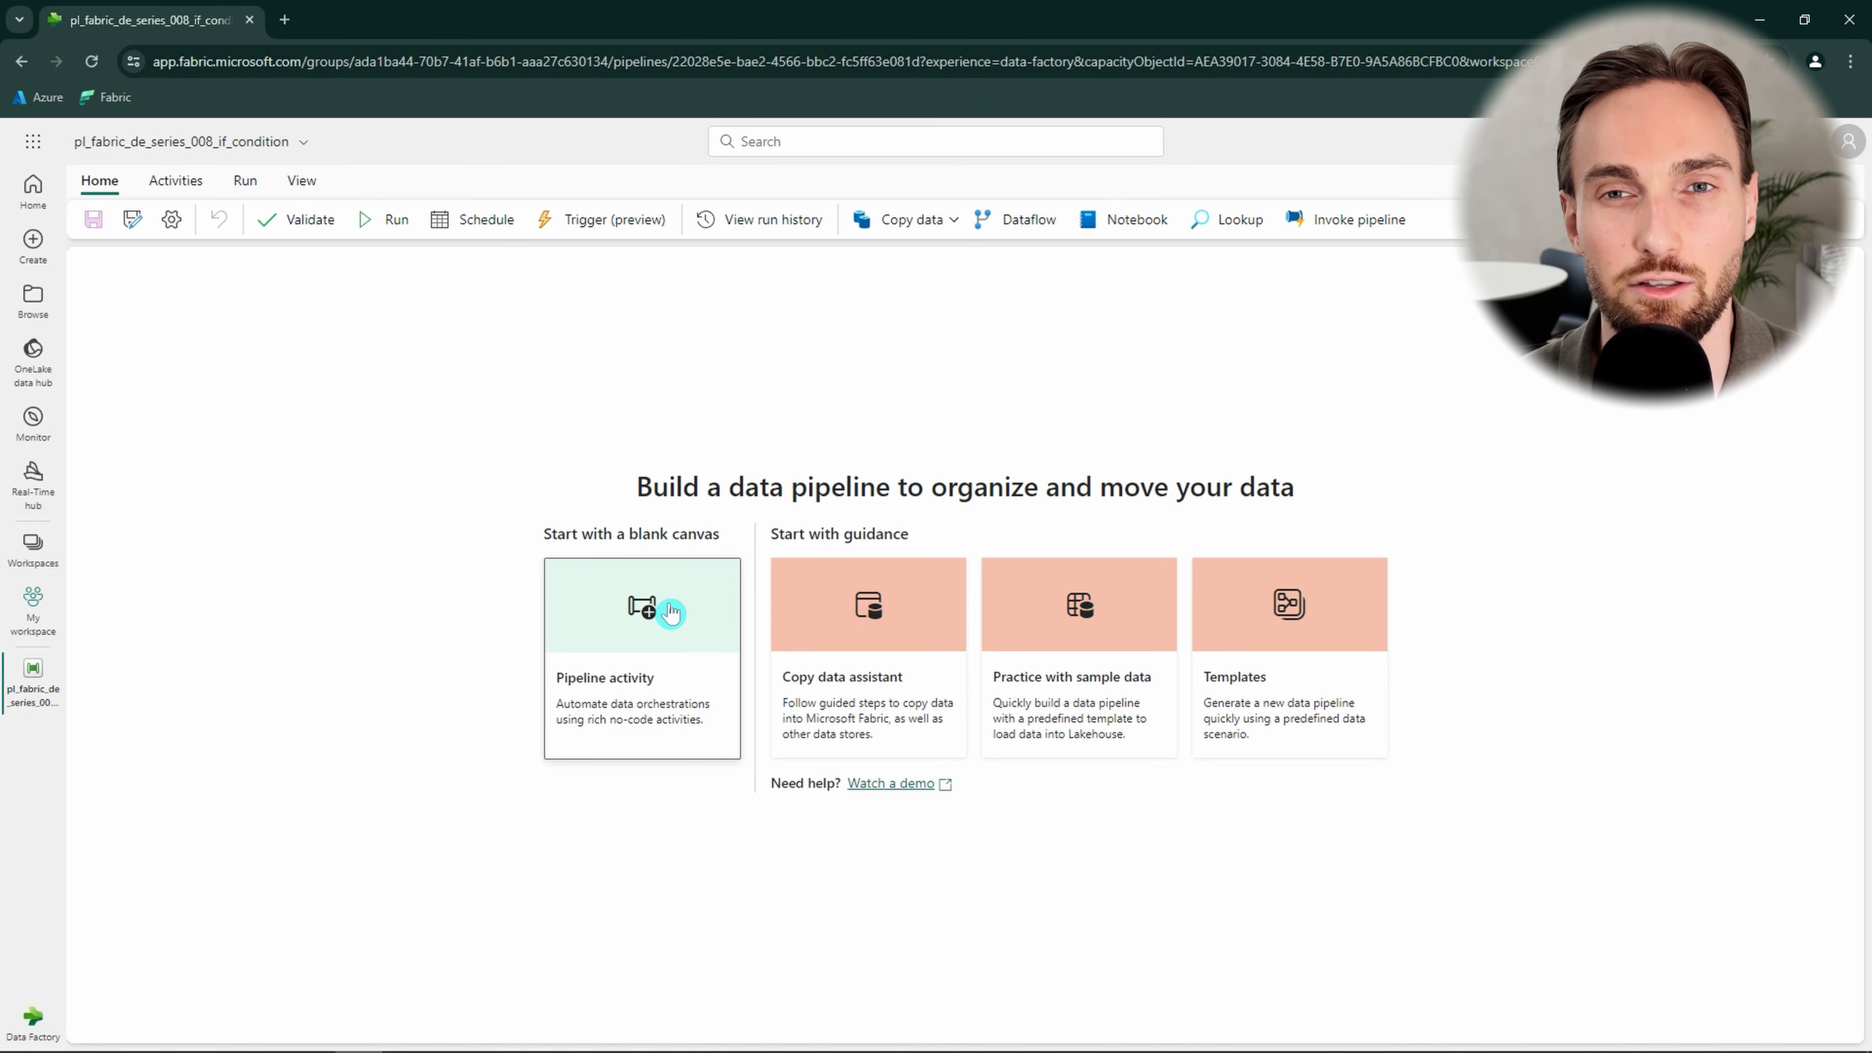
# Add an If Condition activity to the blank pipeline canvas and open its activities settings.
pyautogui.click(671, 612)
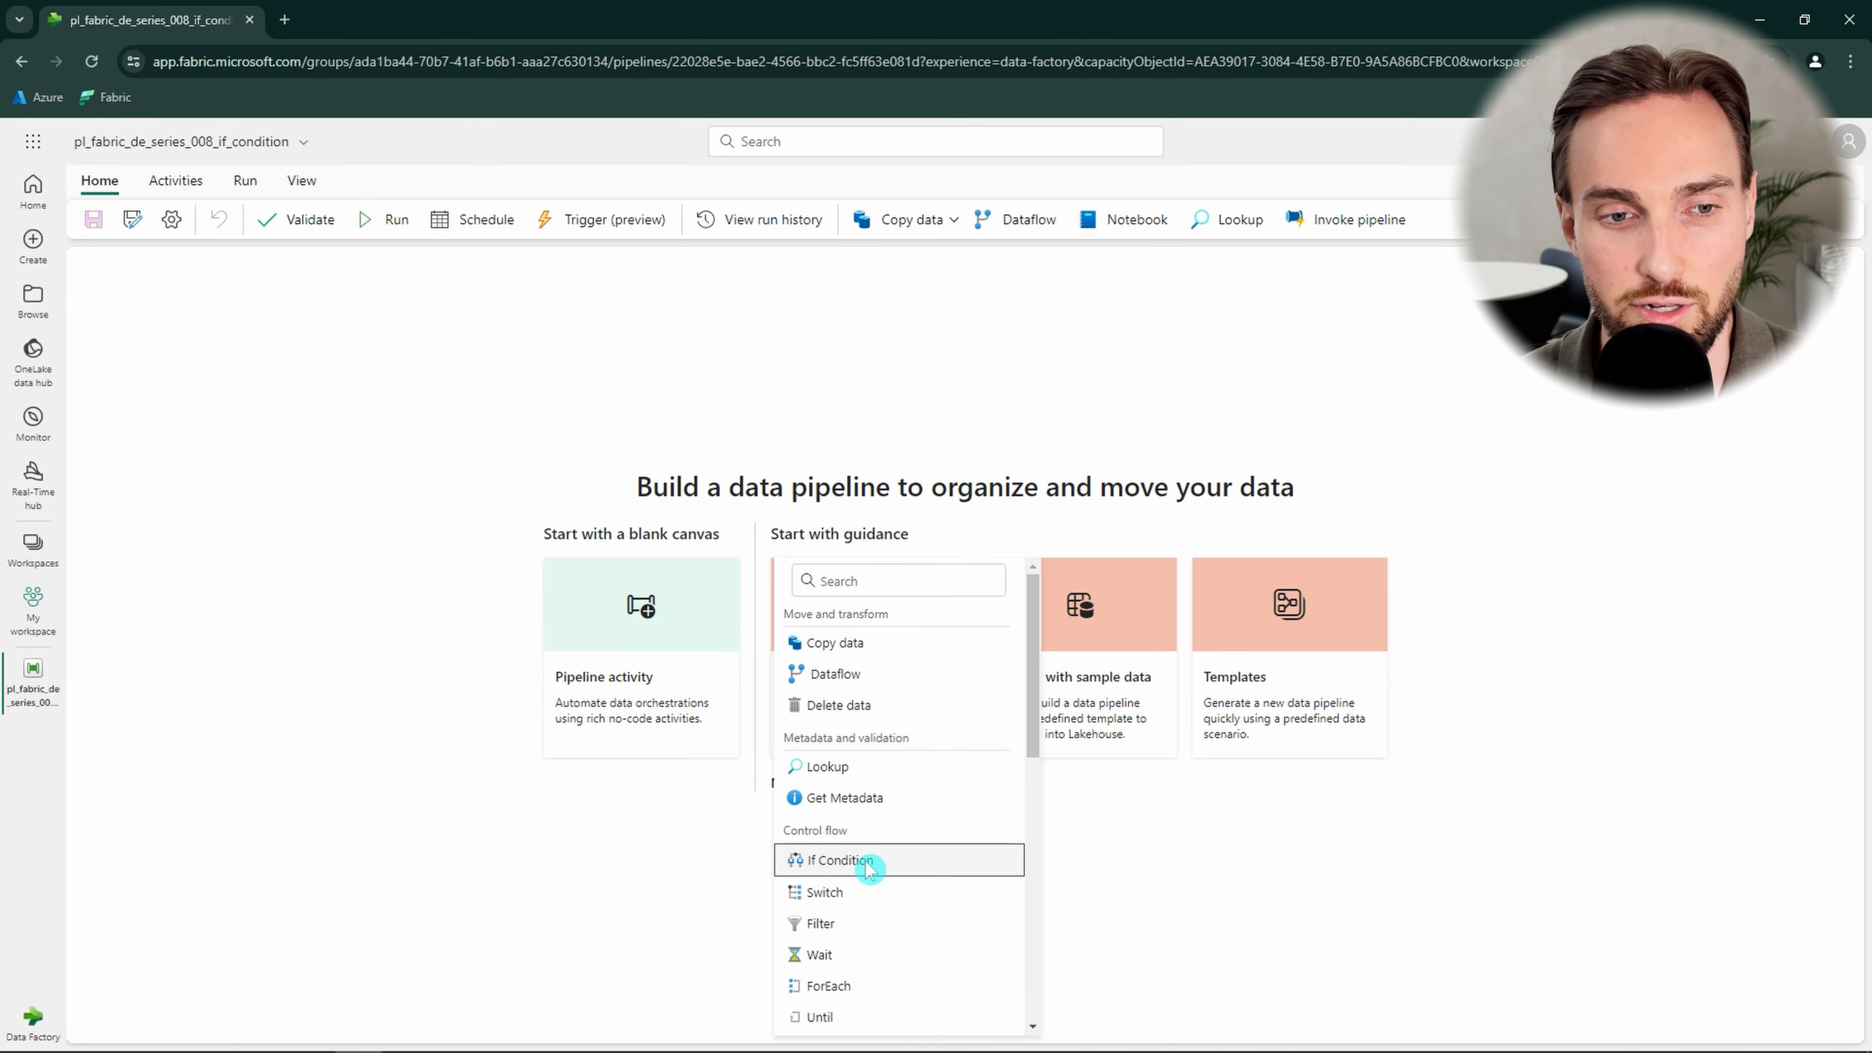
pyautogui.click(840, 860)
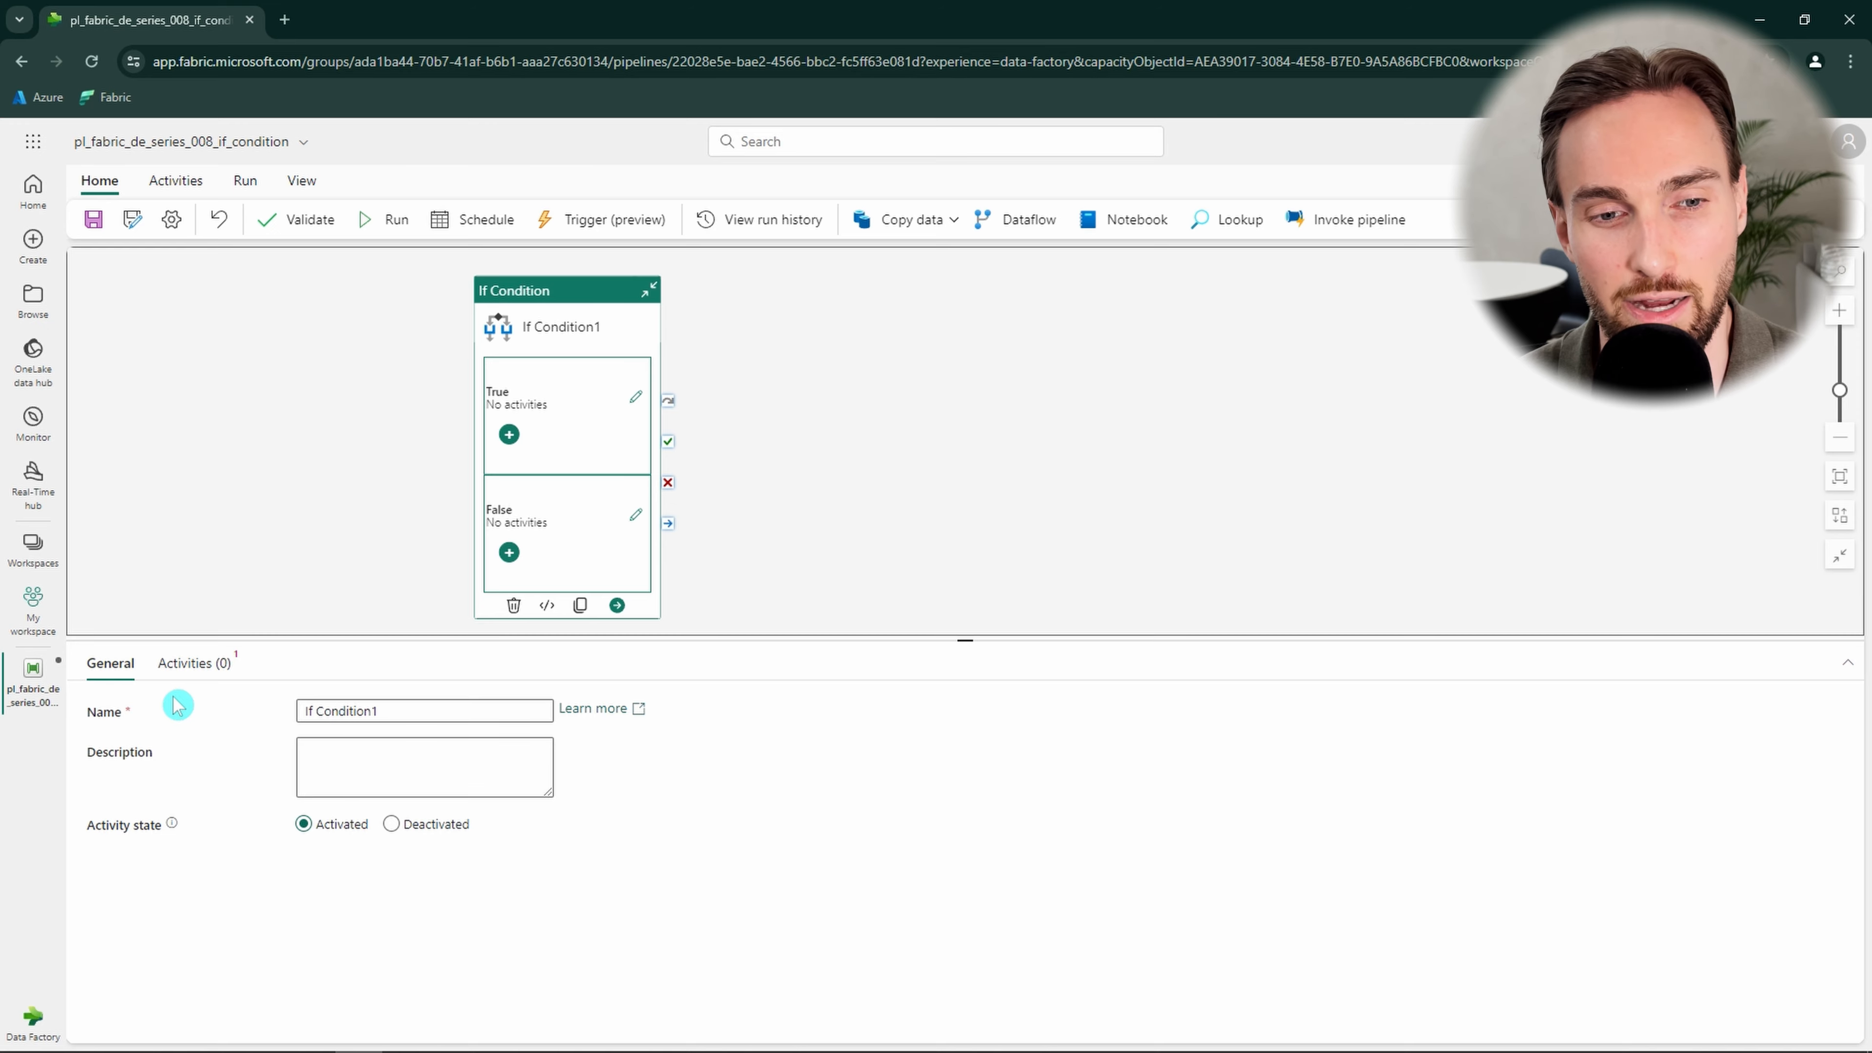
pyautogui.click(180, 667)
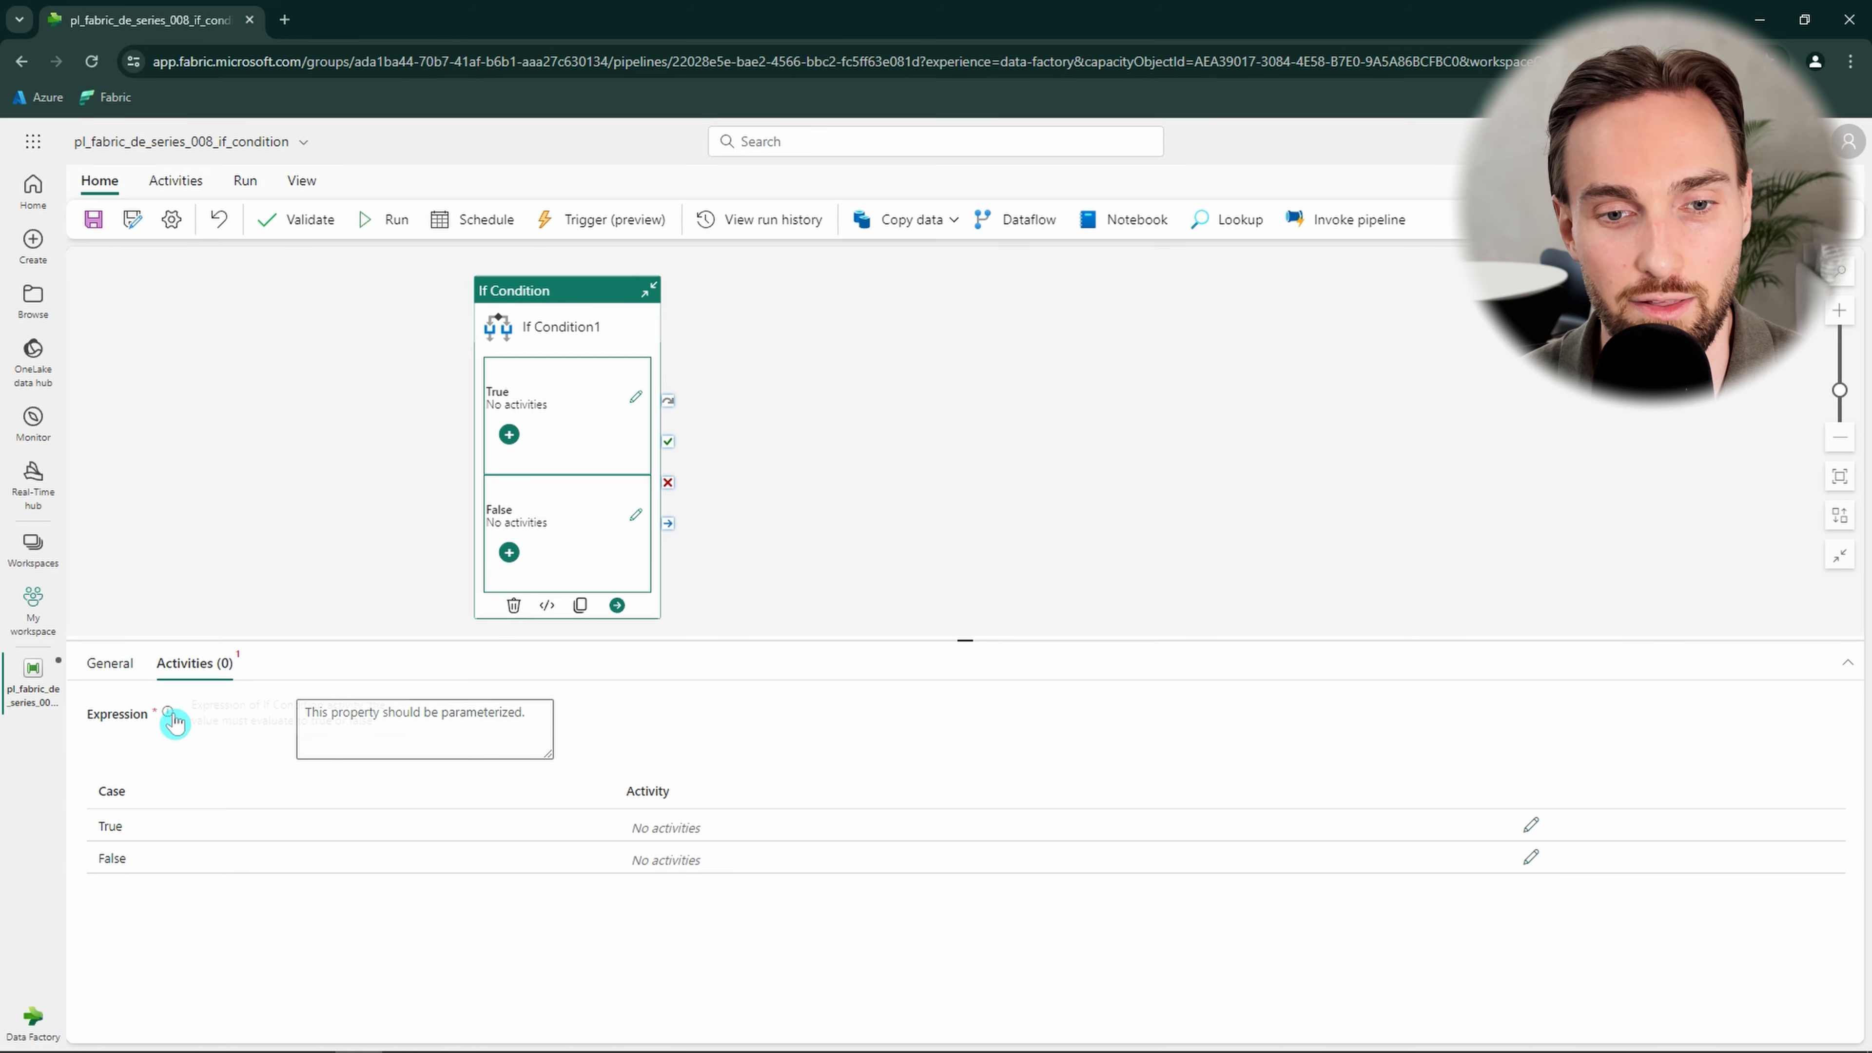
pyautogui.moveTo(168, 720)
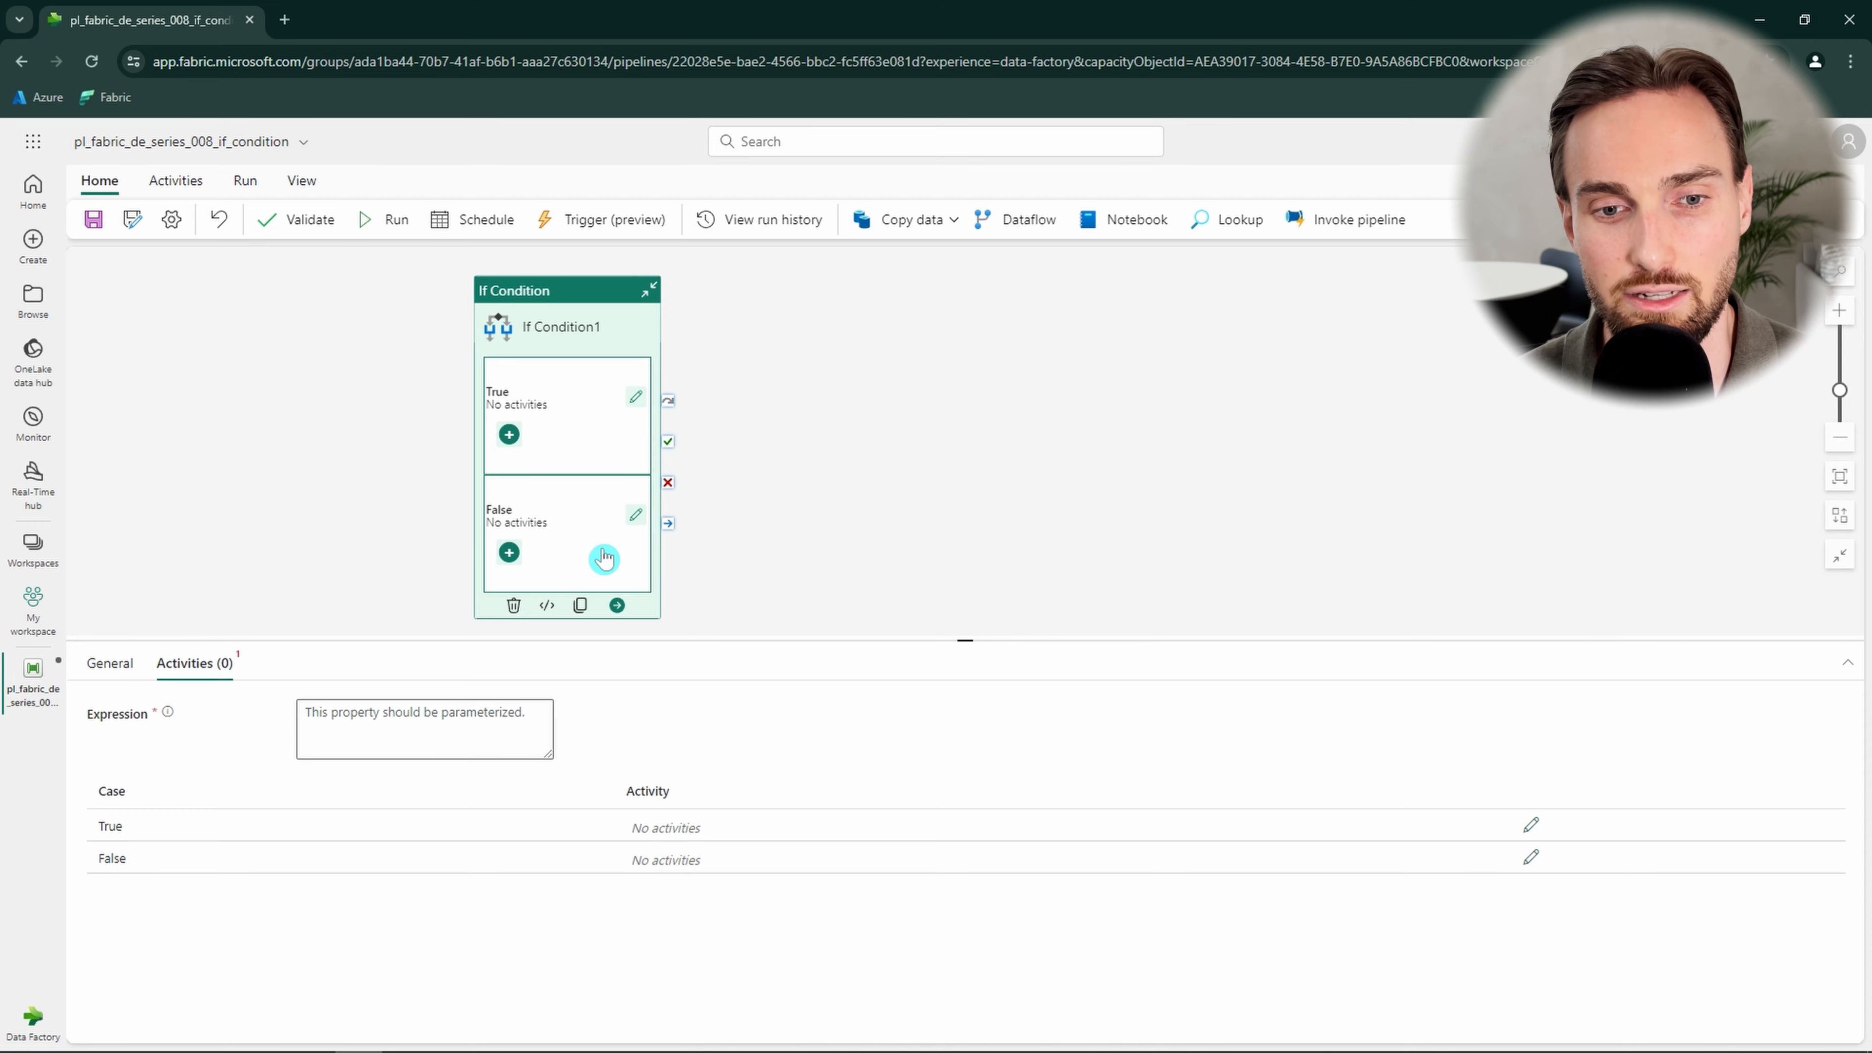
# Add a Wait activity named true inside the If Condition's True branch and return to the main canvas.
pyautogui.click(636, 398)
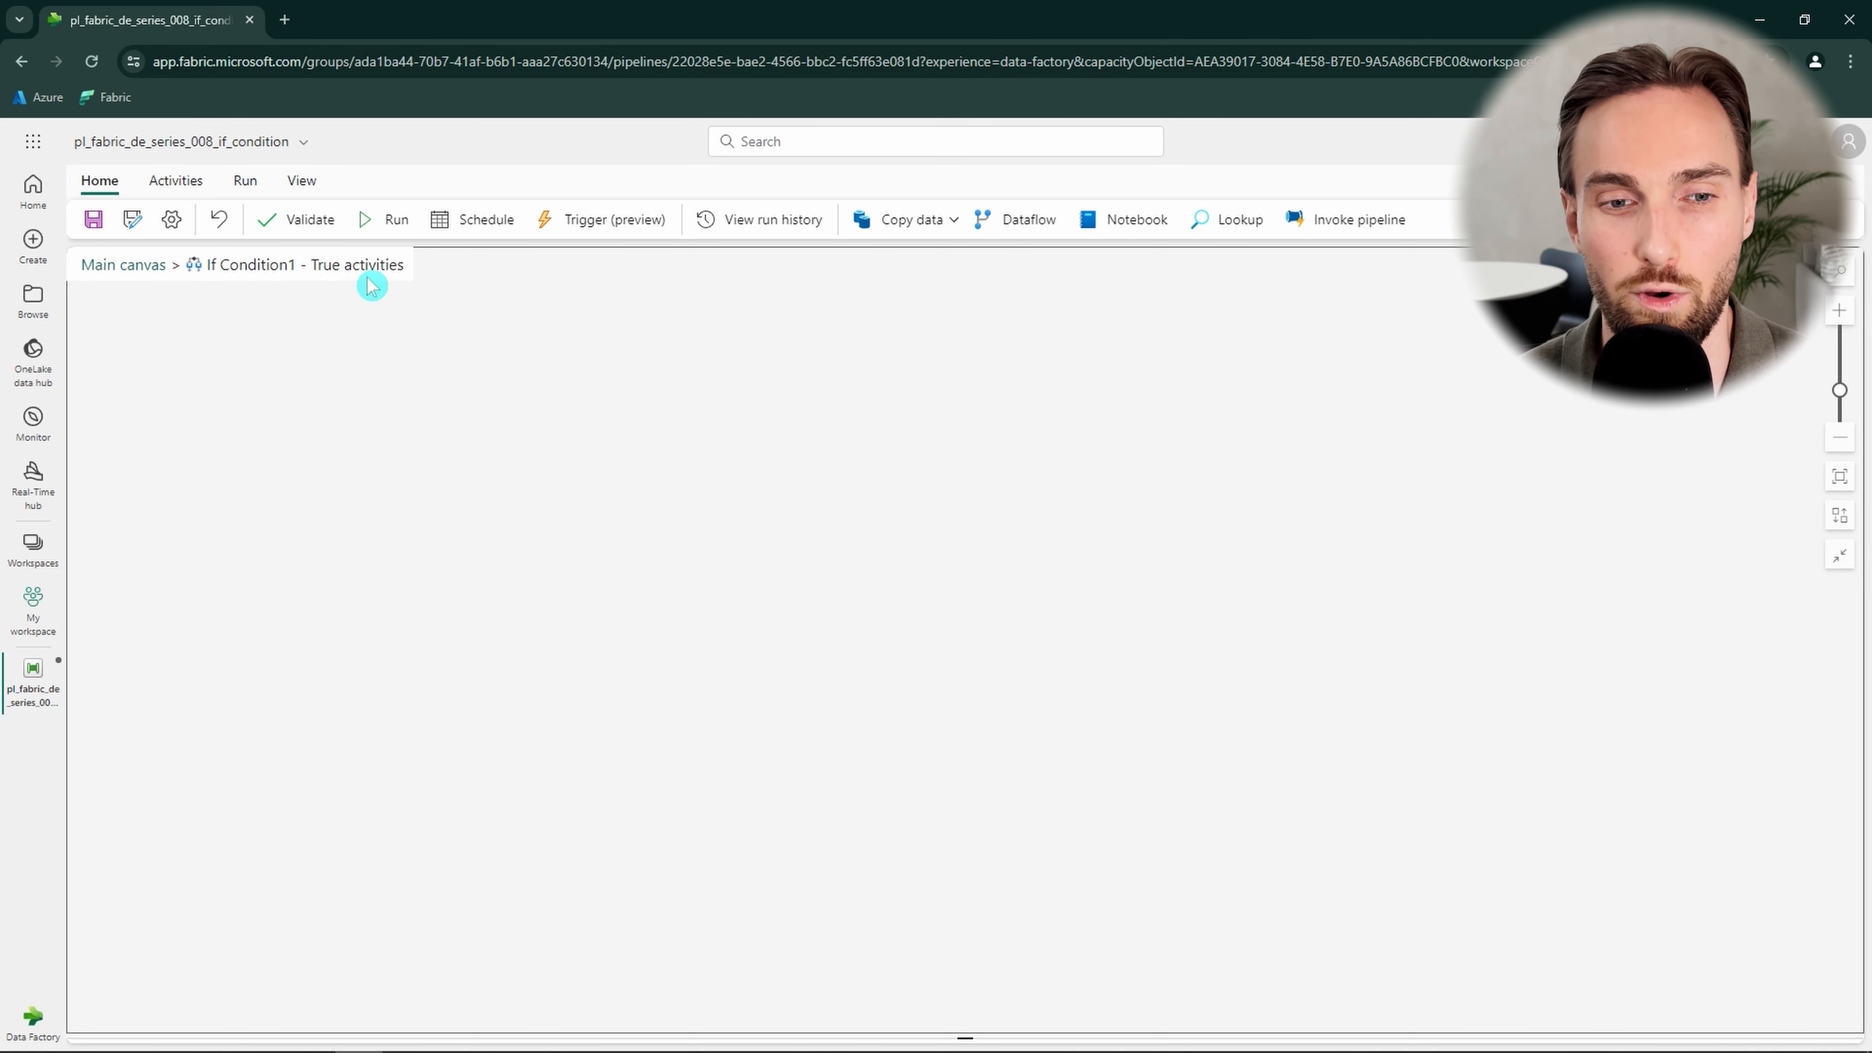
pyautogui.moveTo(404, 266); pyautogui.dragTo(193, 267)
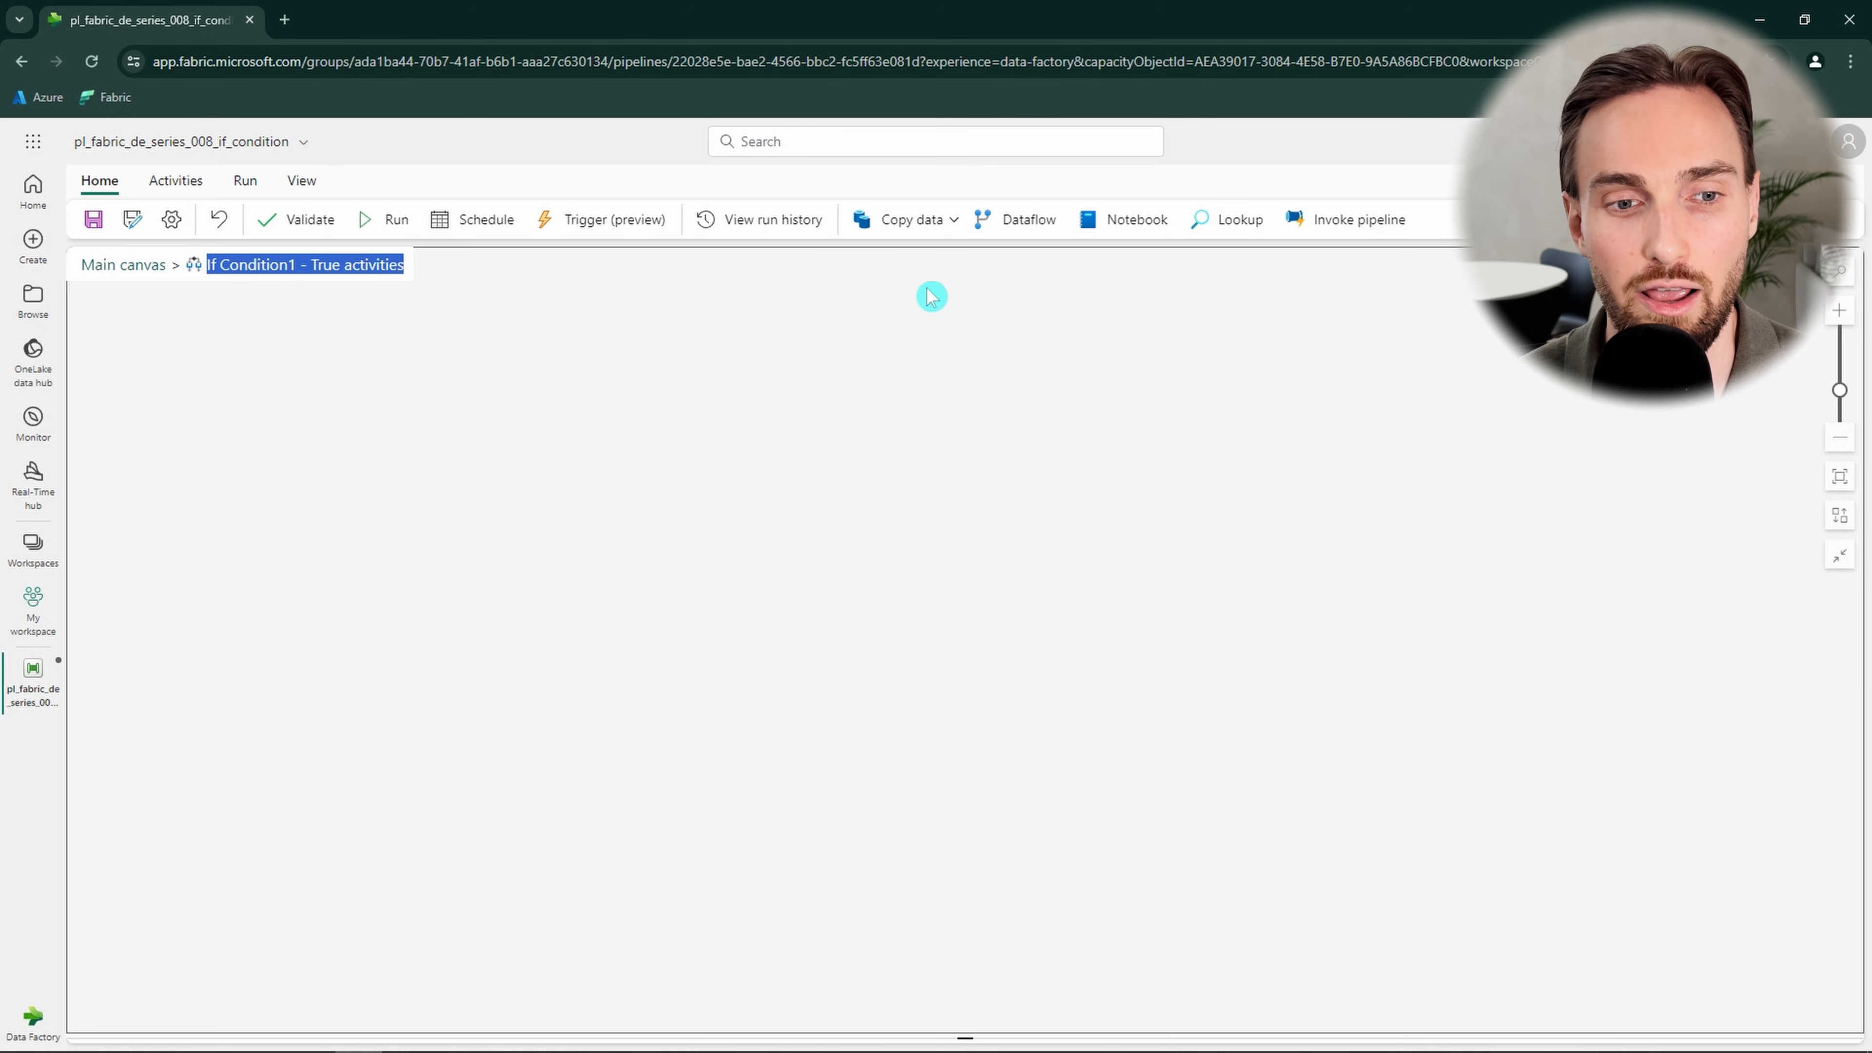
pyautogui.click(175, 181)
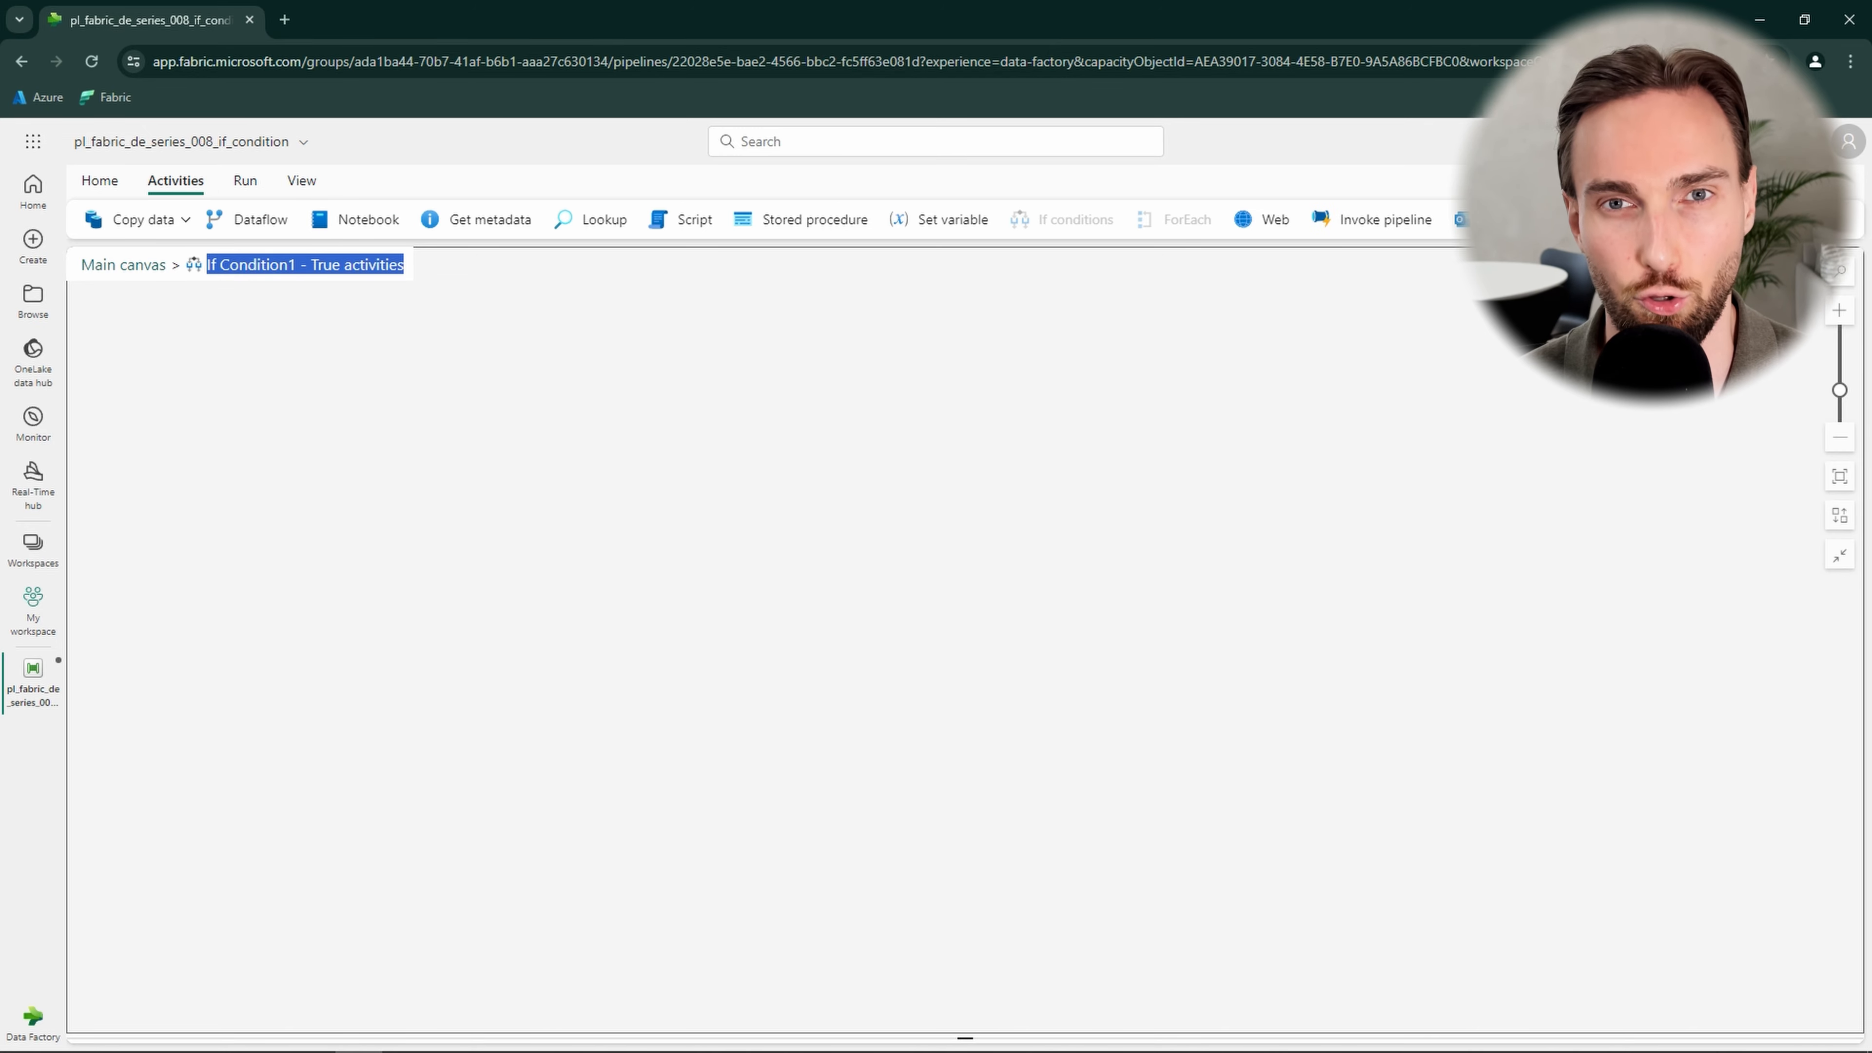
pyautogui.click(1798, 219)
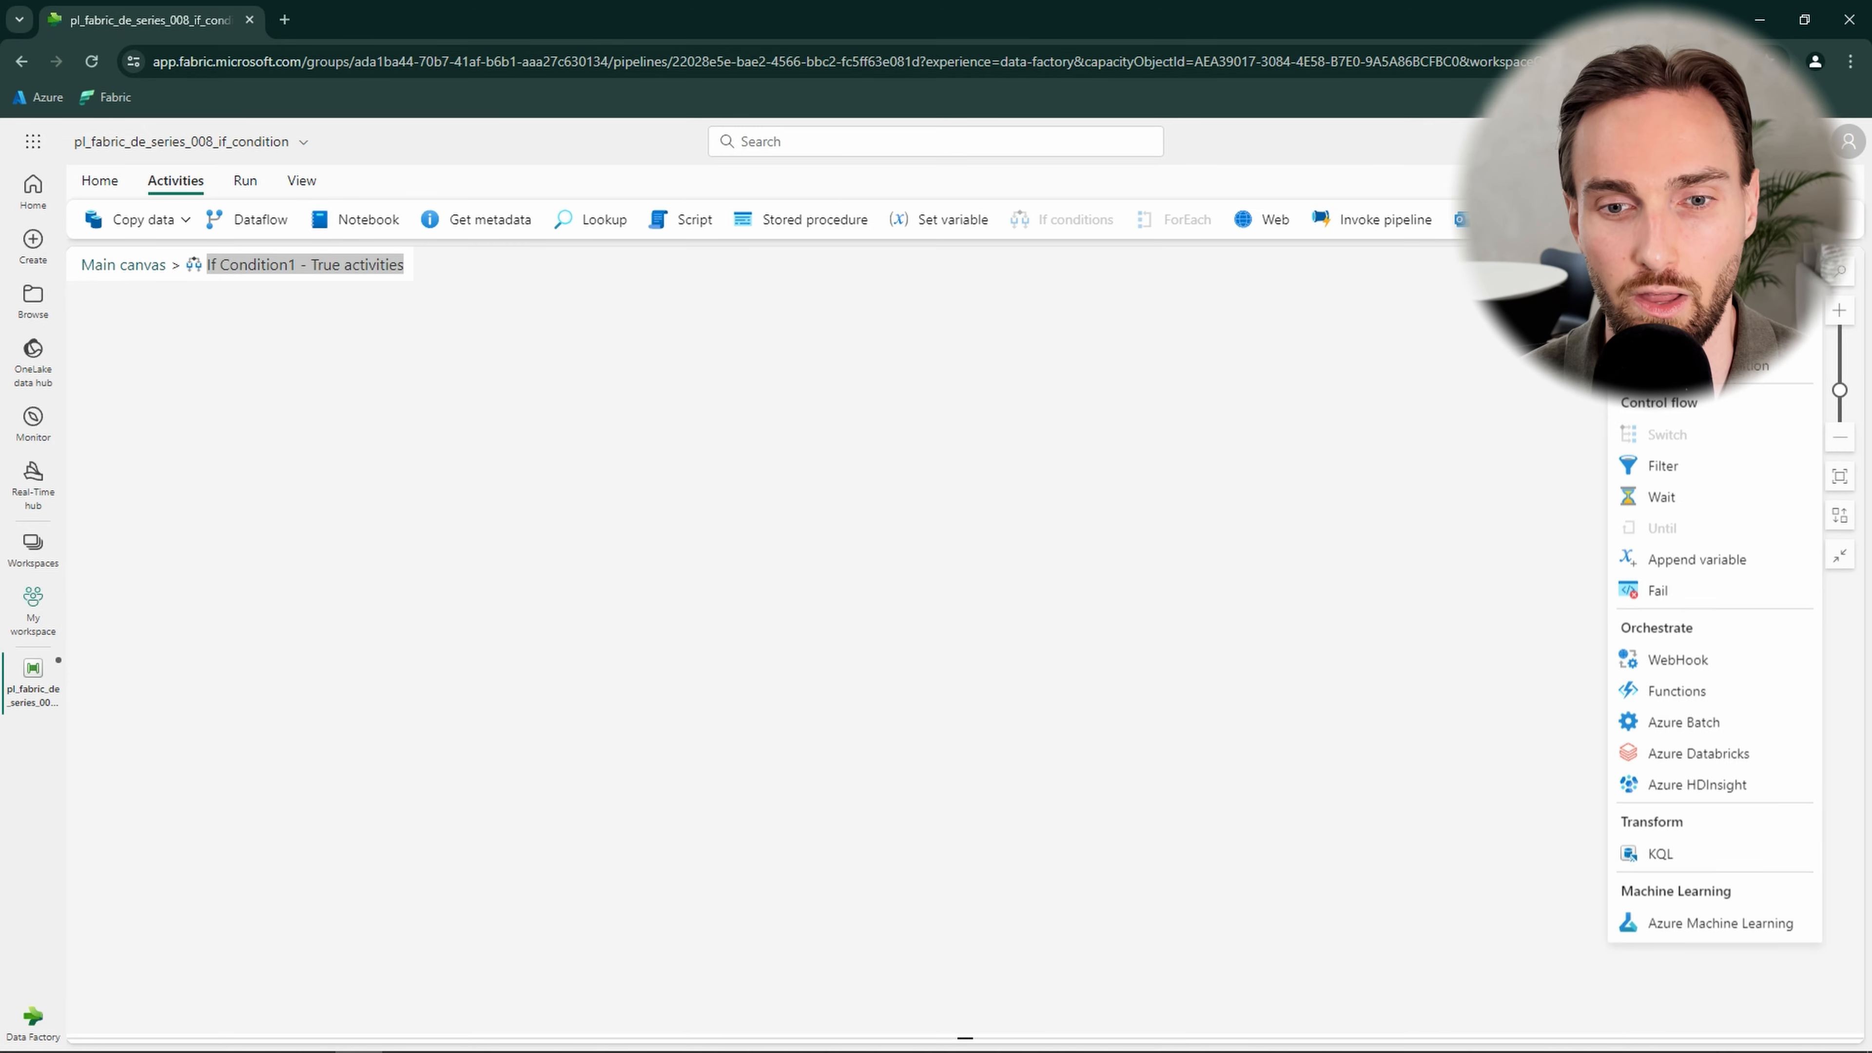
pyautogui.click(1663, 493)
pyautogui.moveTo(264, 412); pyautogui.dragTo(576, 419)
pyautogui.moveTo(366, 711); pyautogui.dragTo(295, 720)
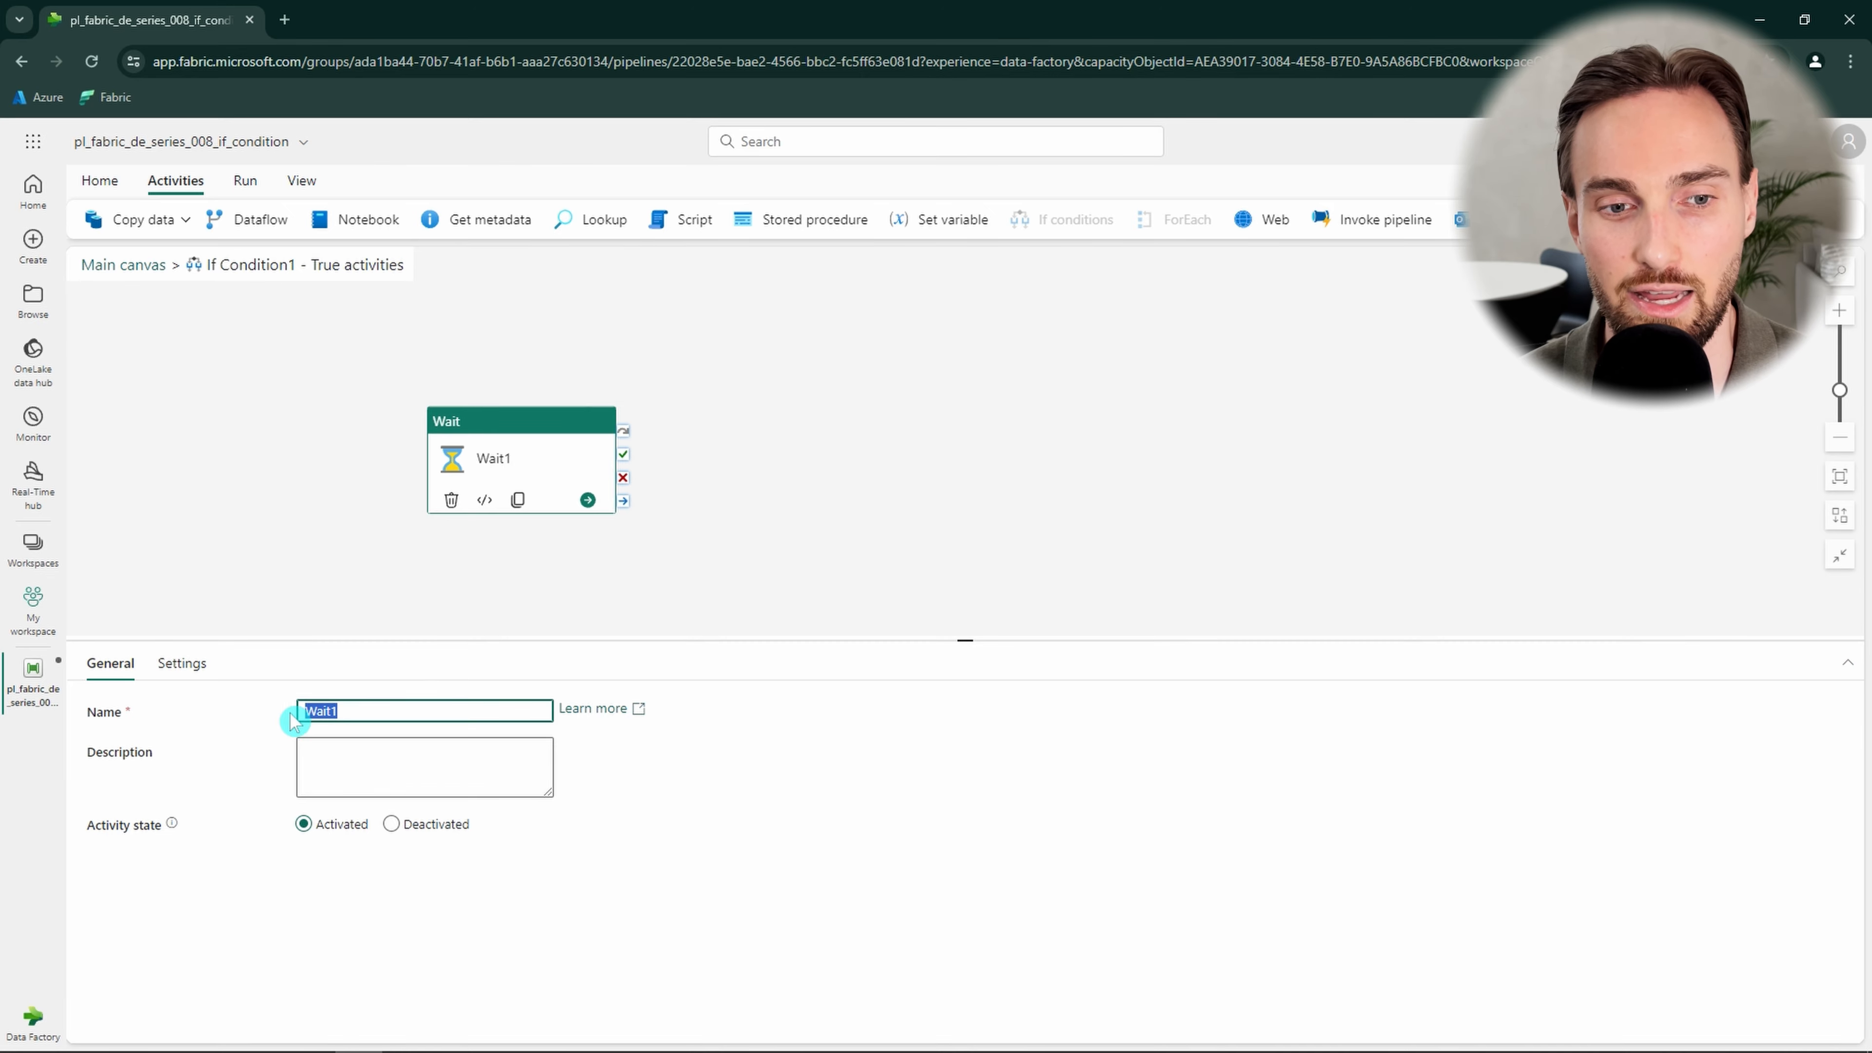
pyautogui.write('true')
pyautogui.click(293, 551)
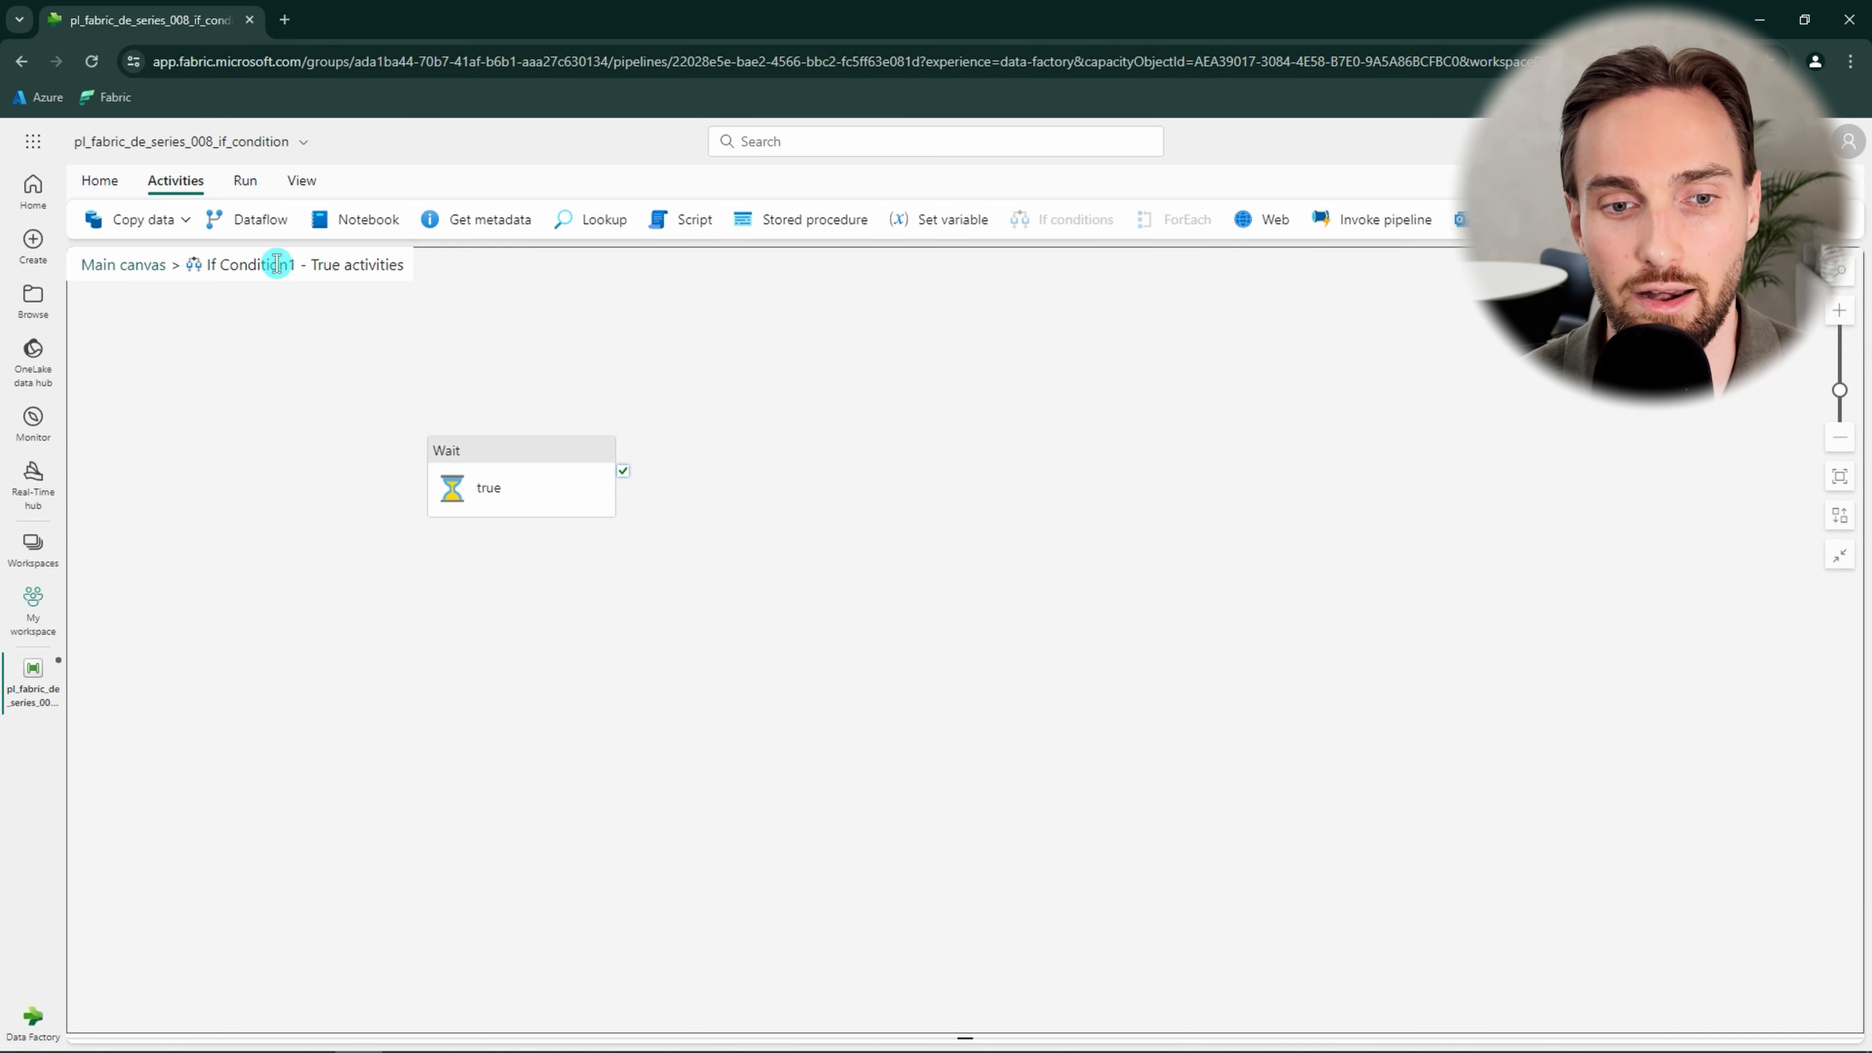
pyautogui.click(136, 267)
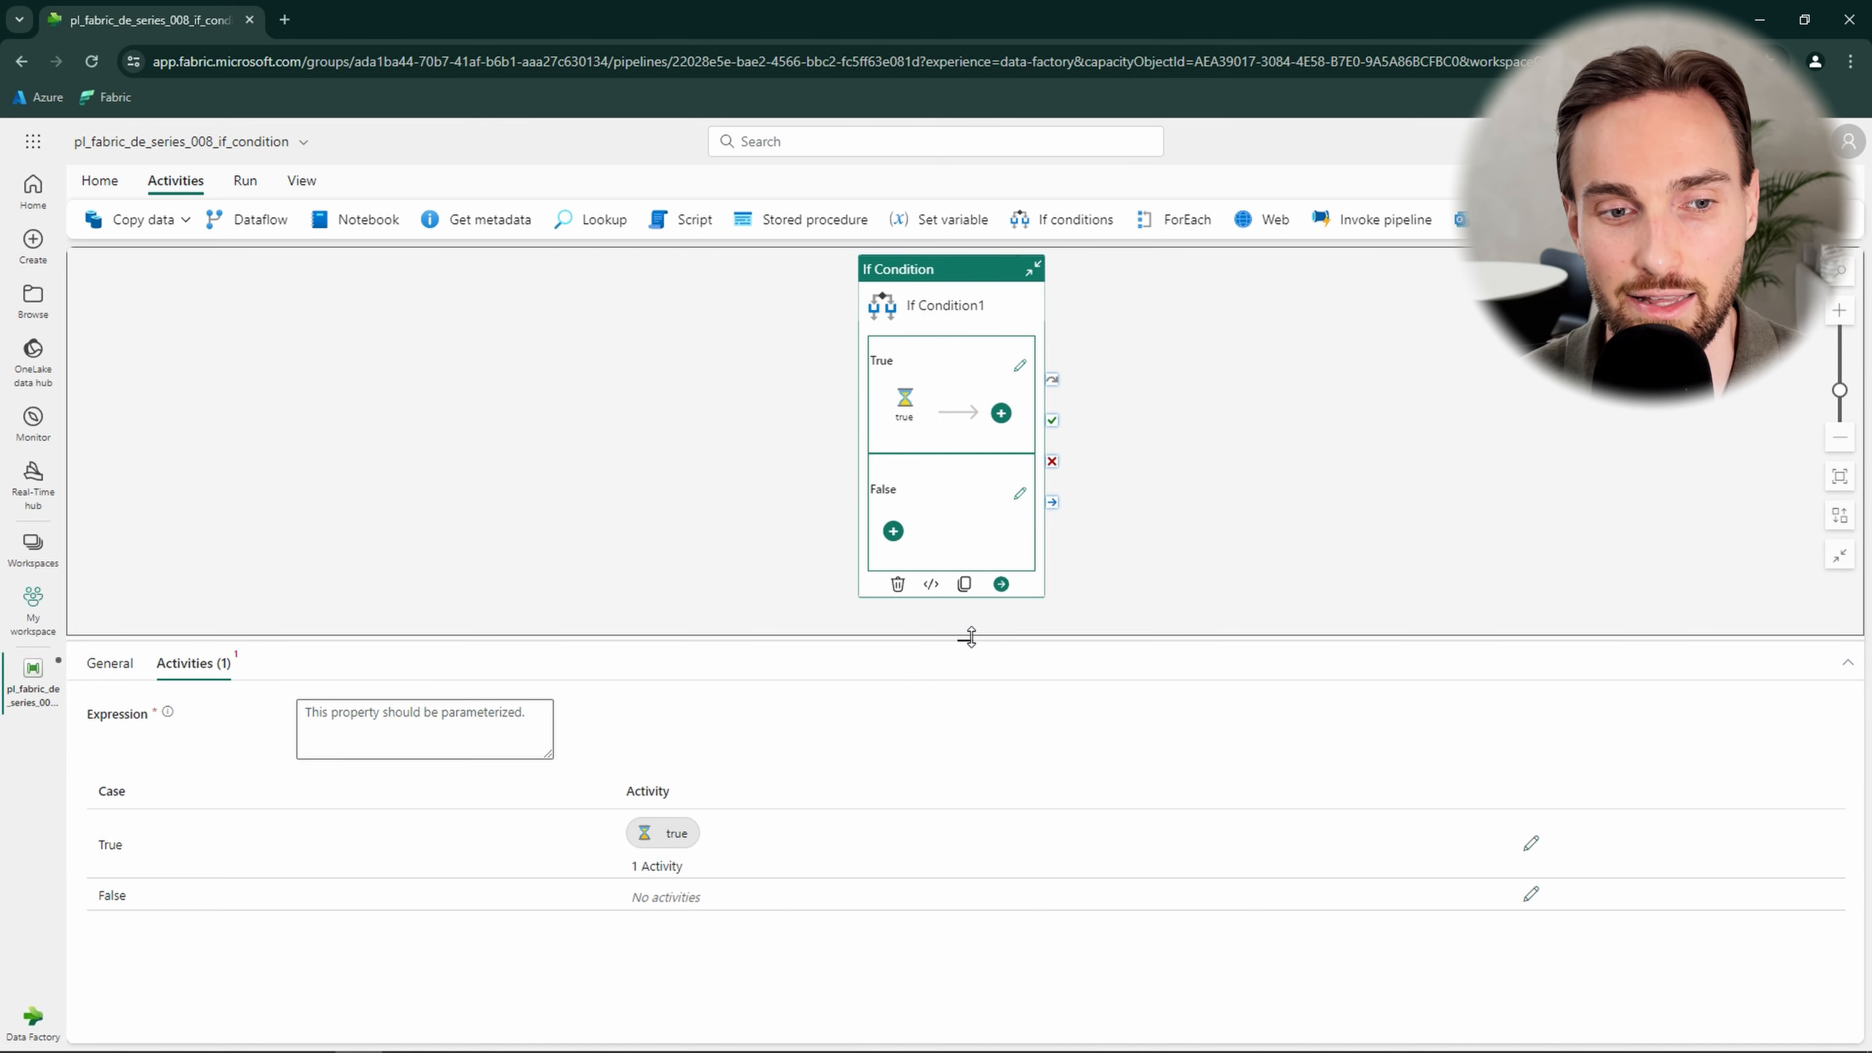
# Add a Wait activity named false inside the If Condition's False branch and return to the main canvas.
pyautogui.click(1023, 499)
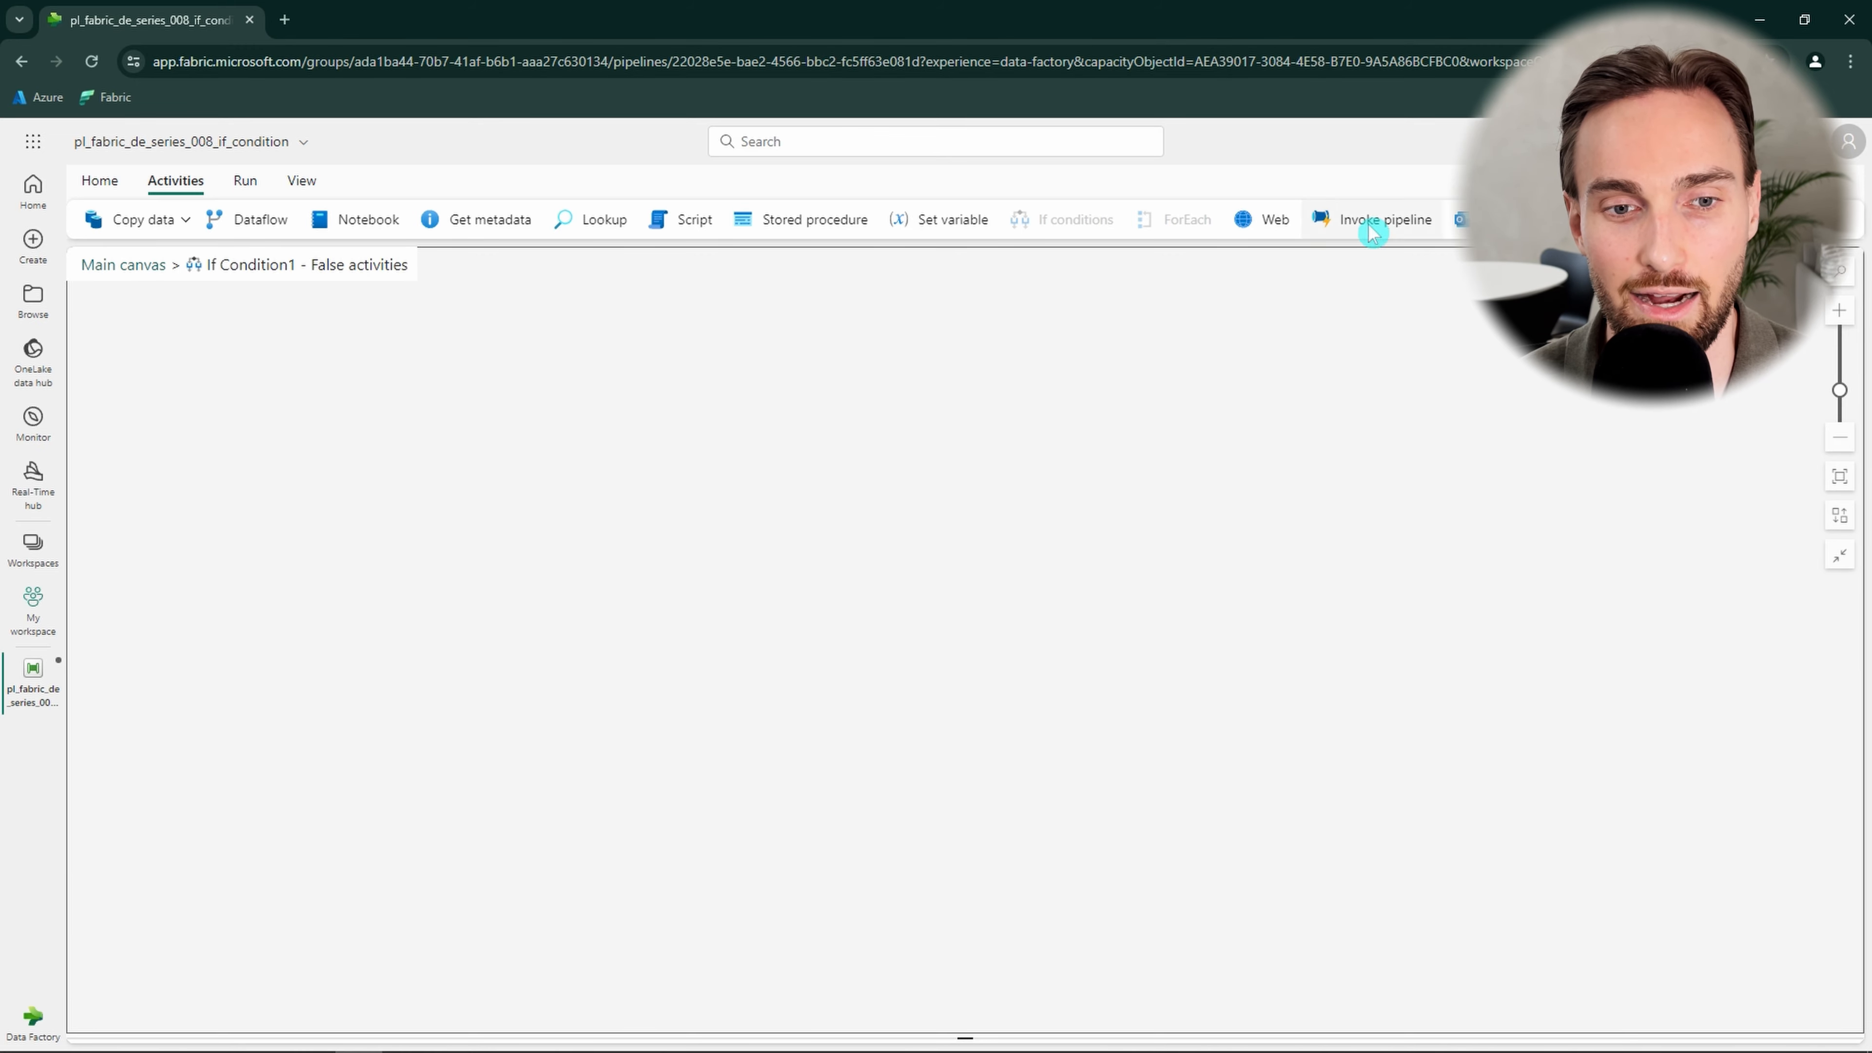
pyautogui.click(1806, 219)
pyautogui.click(1678, 489)
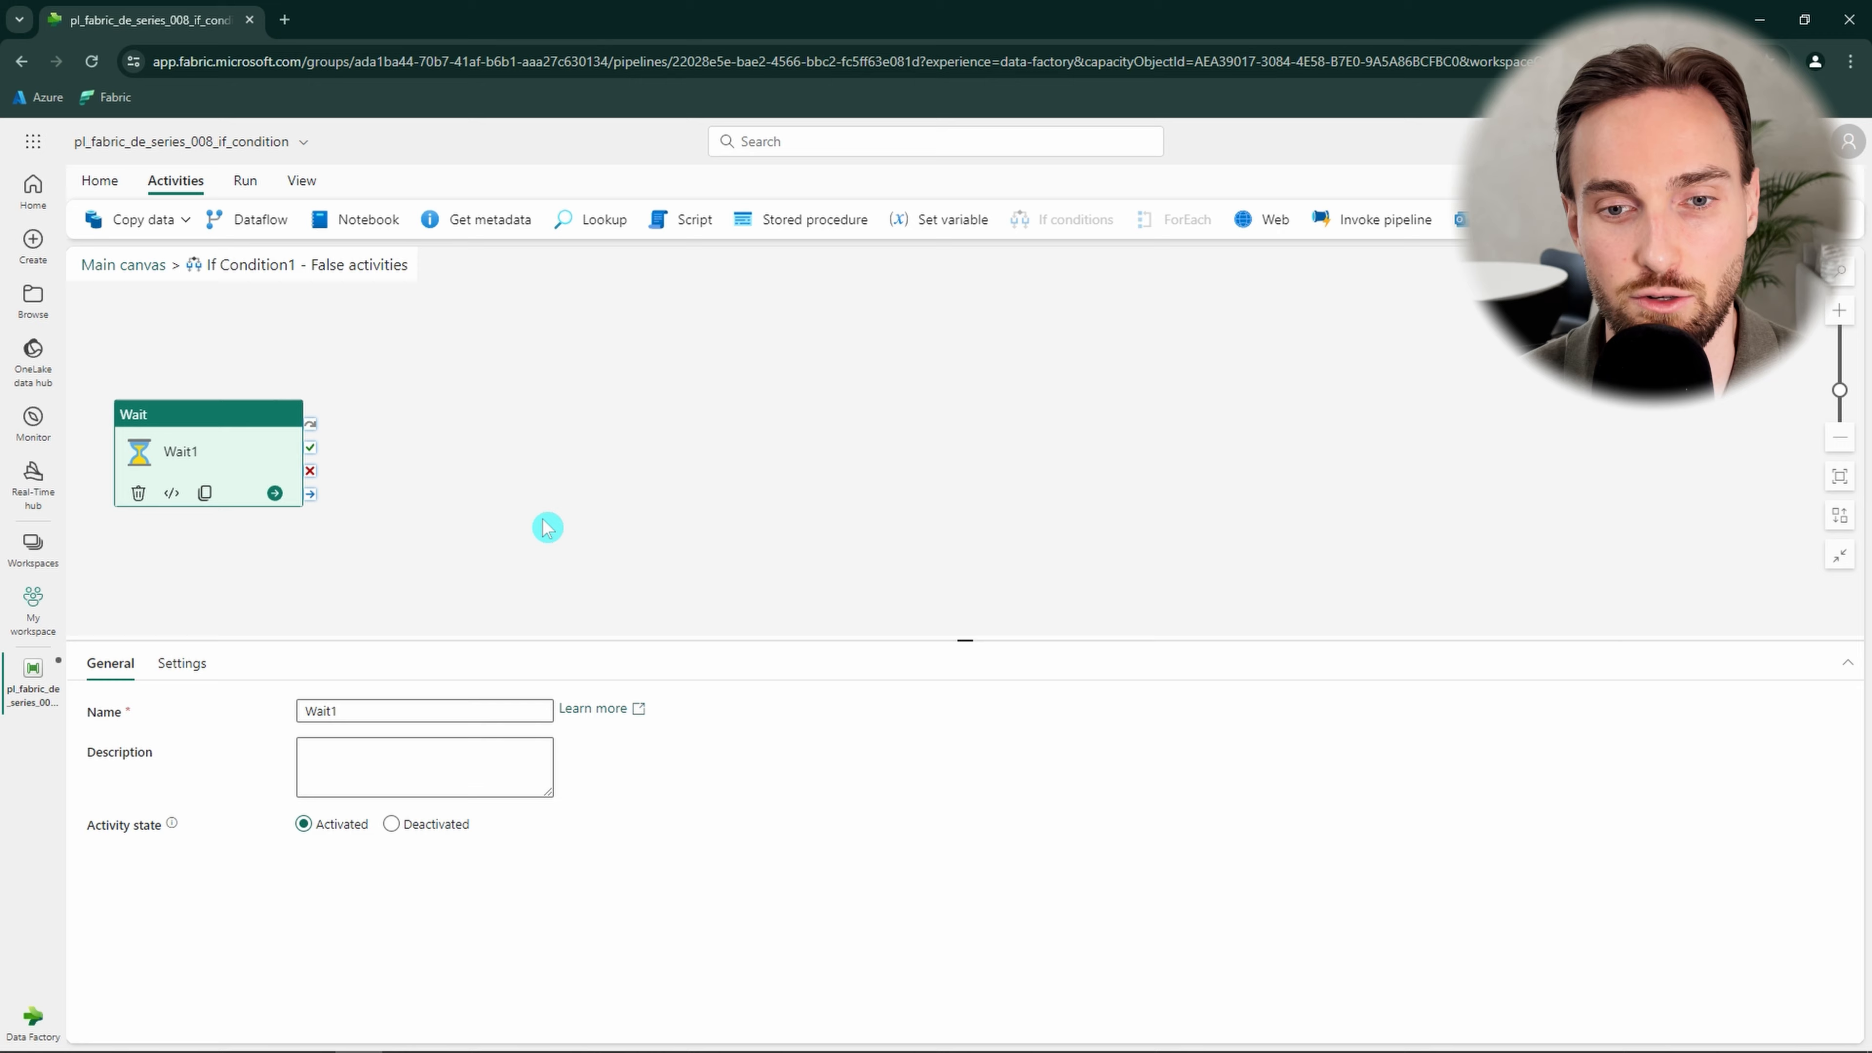
pyautogui.doubleClick(372, 711)
pyautogui.press('BackSpace')
pyautogui.write('false')
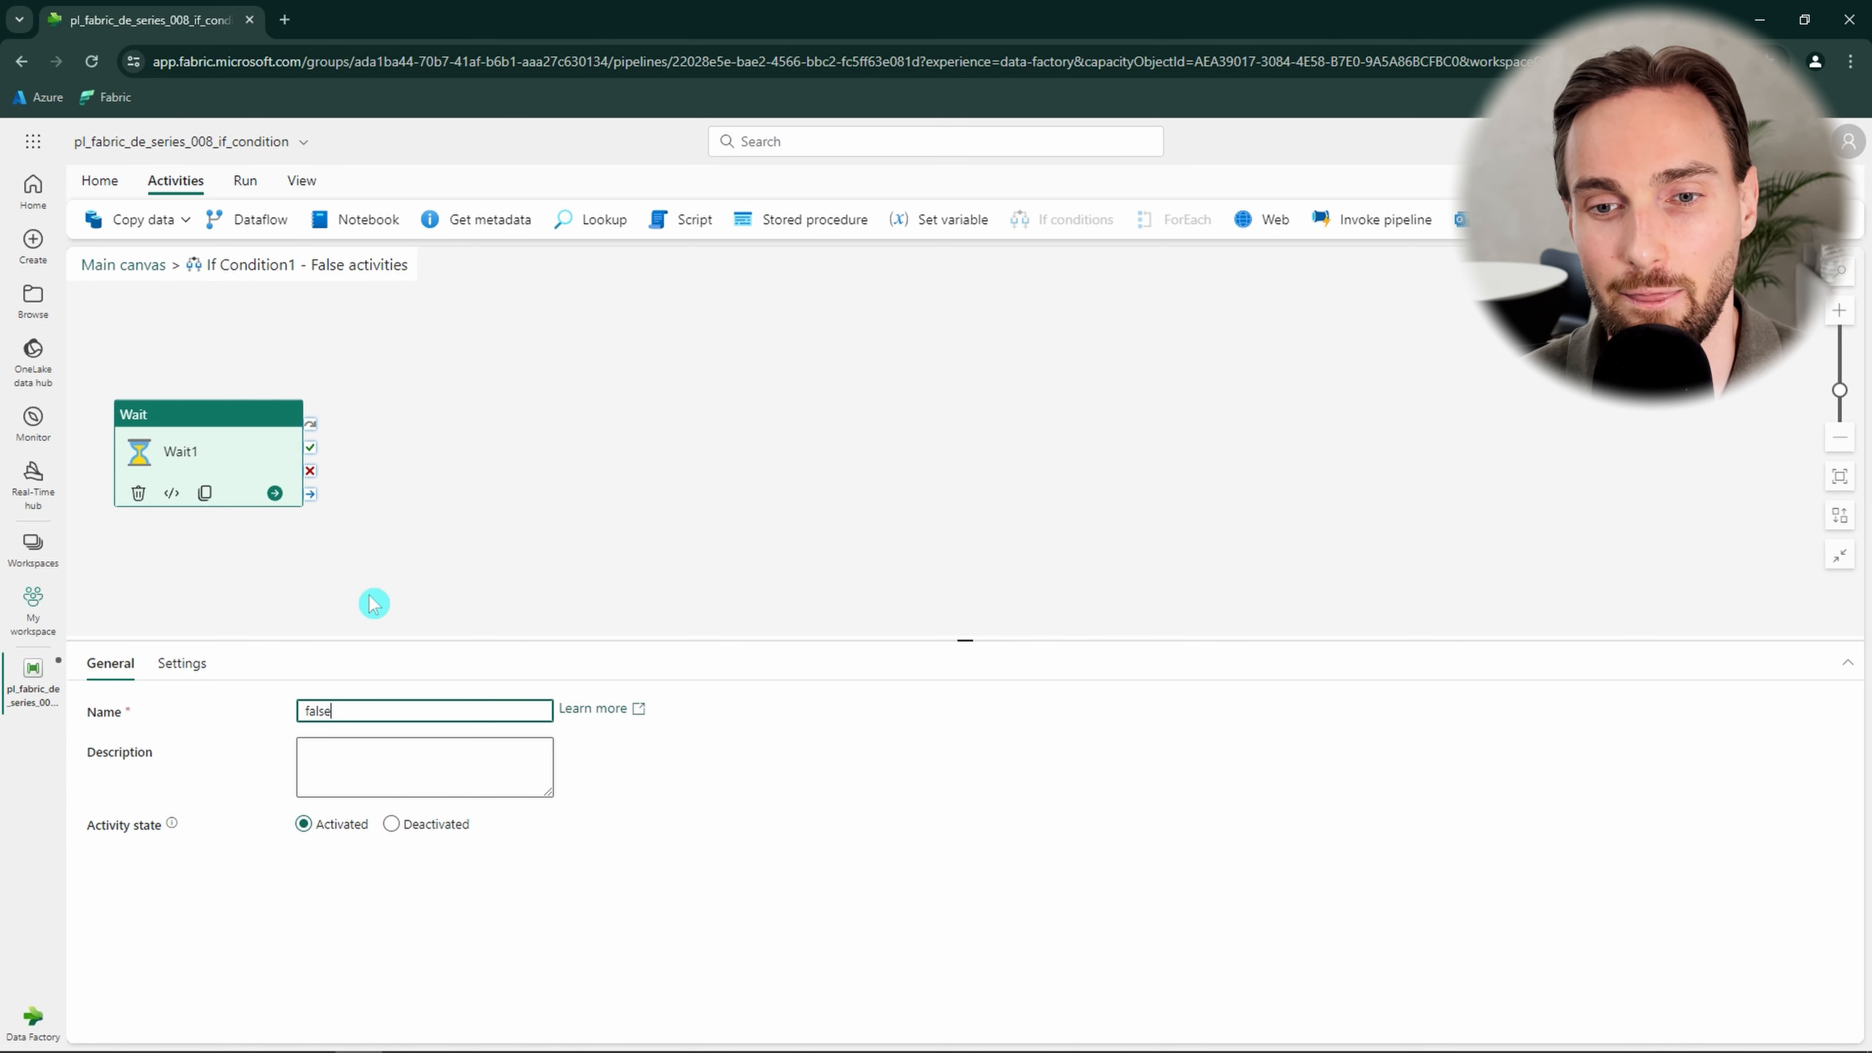
pyautogui.click(372, 602)
pyautogui.click(144, 264)
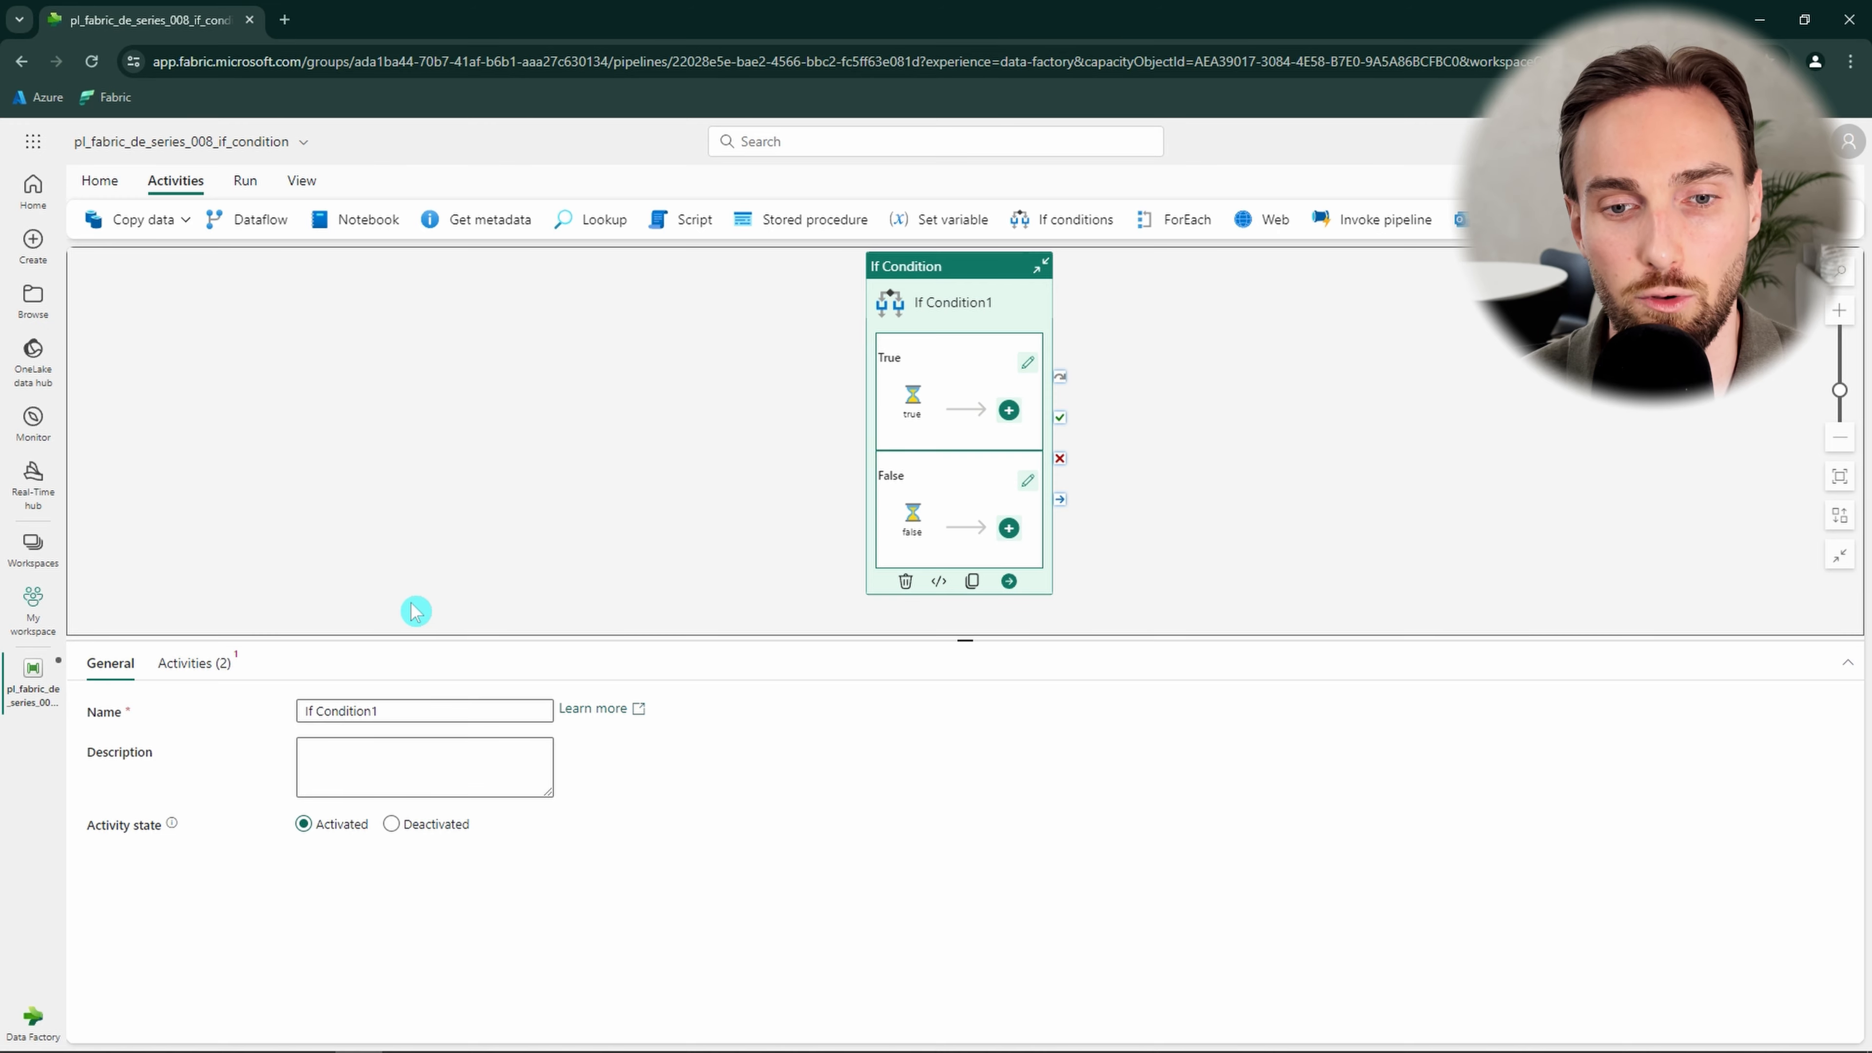
# Open the dynamic content builder for the If Condition expression and insert the equals logical function.
pyautogui.click(221, 666)
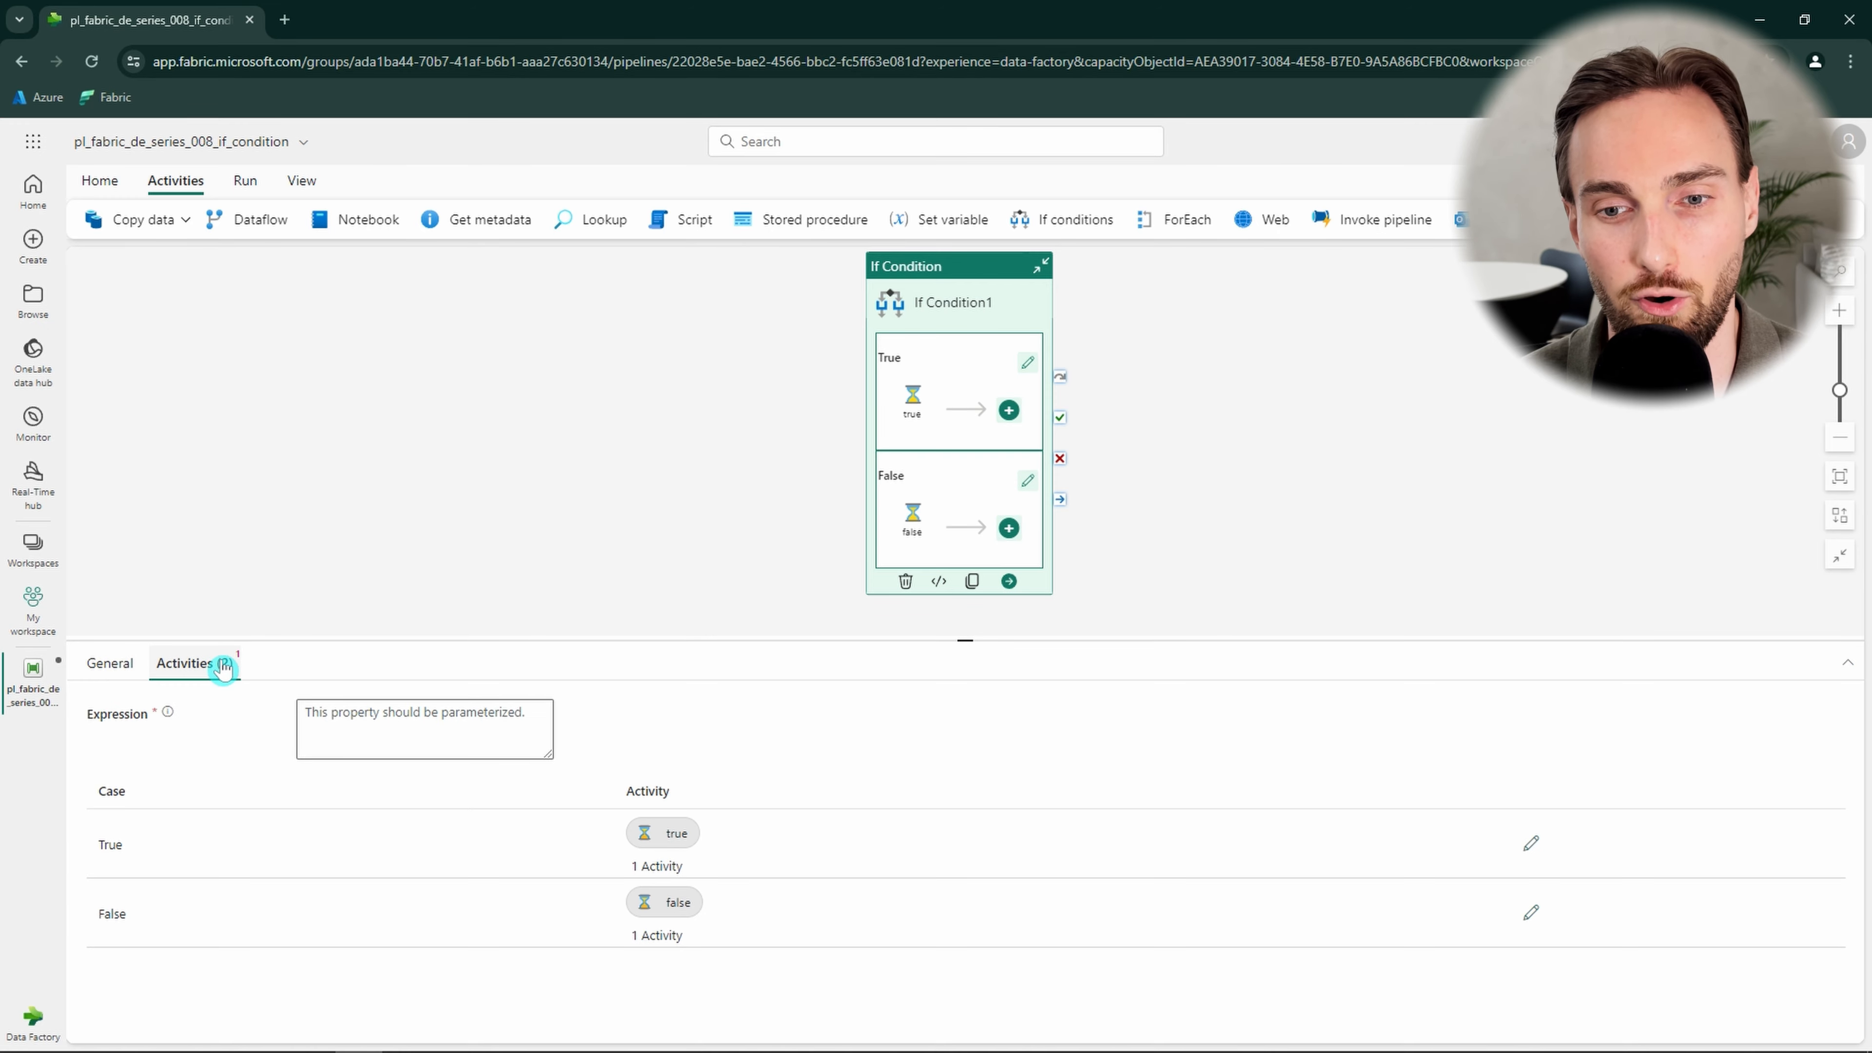
pyautogui.click(366, 716)
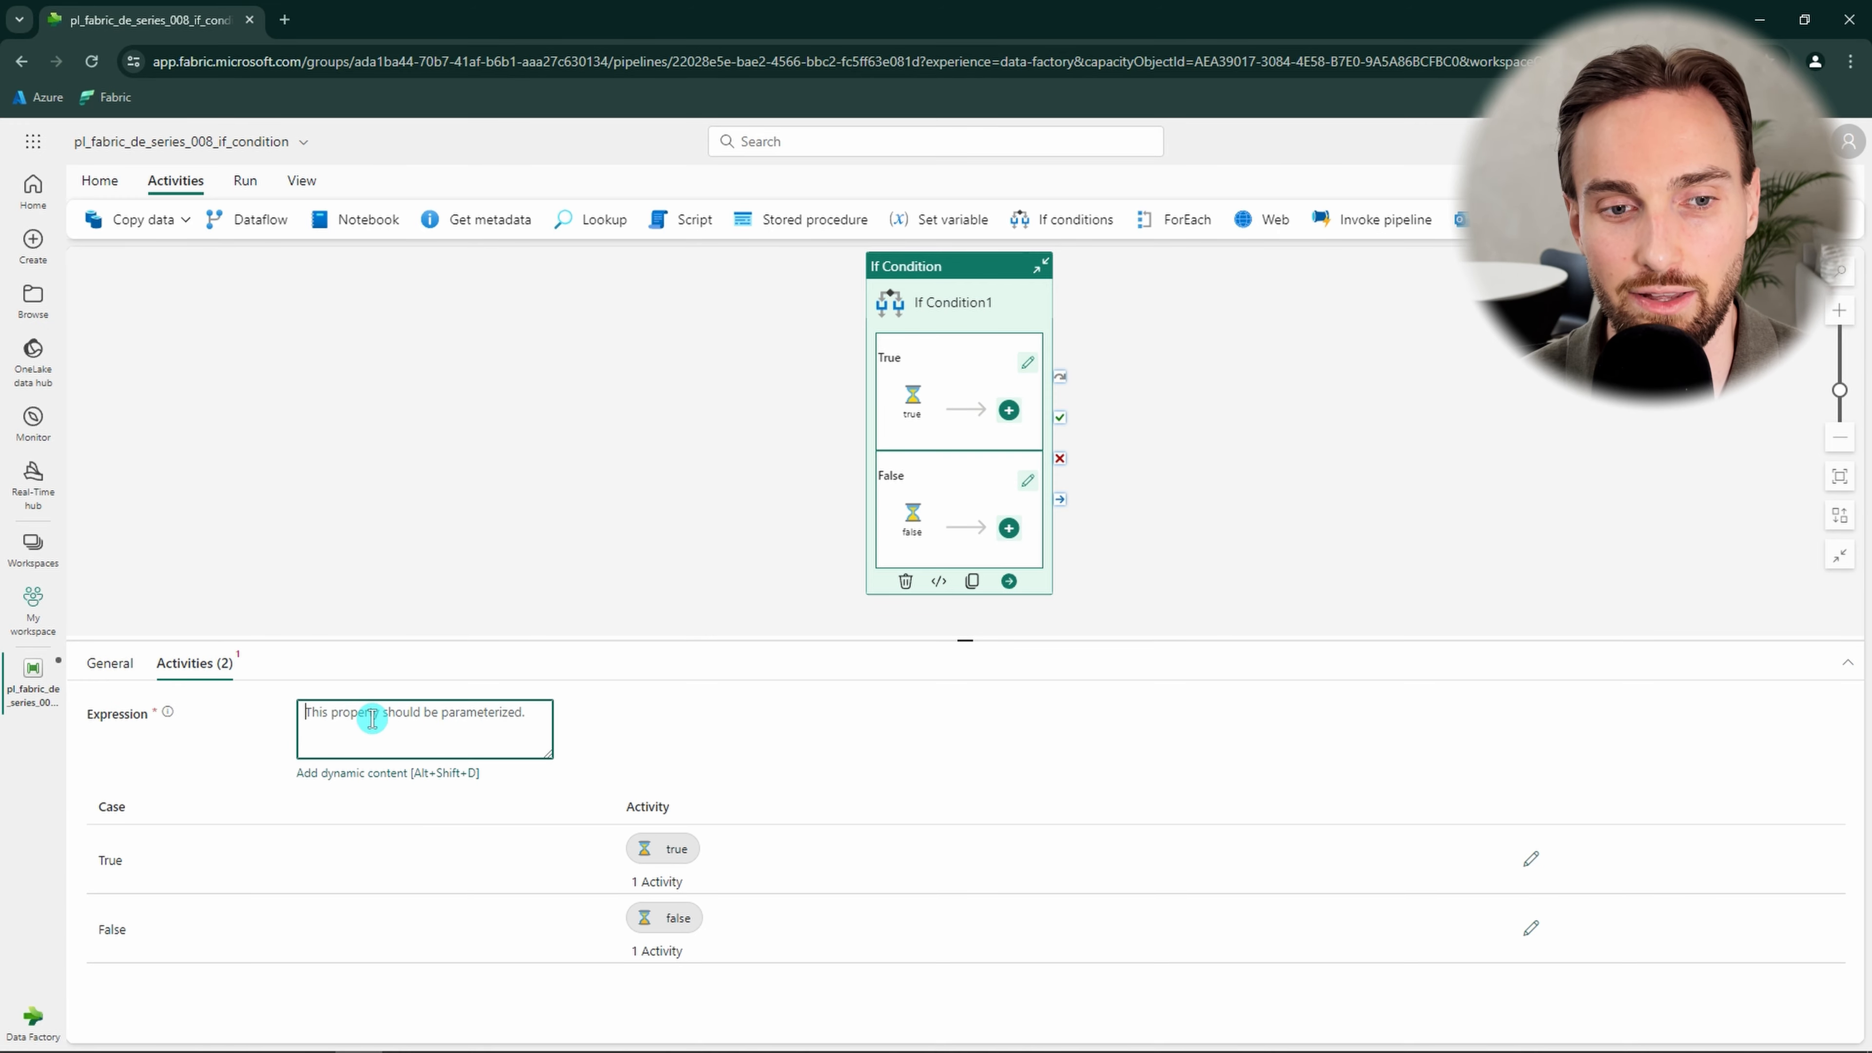
pyautogui.click(374, 774)
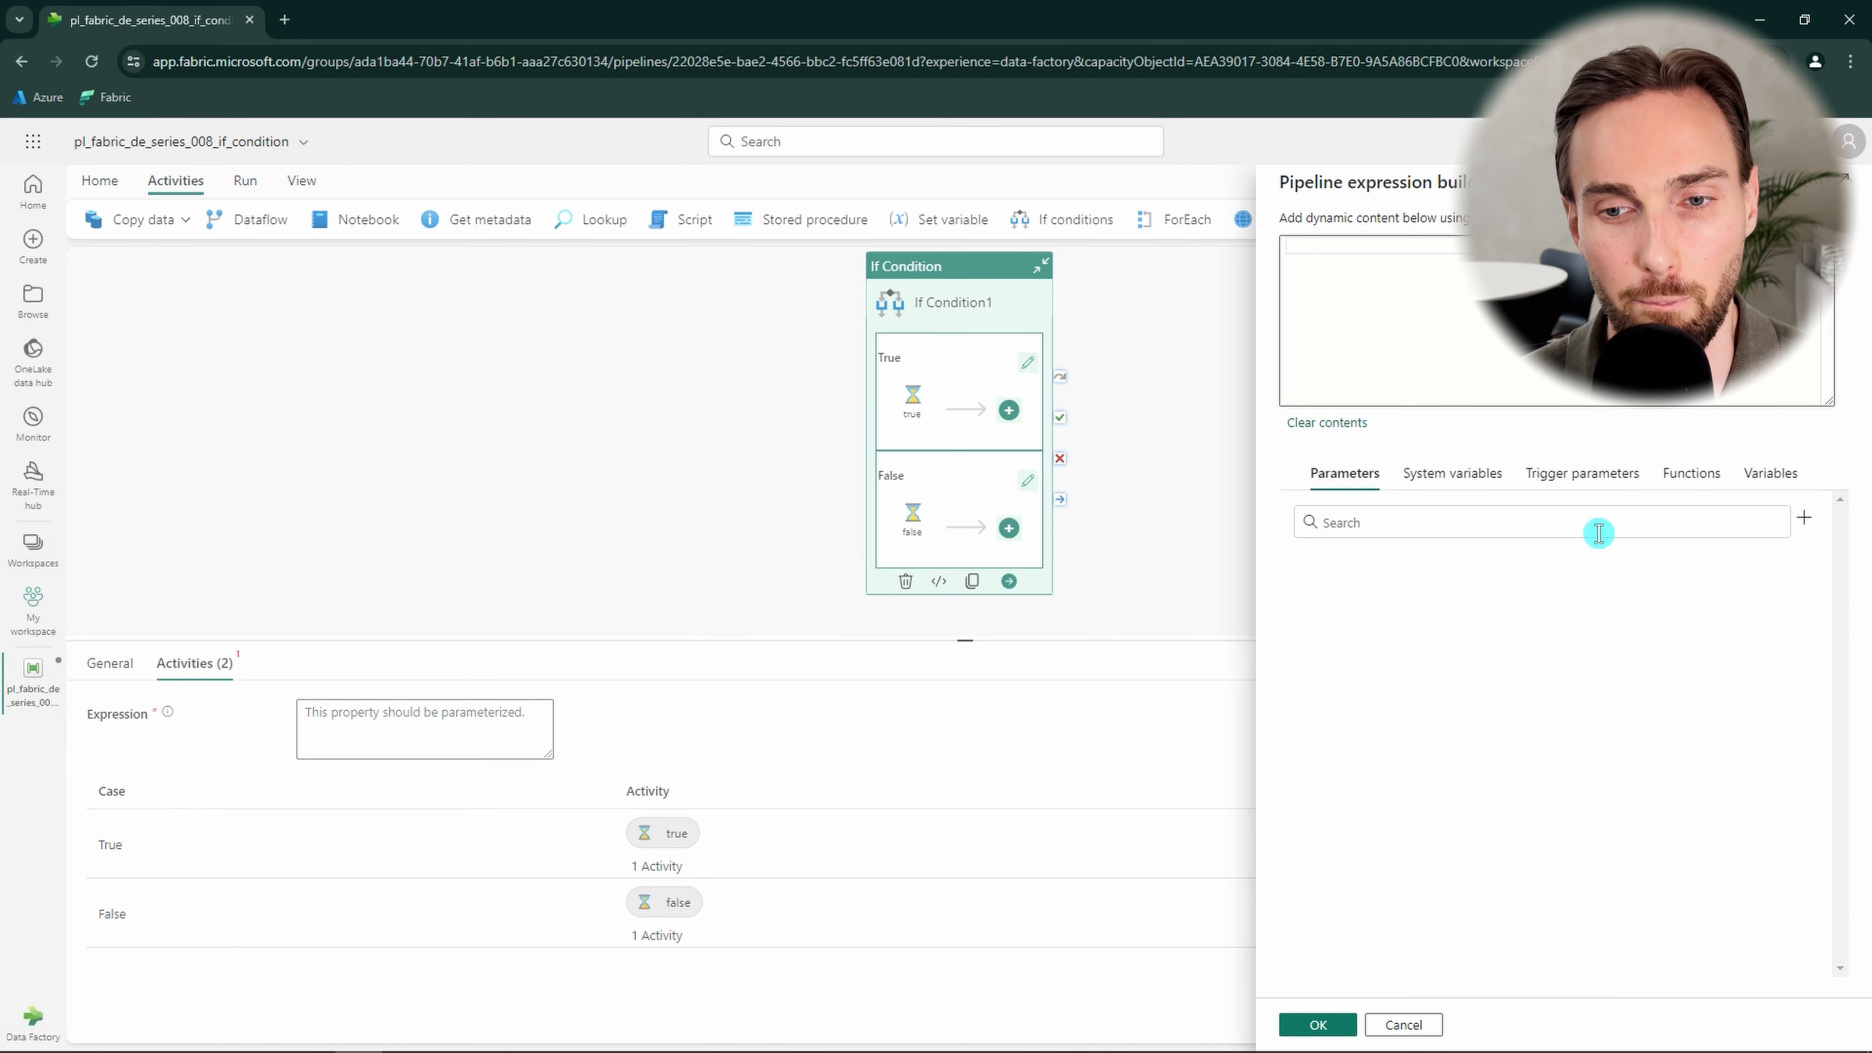
pyautogui.click(1689, 473)
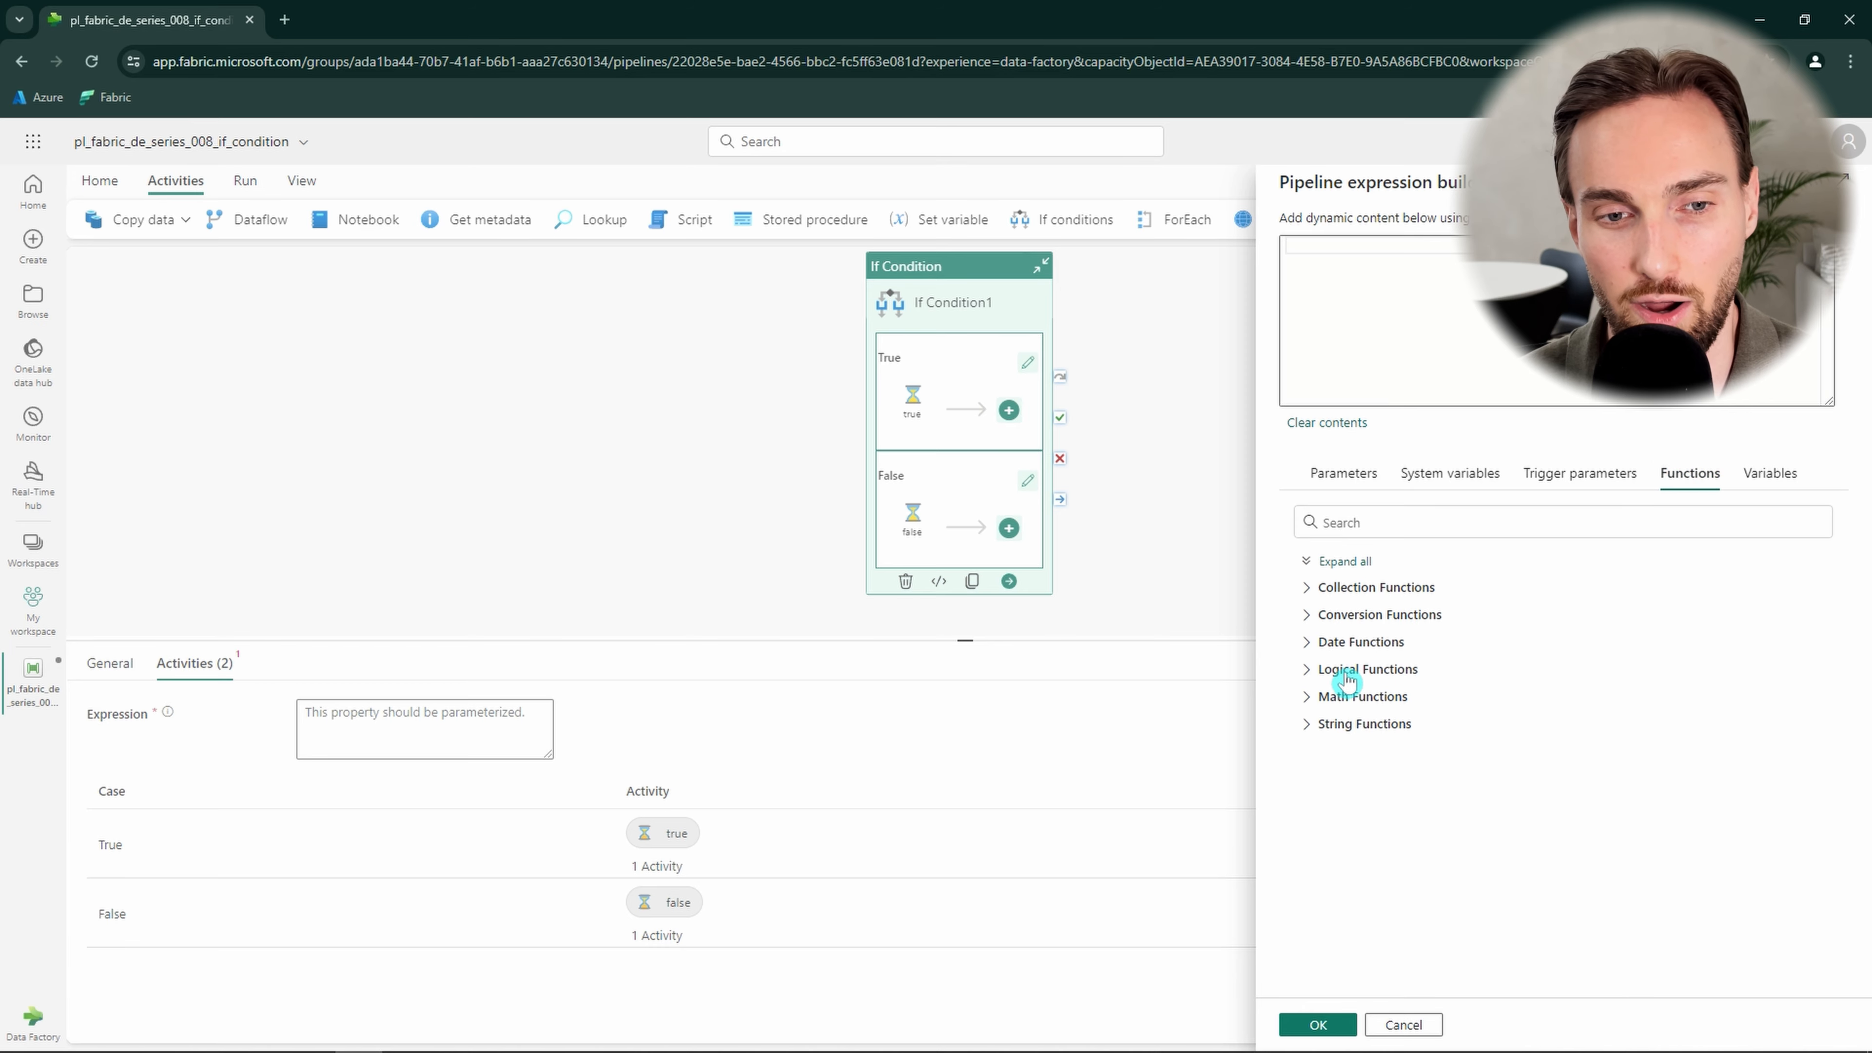
pyautogui.click(1308, 673)
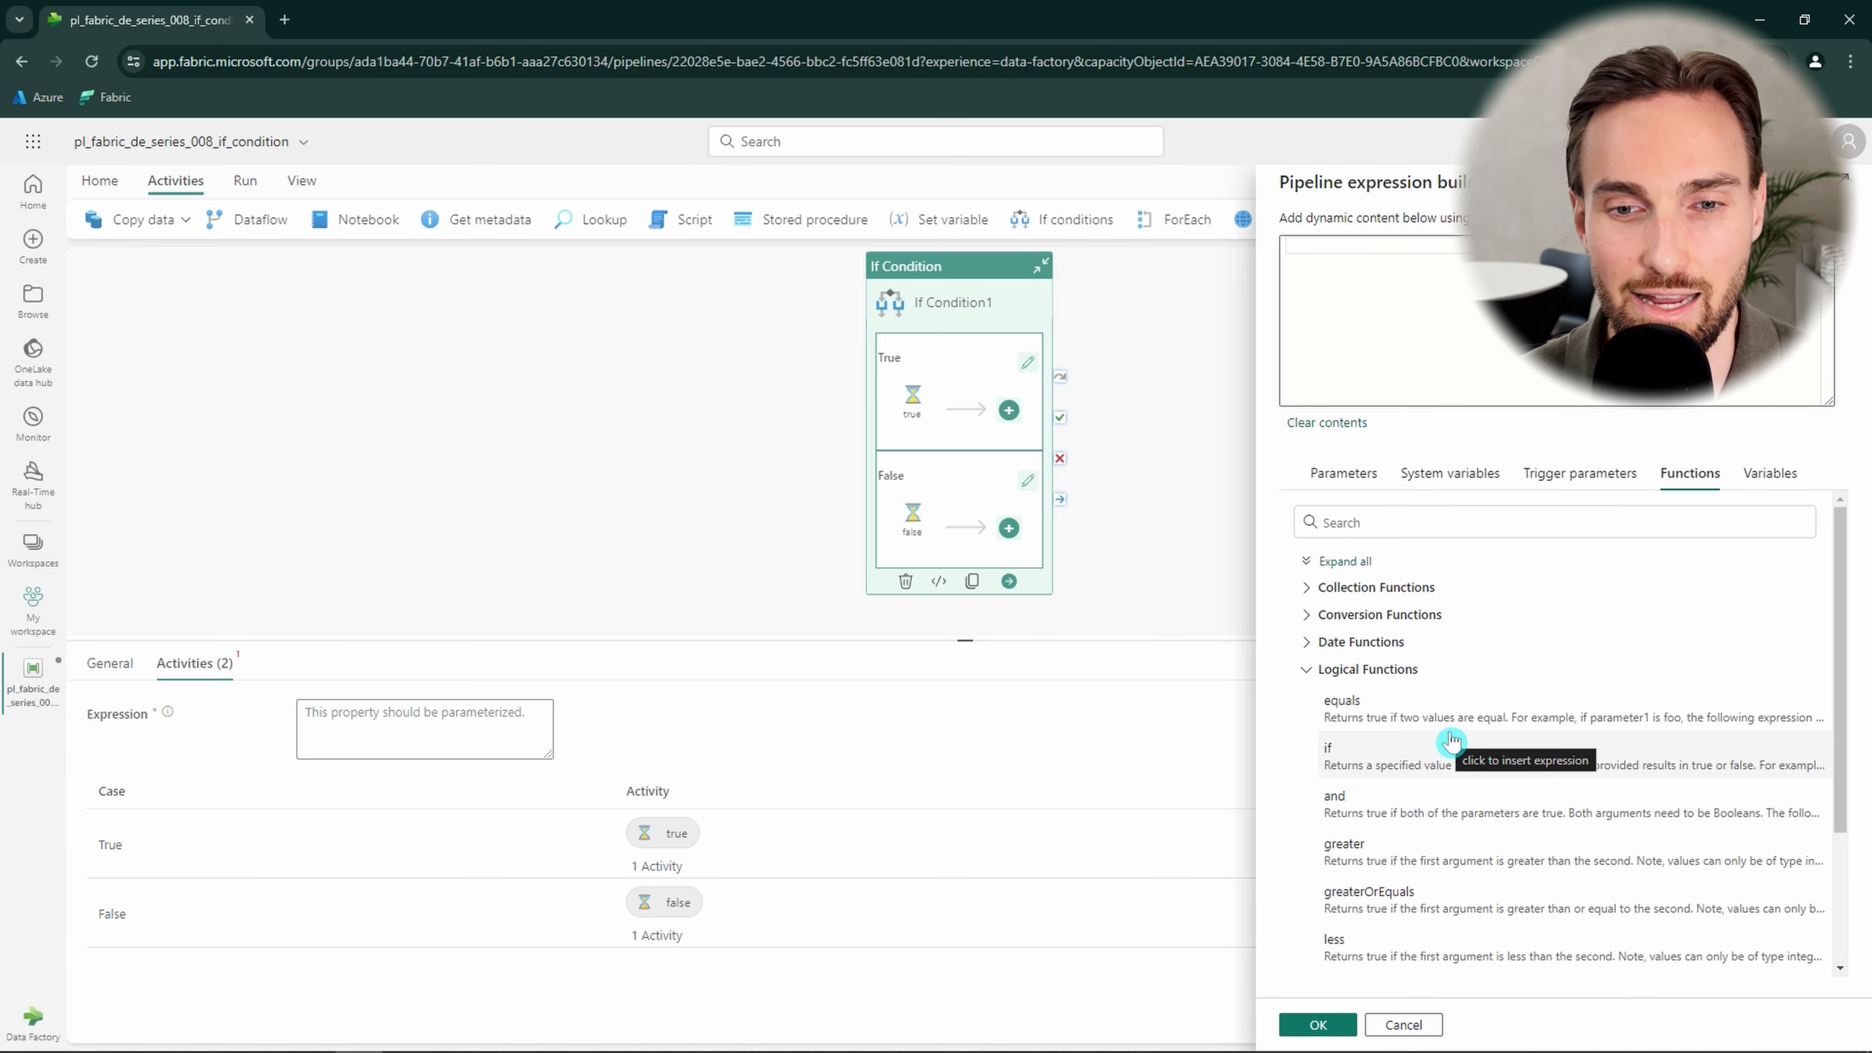
pyautogui.scroll(-1, 1437, 738)
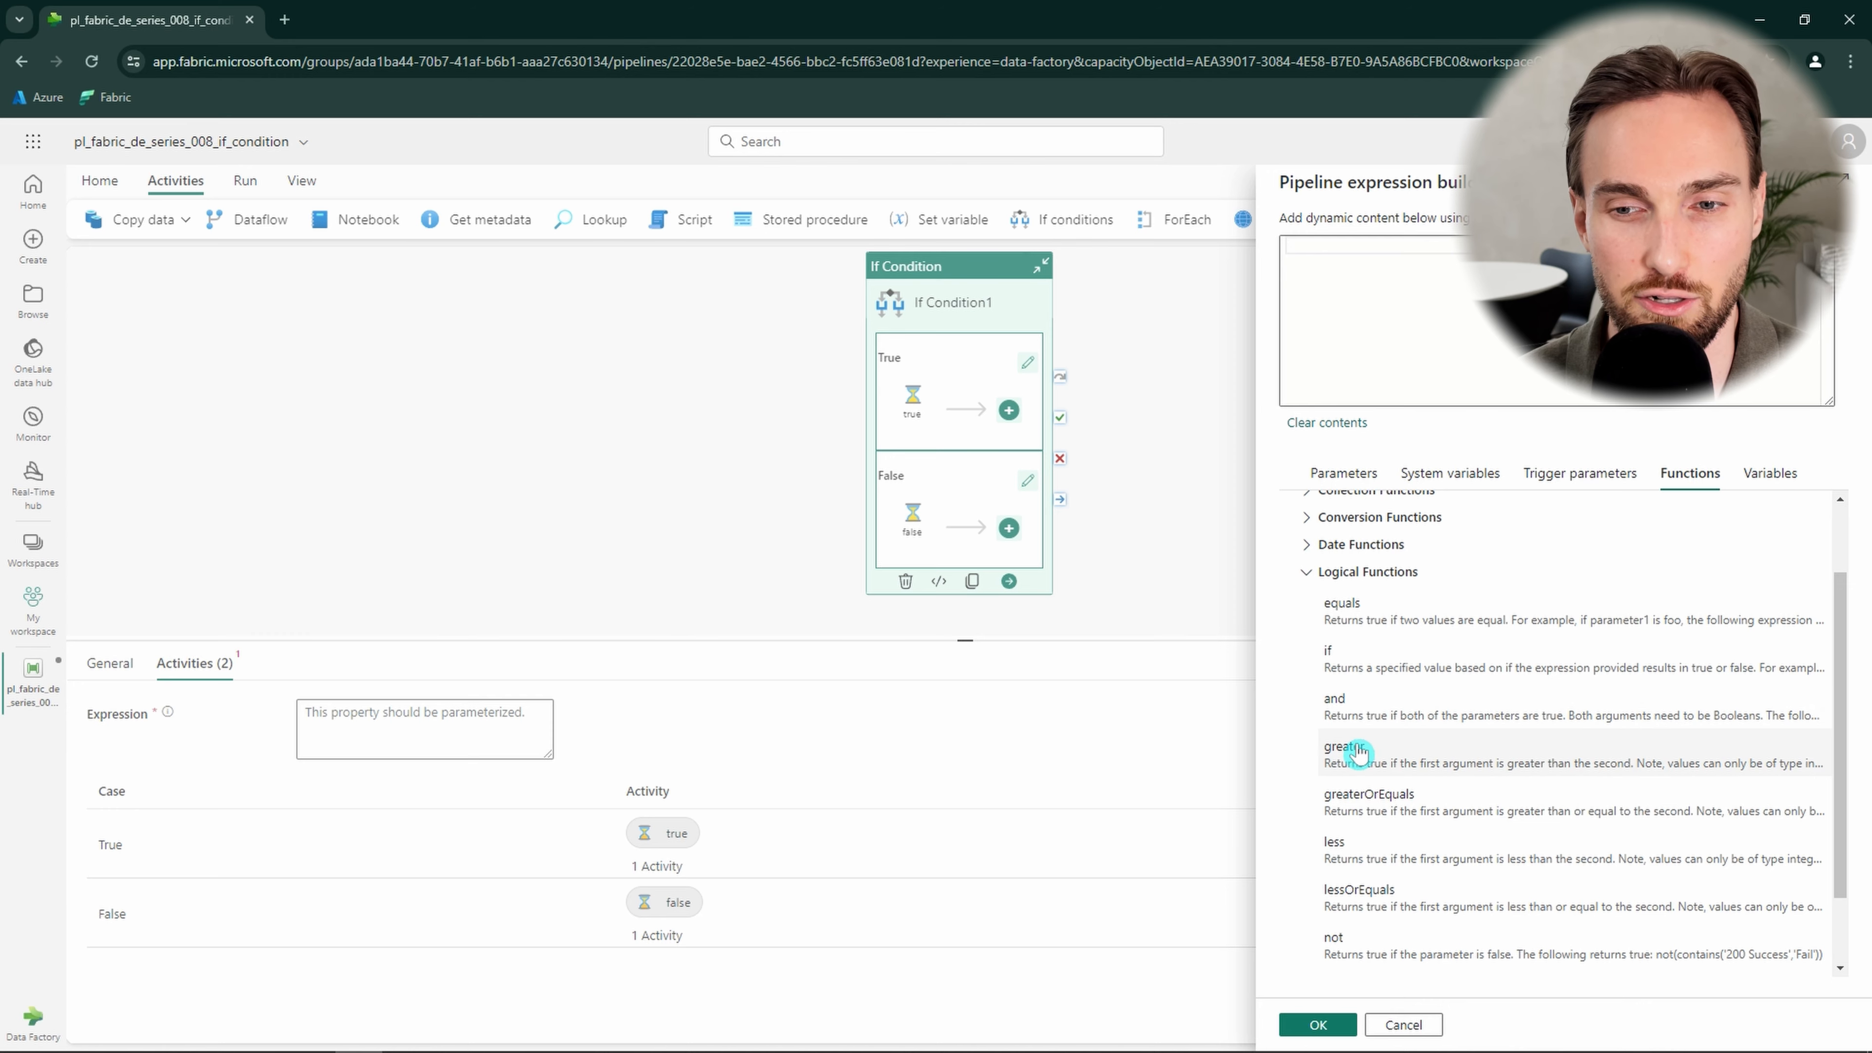
pyautogui.scroll(-1, 1351, 746)
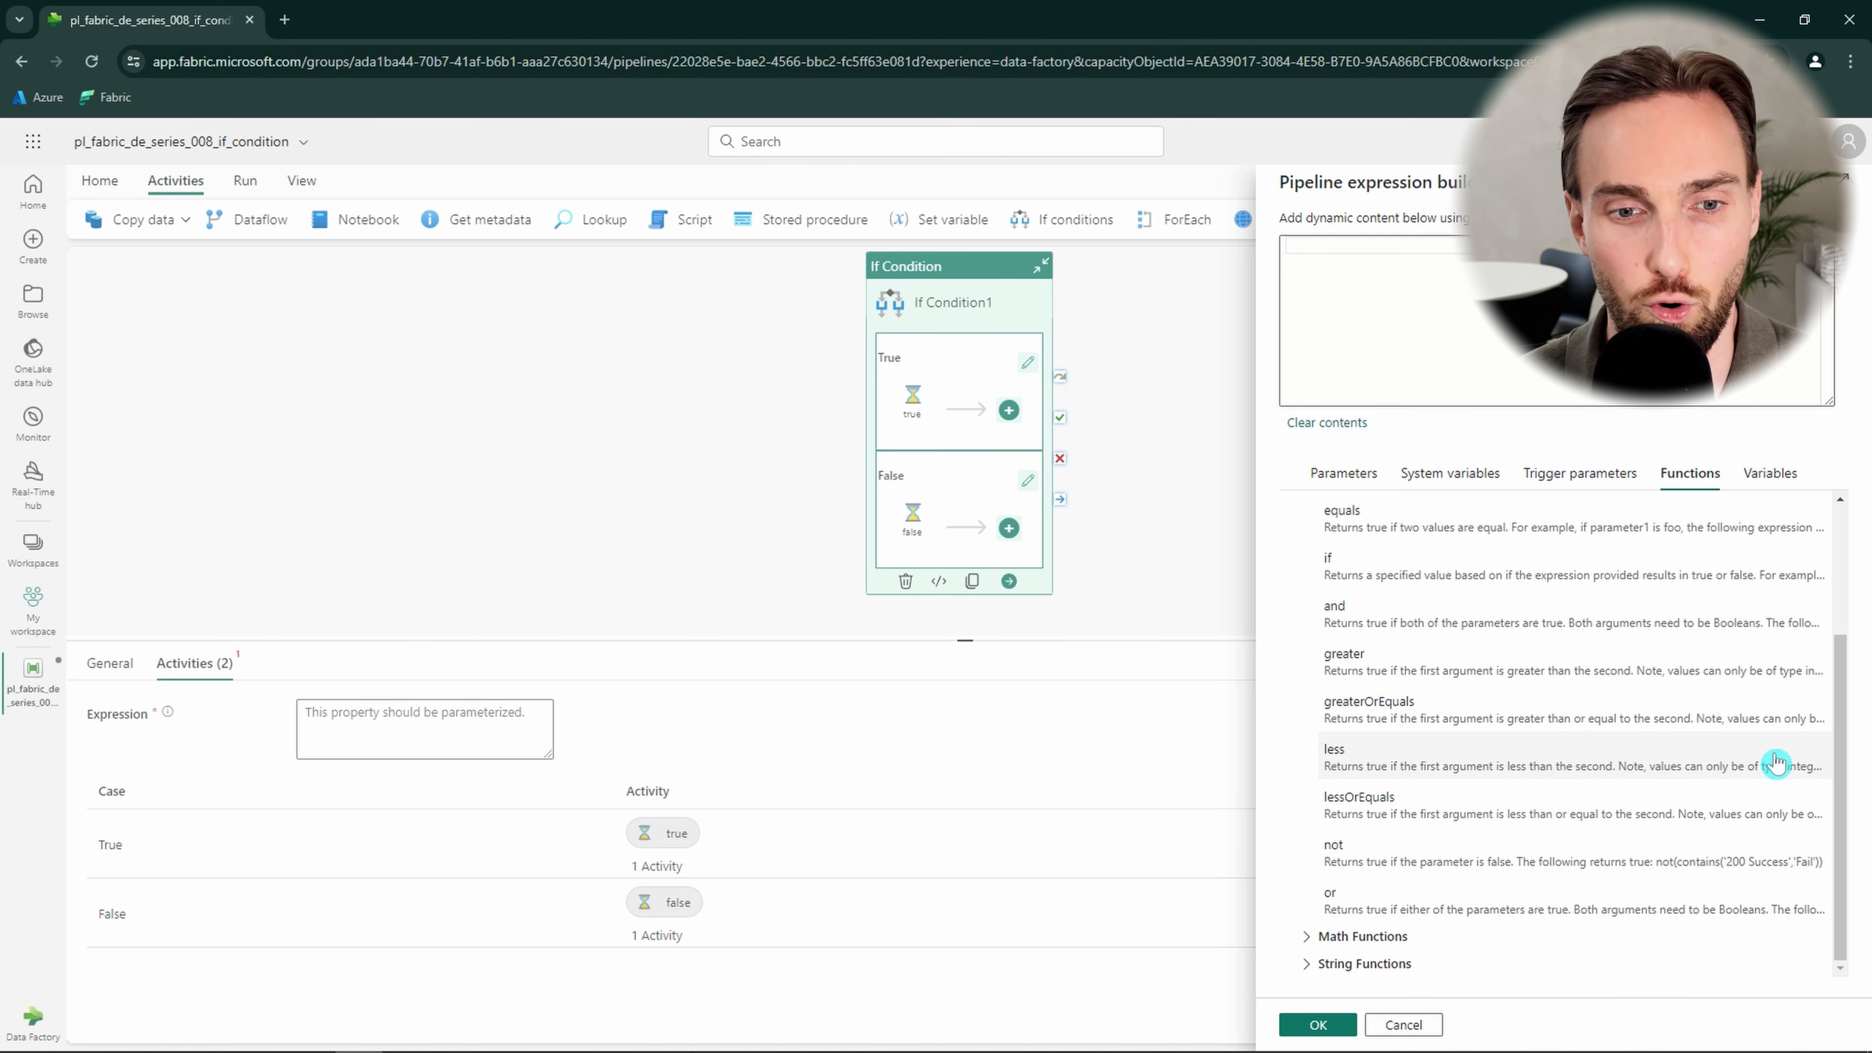
pyautogui.moveTo(1838, 752); pyautogui.dragTo(1838, 733)
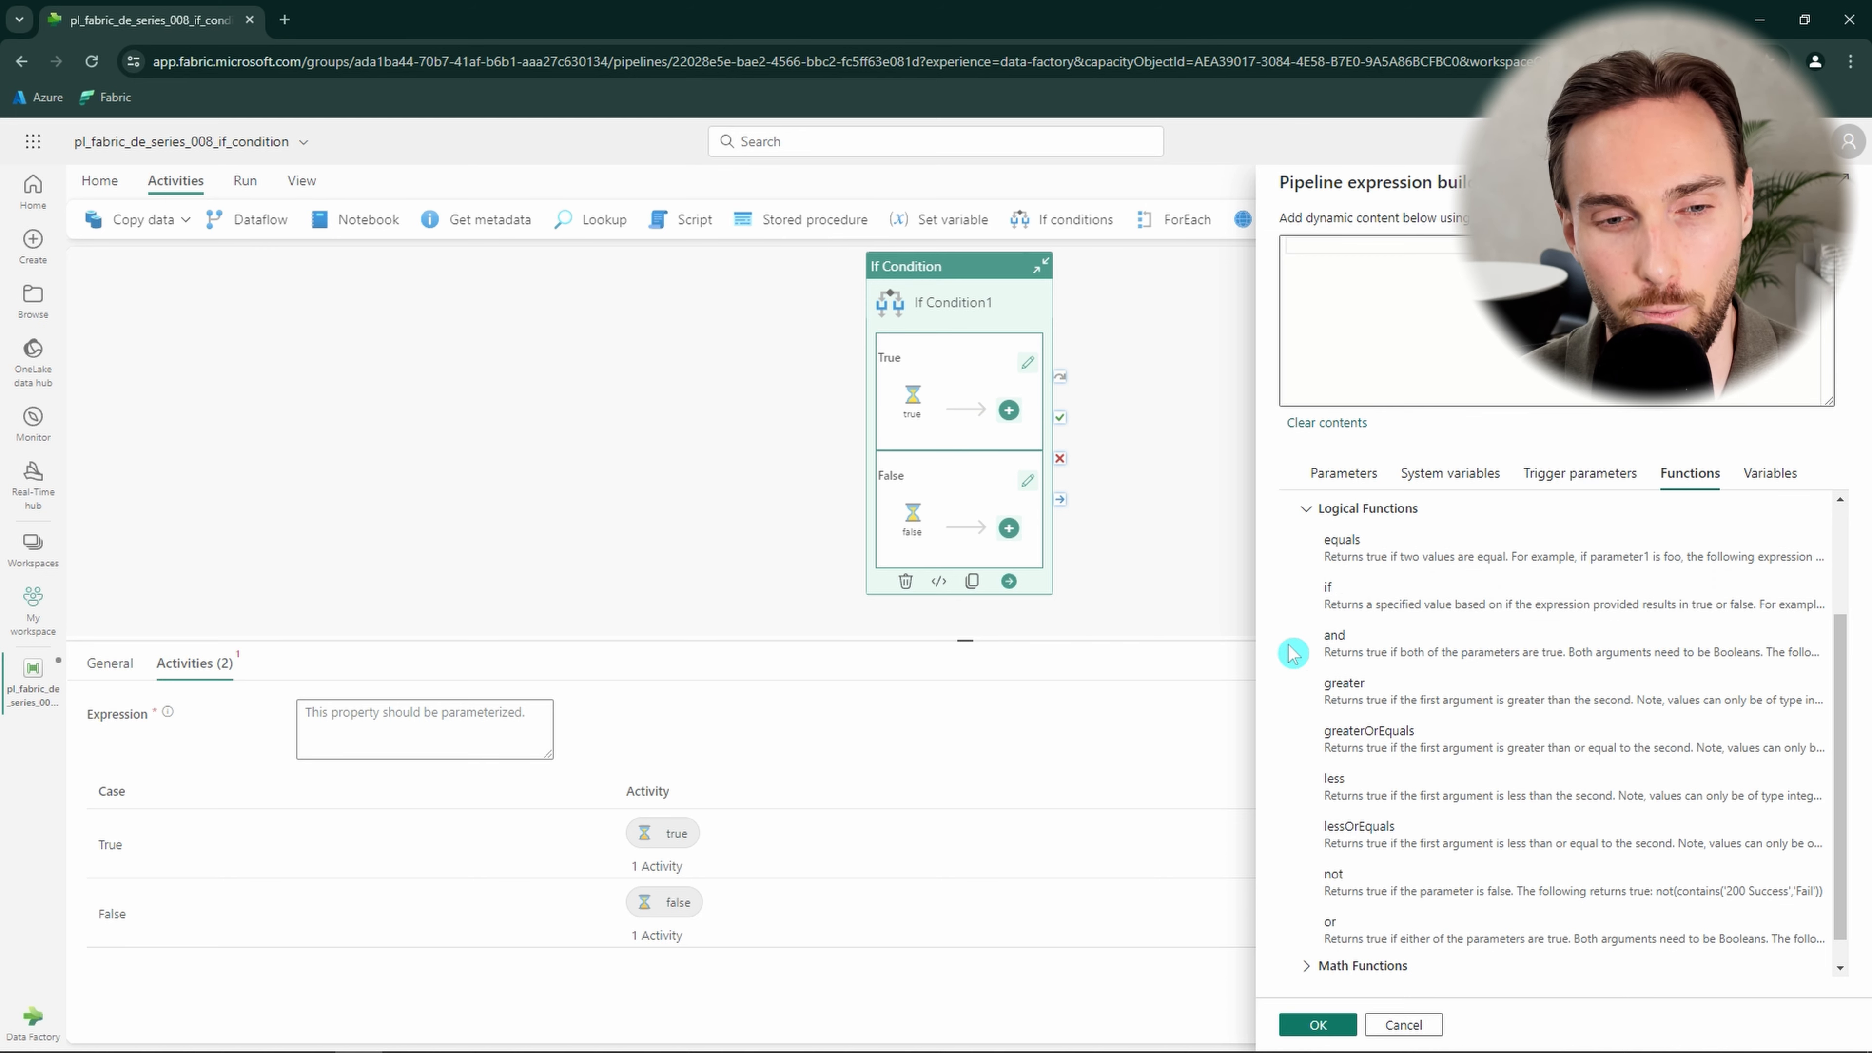
pyautogui.click(1346, 552)
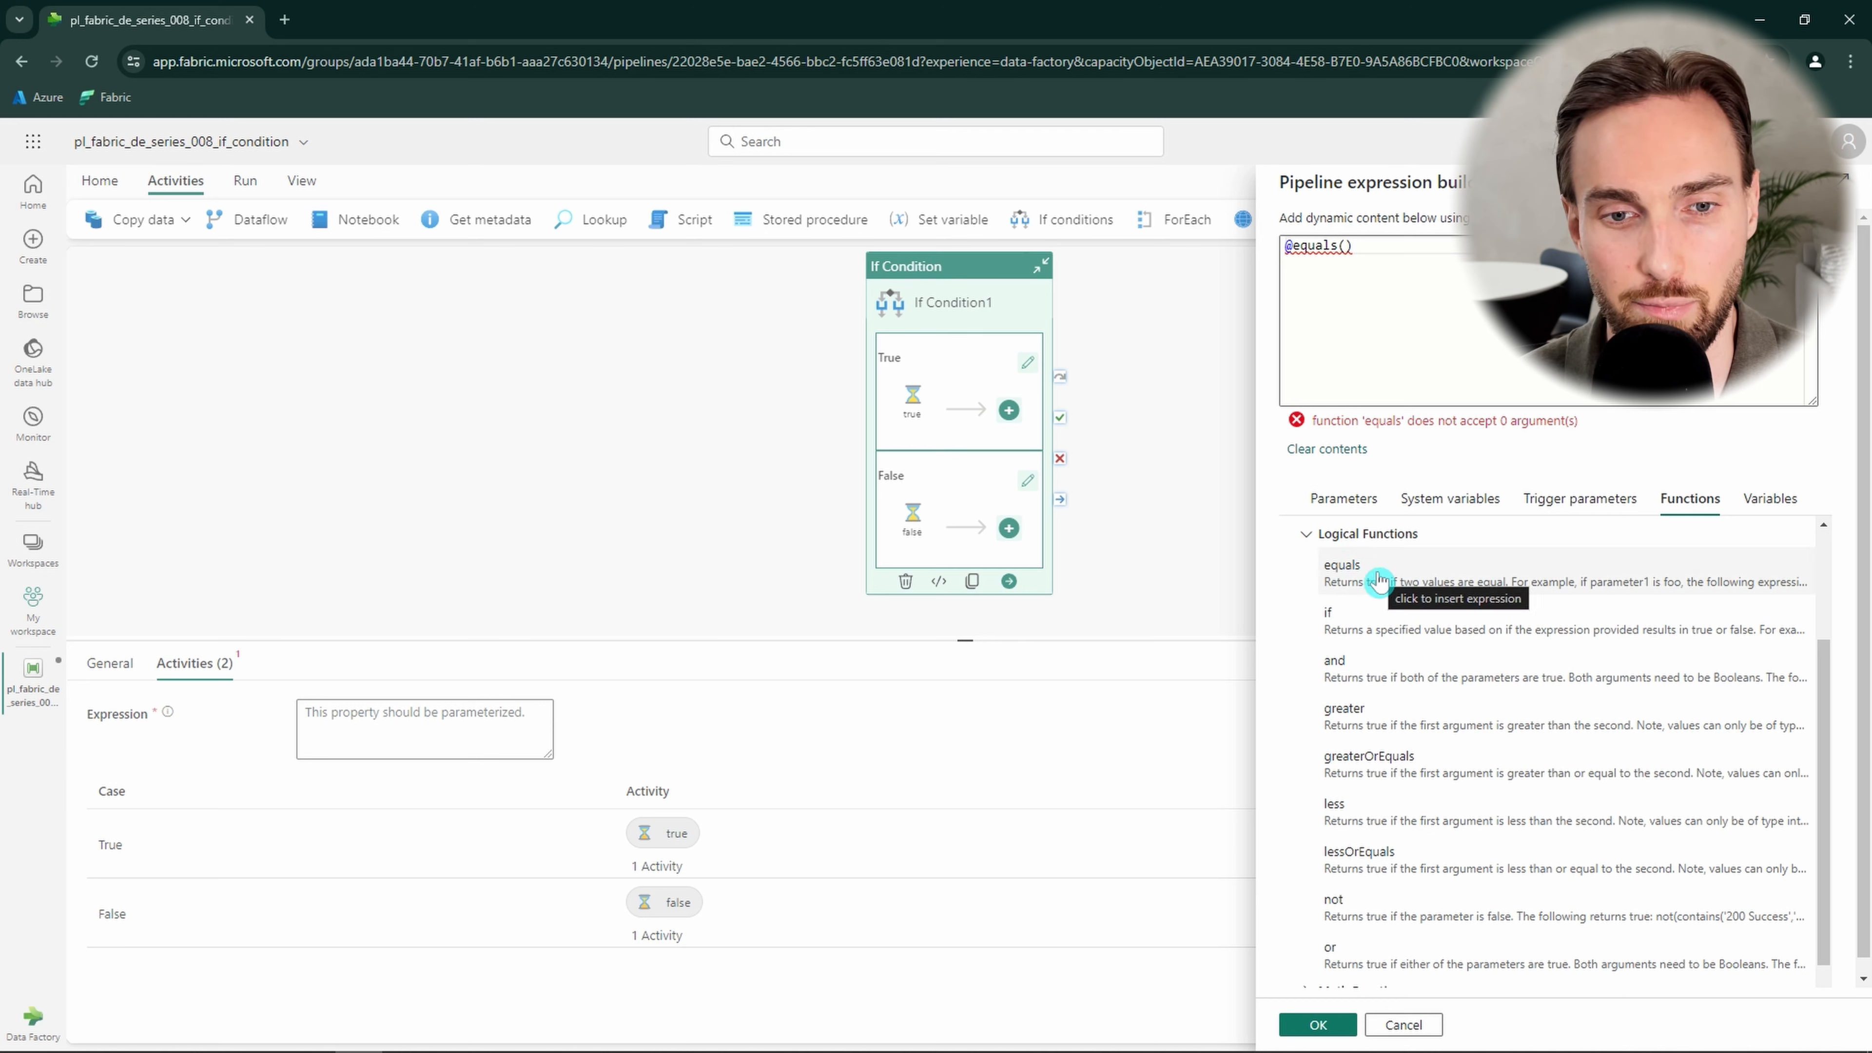
pyautogui.click(1346, 250)
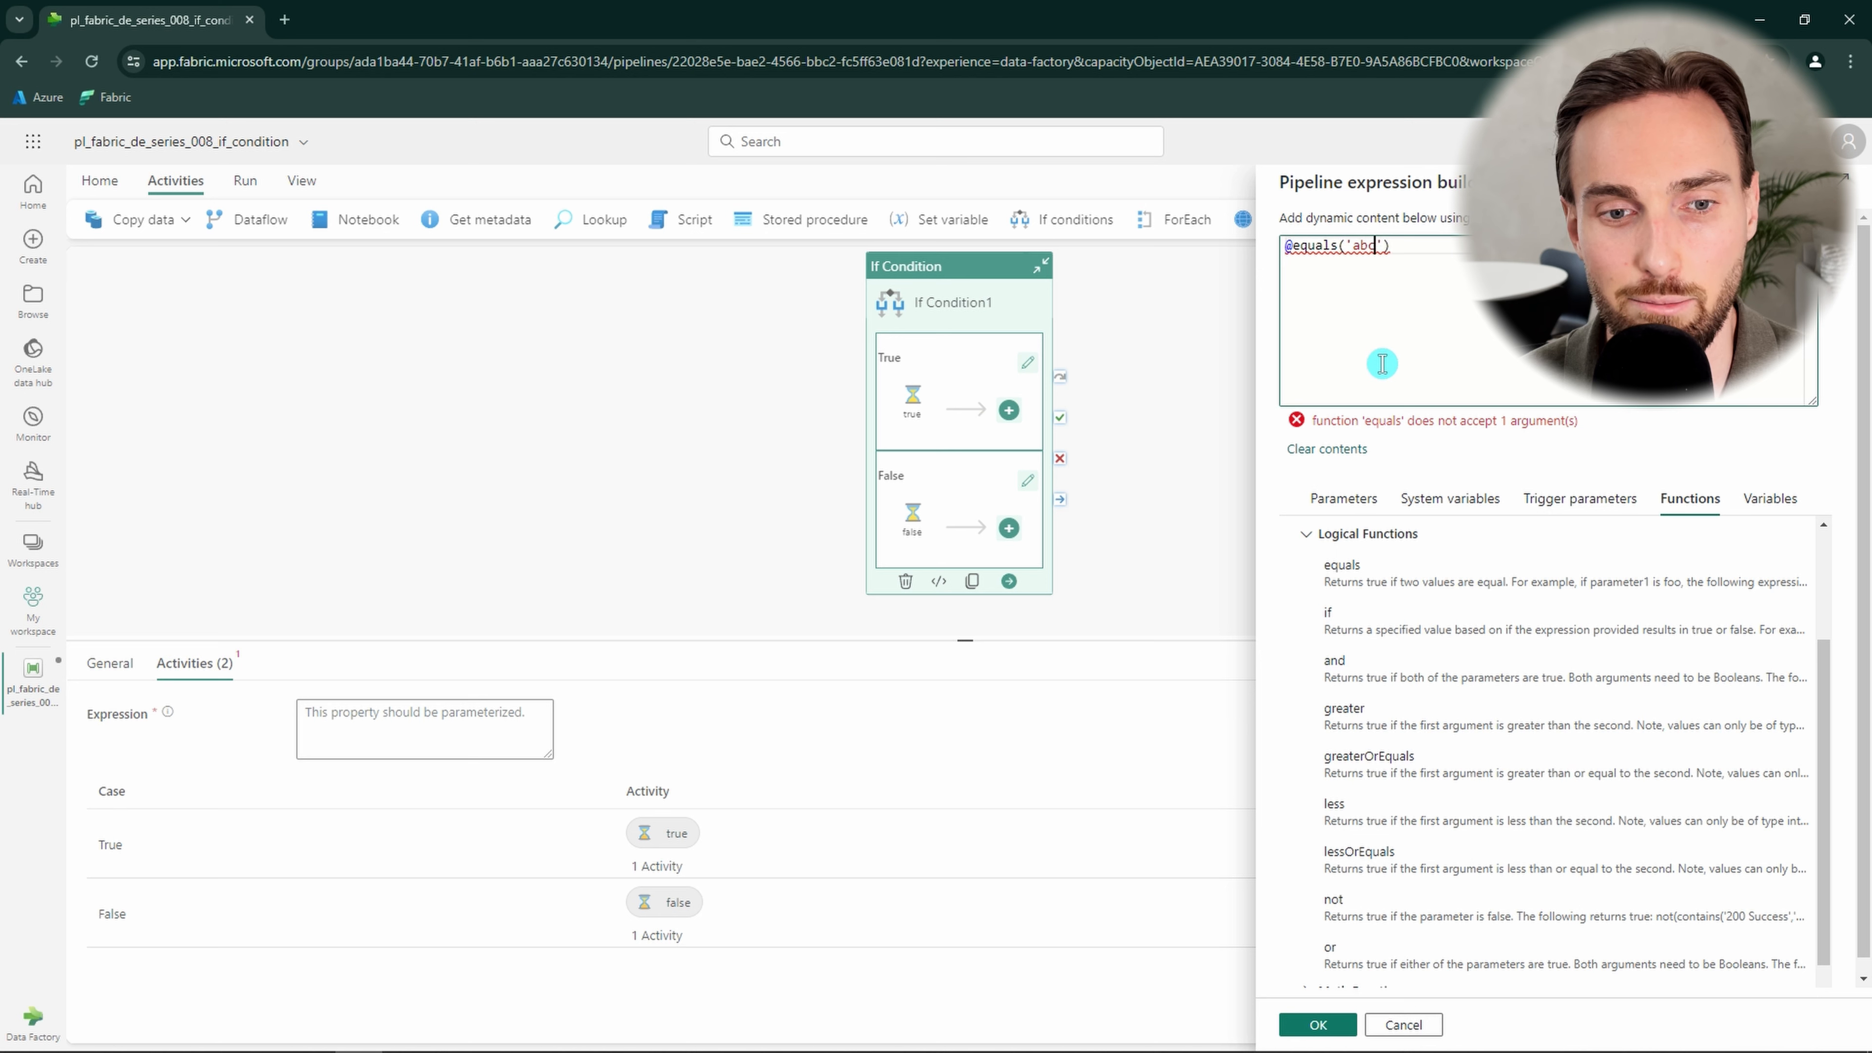
pyautogui.write(',')
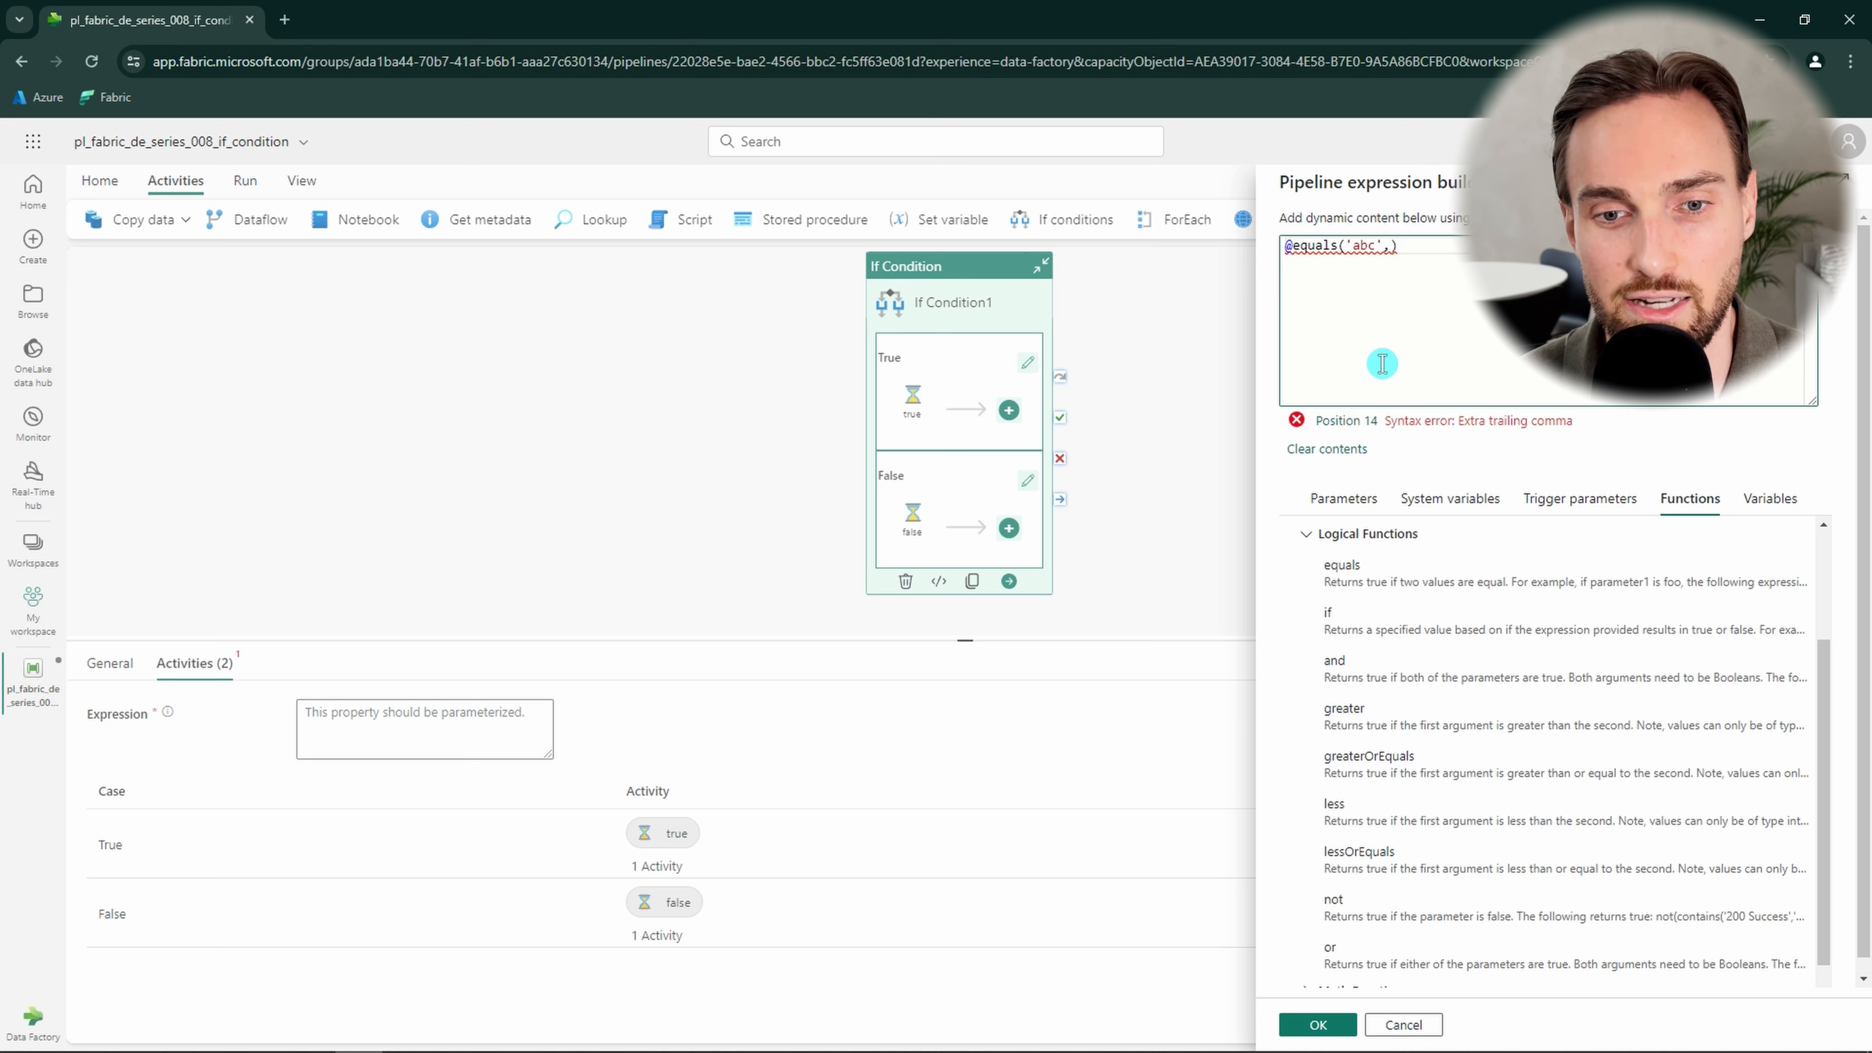
pyautogui.write("'")
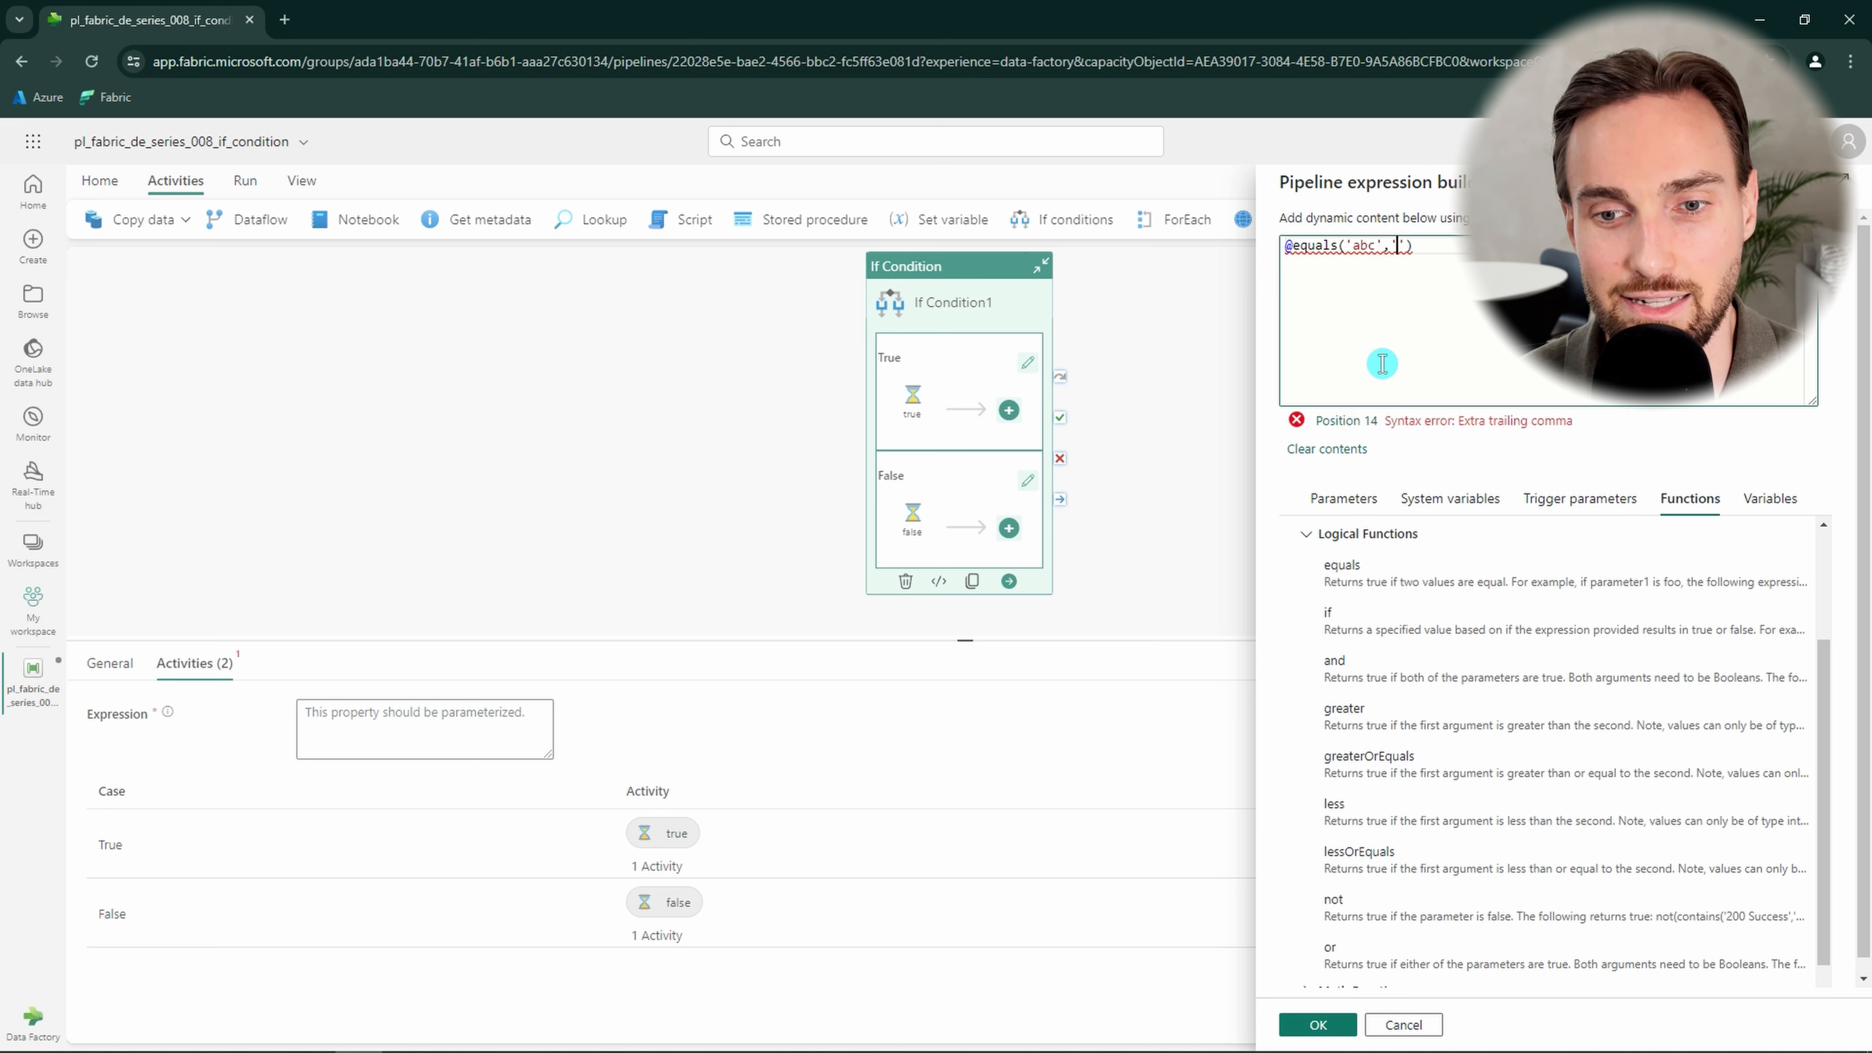
pyautogui.write('abc')
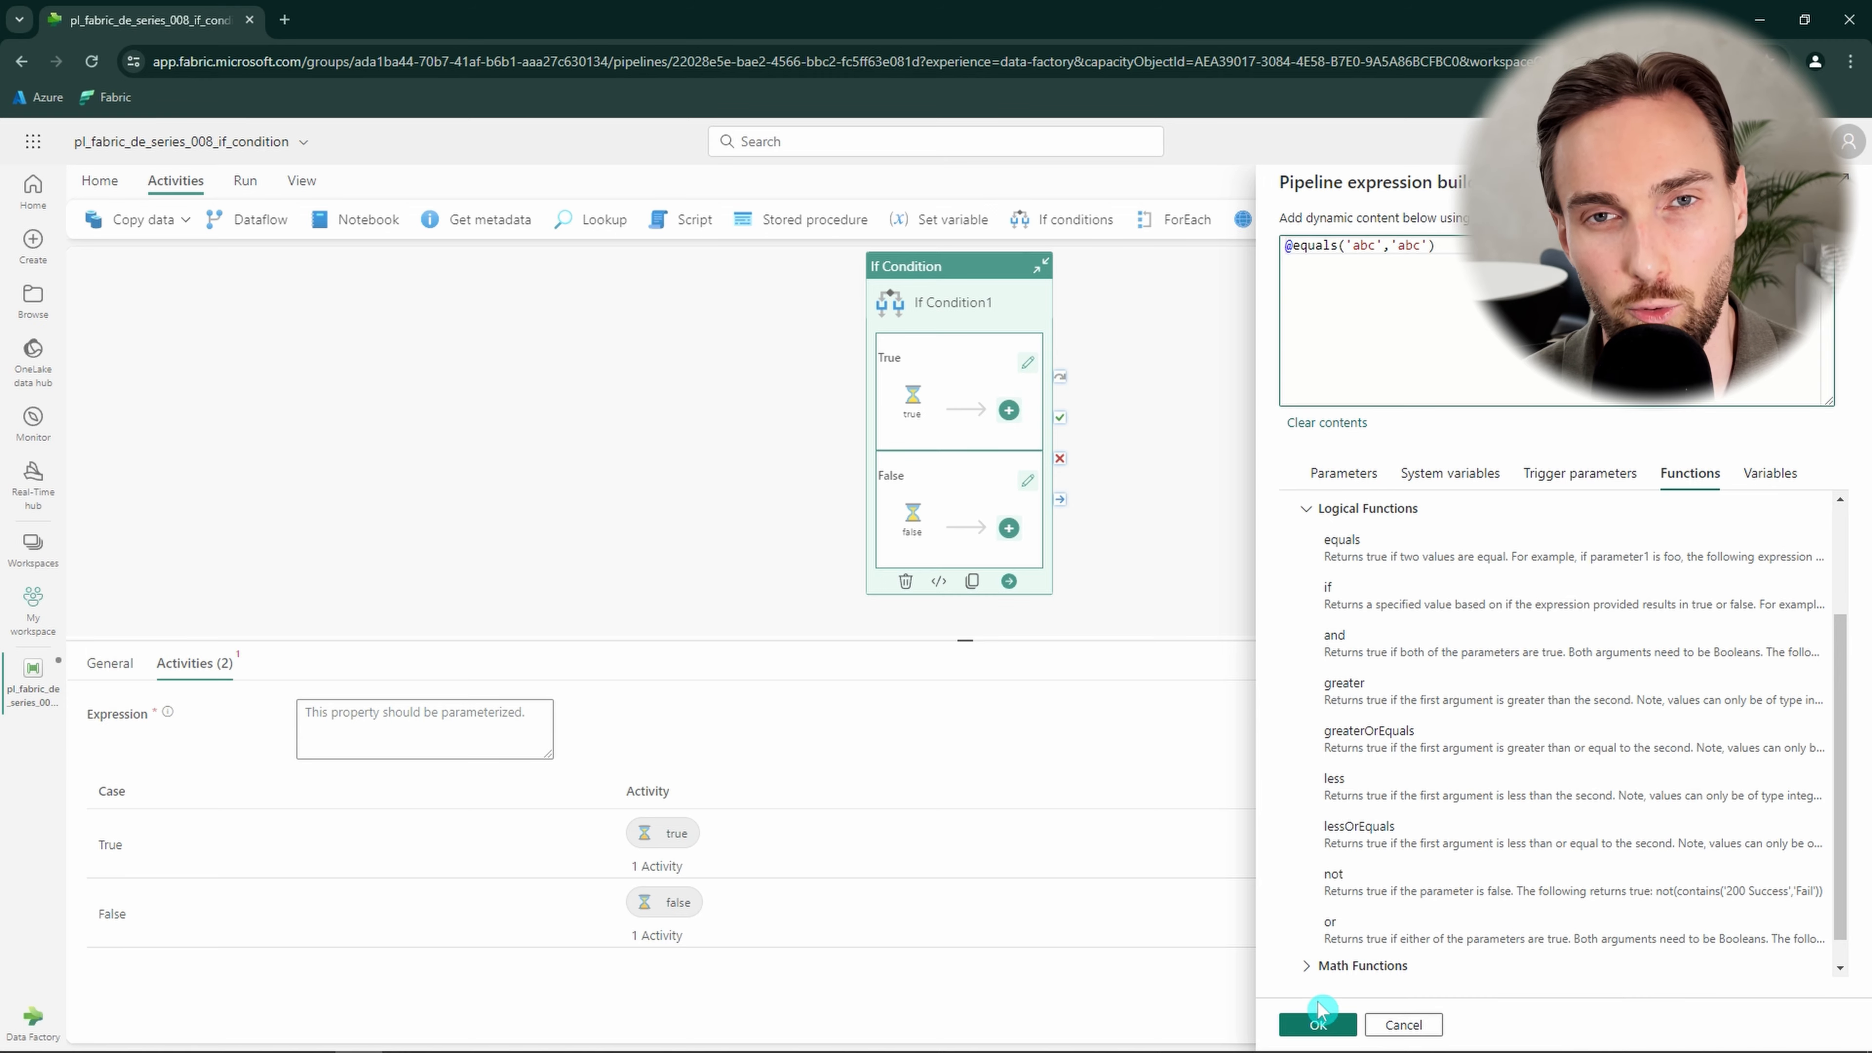
pyautogui.click(1319, 1025)
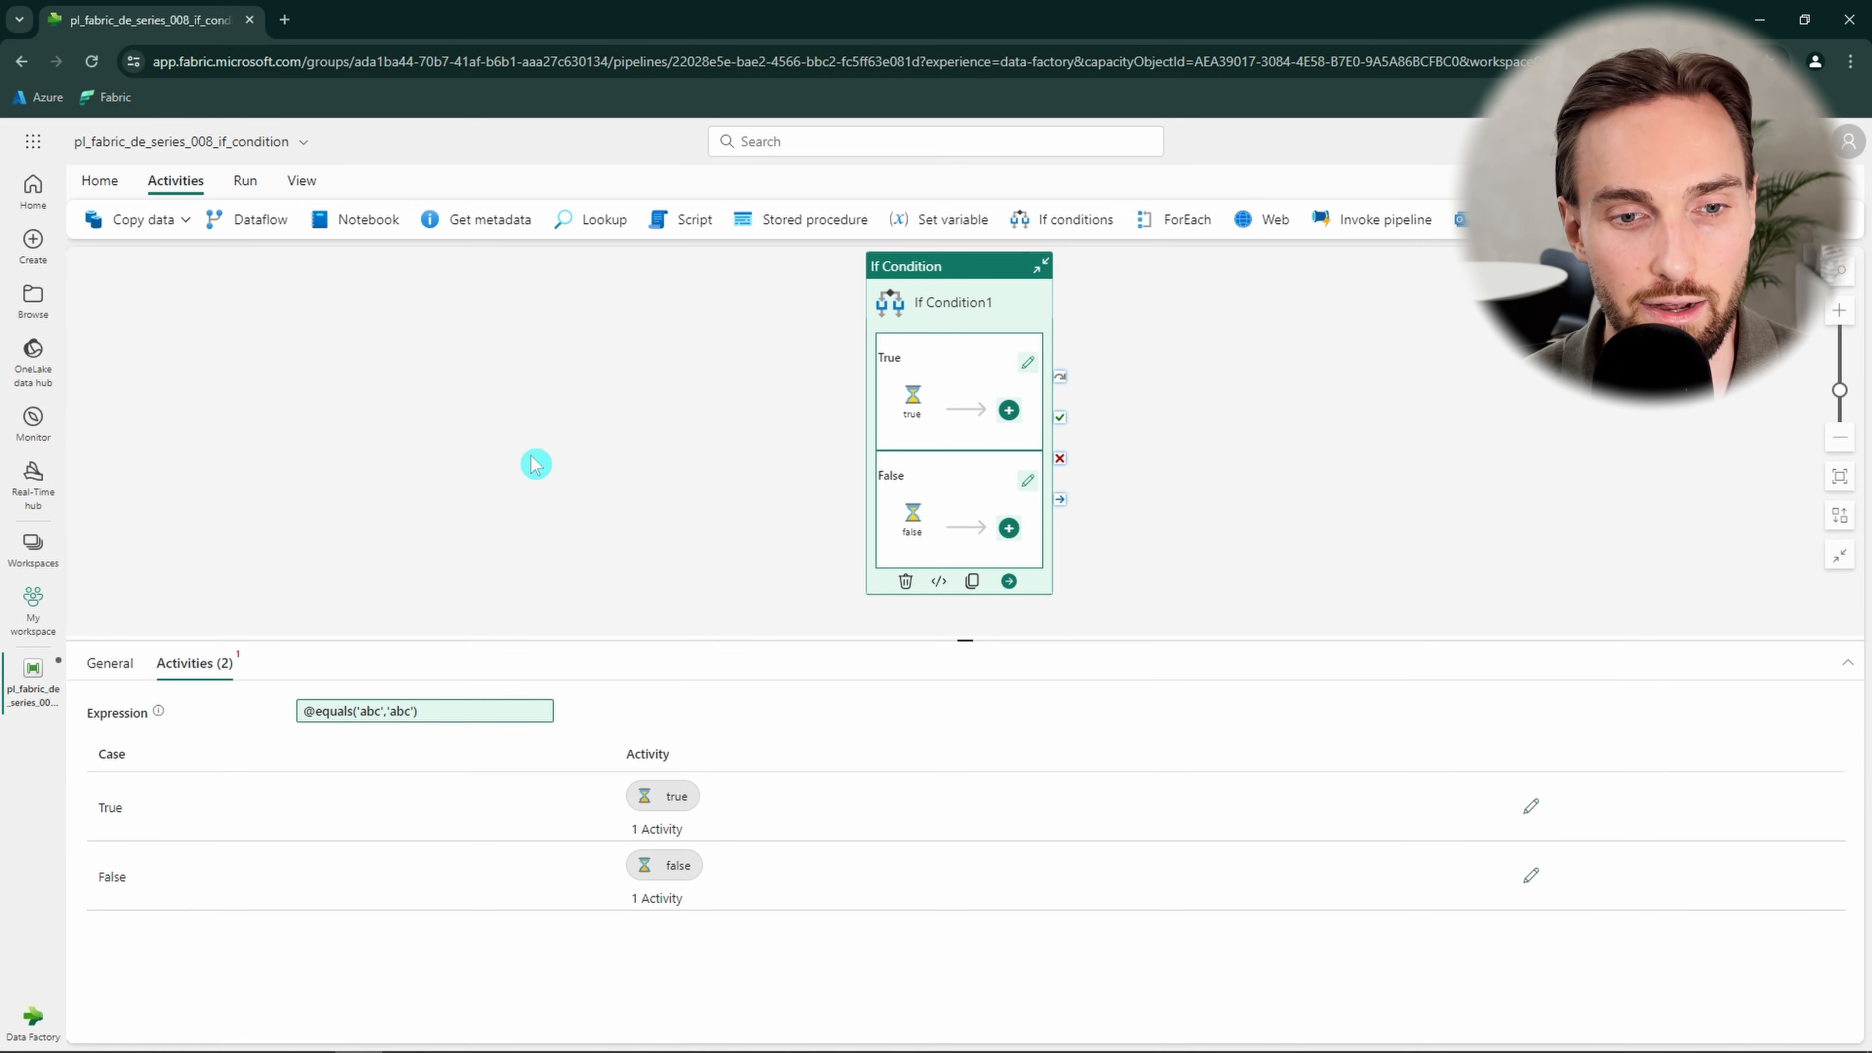
# Save and run the pipeline.
pyautogui.click(248, 181)
pyautogui.click(218, 219)
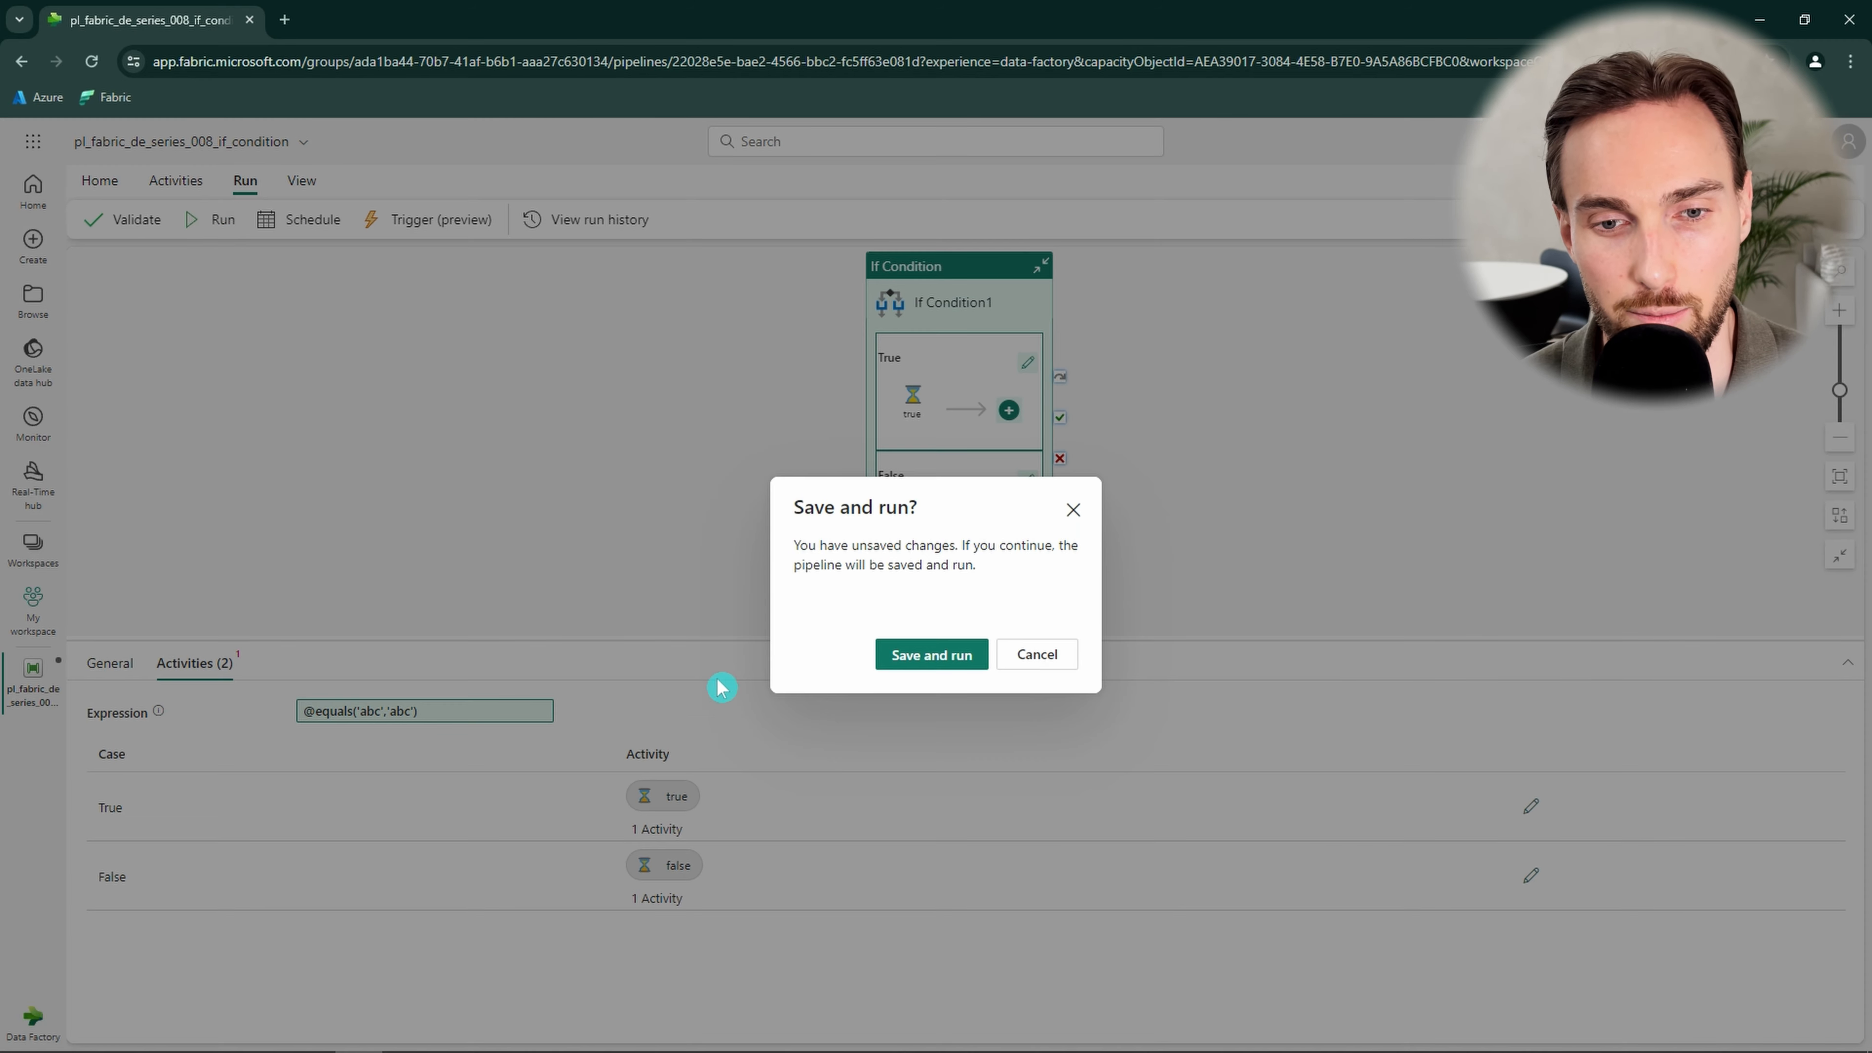
pyautogui.click(898, 658)
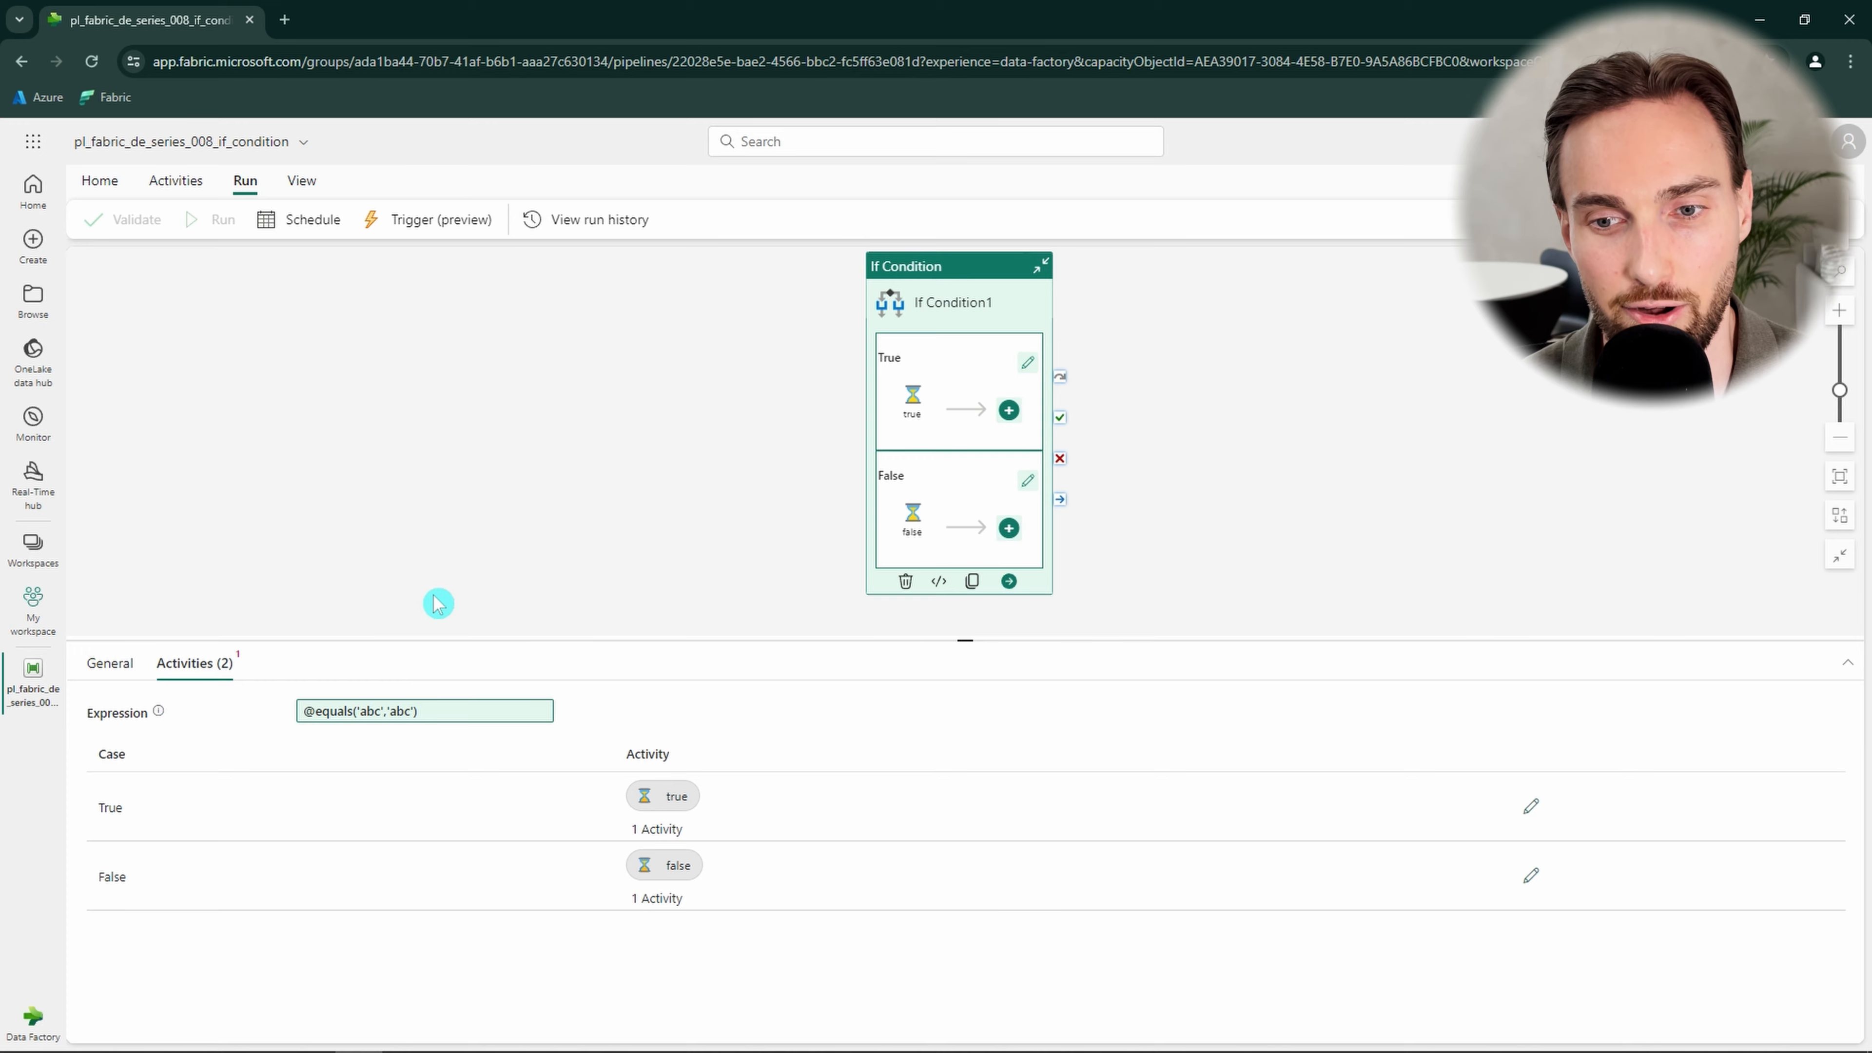
pyautogui.click(395, 588)
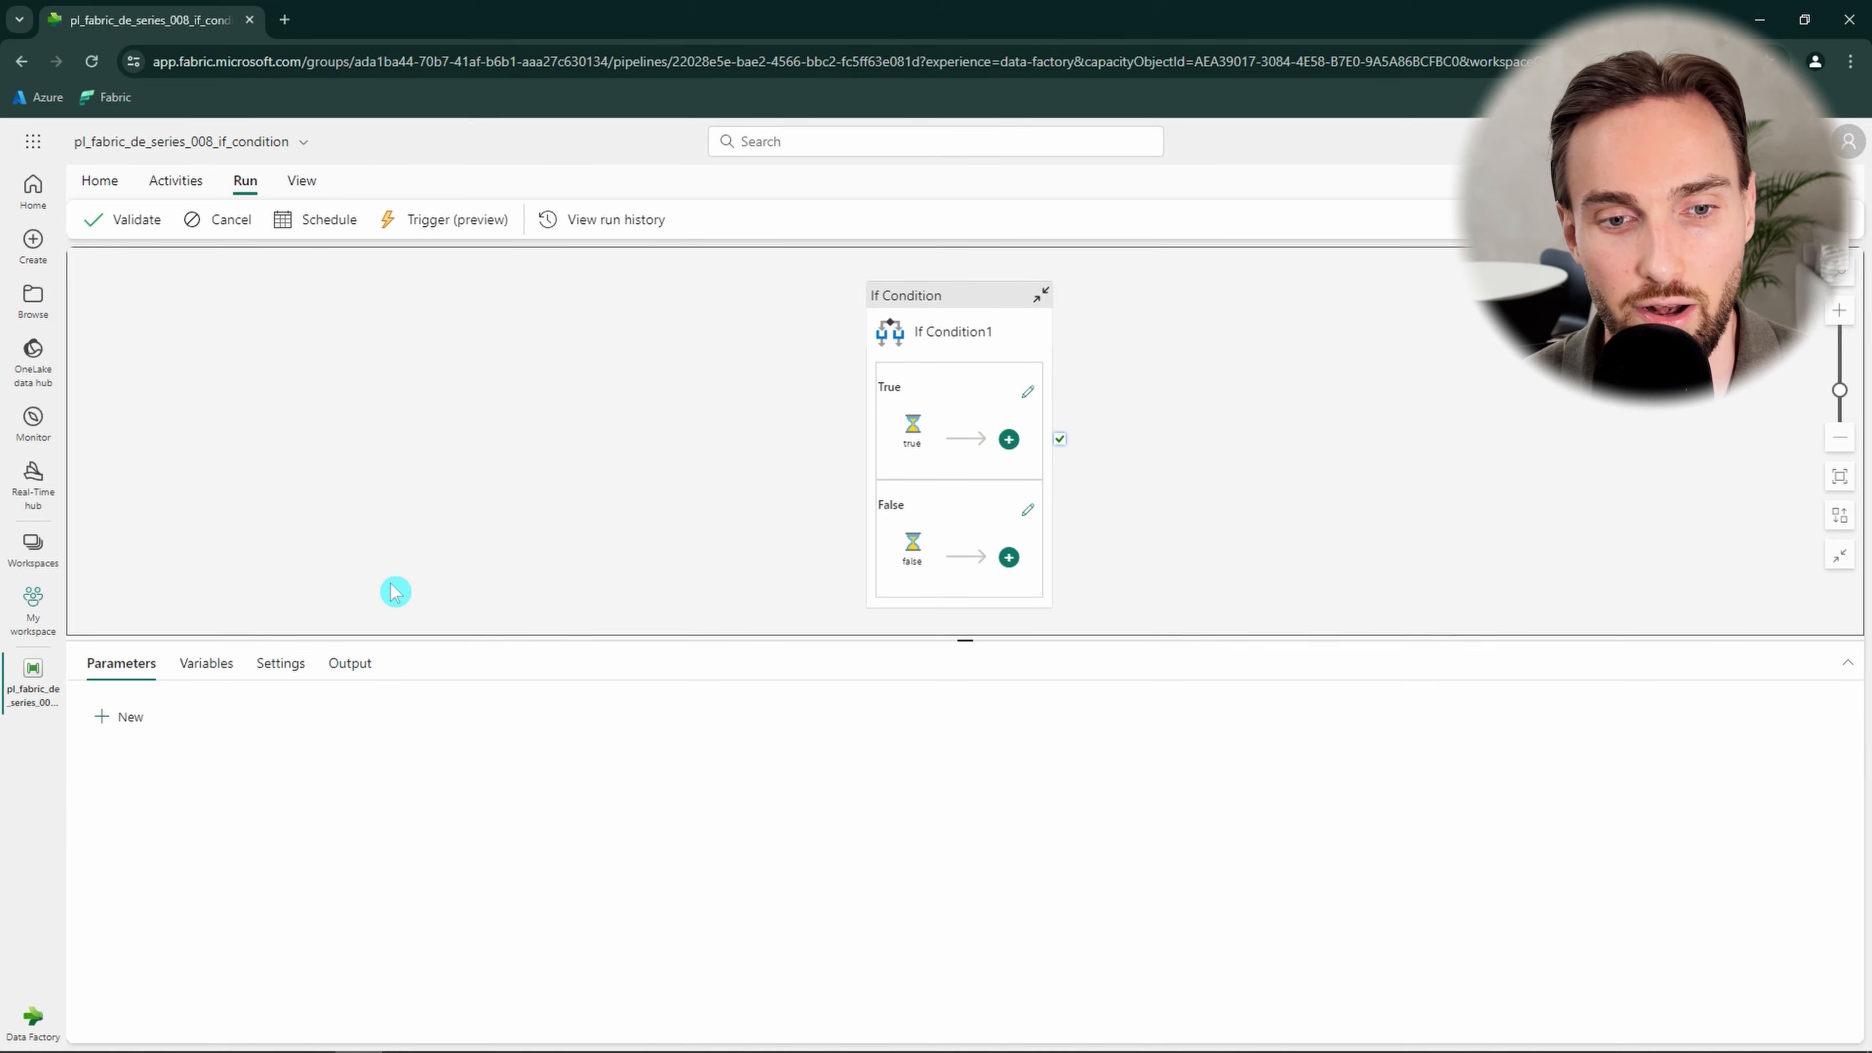
# Open the run output, refresh it, and inspect the executed branch activity's row.
pyautogui.click(350, 663)
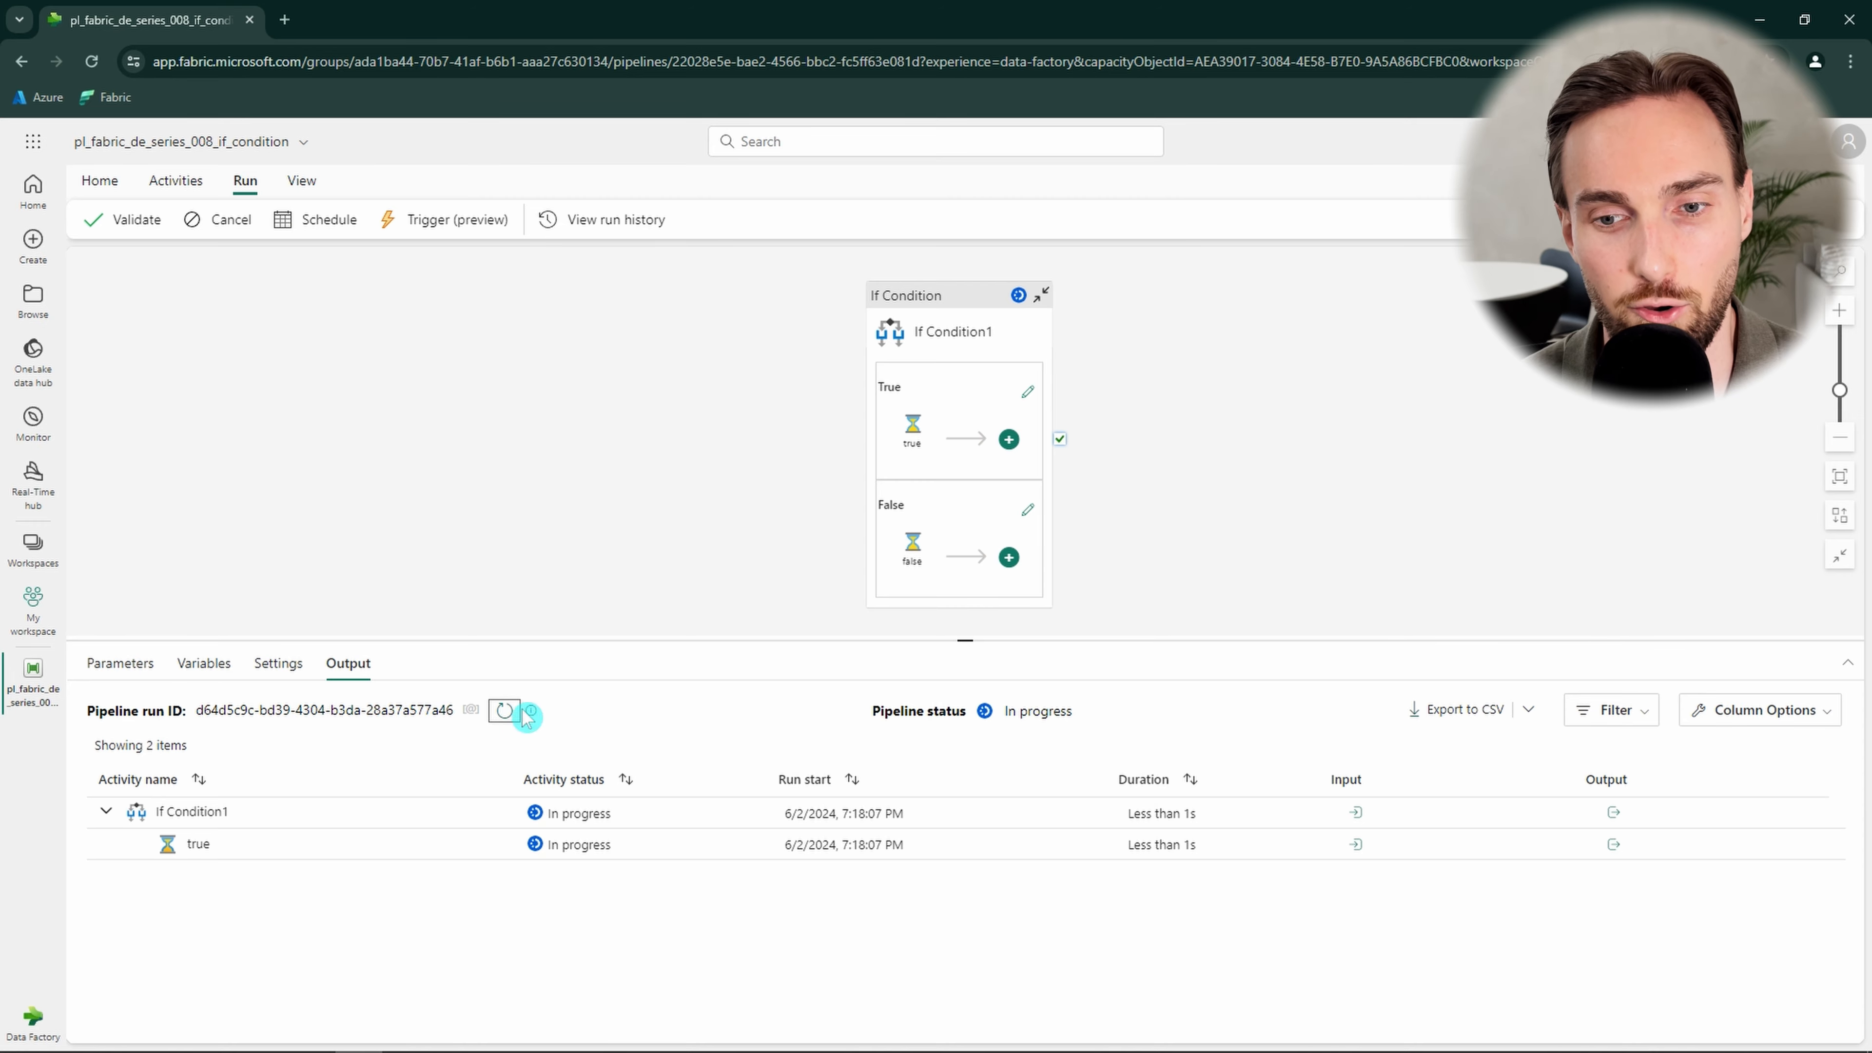
pyautogui.click(503, 709)
pyautogui.click(504, 712)
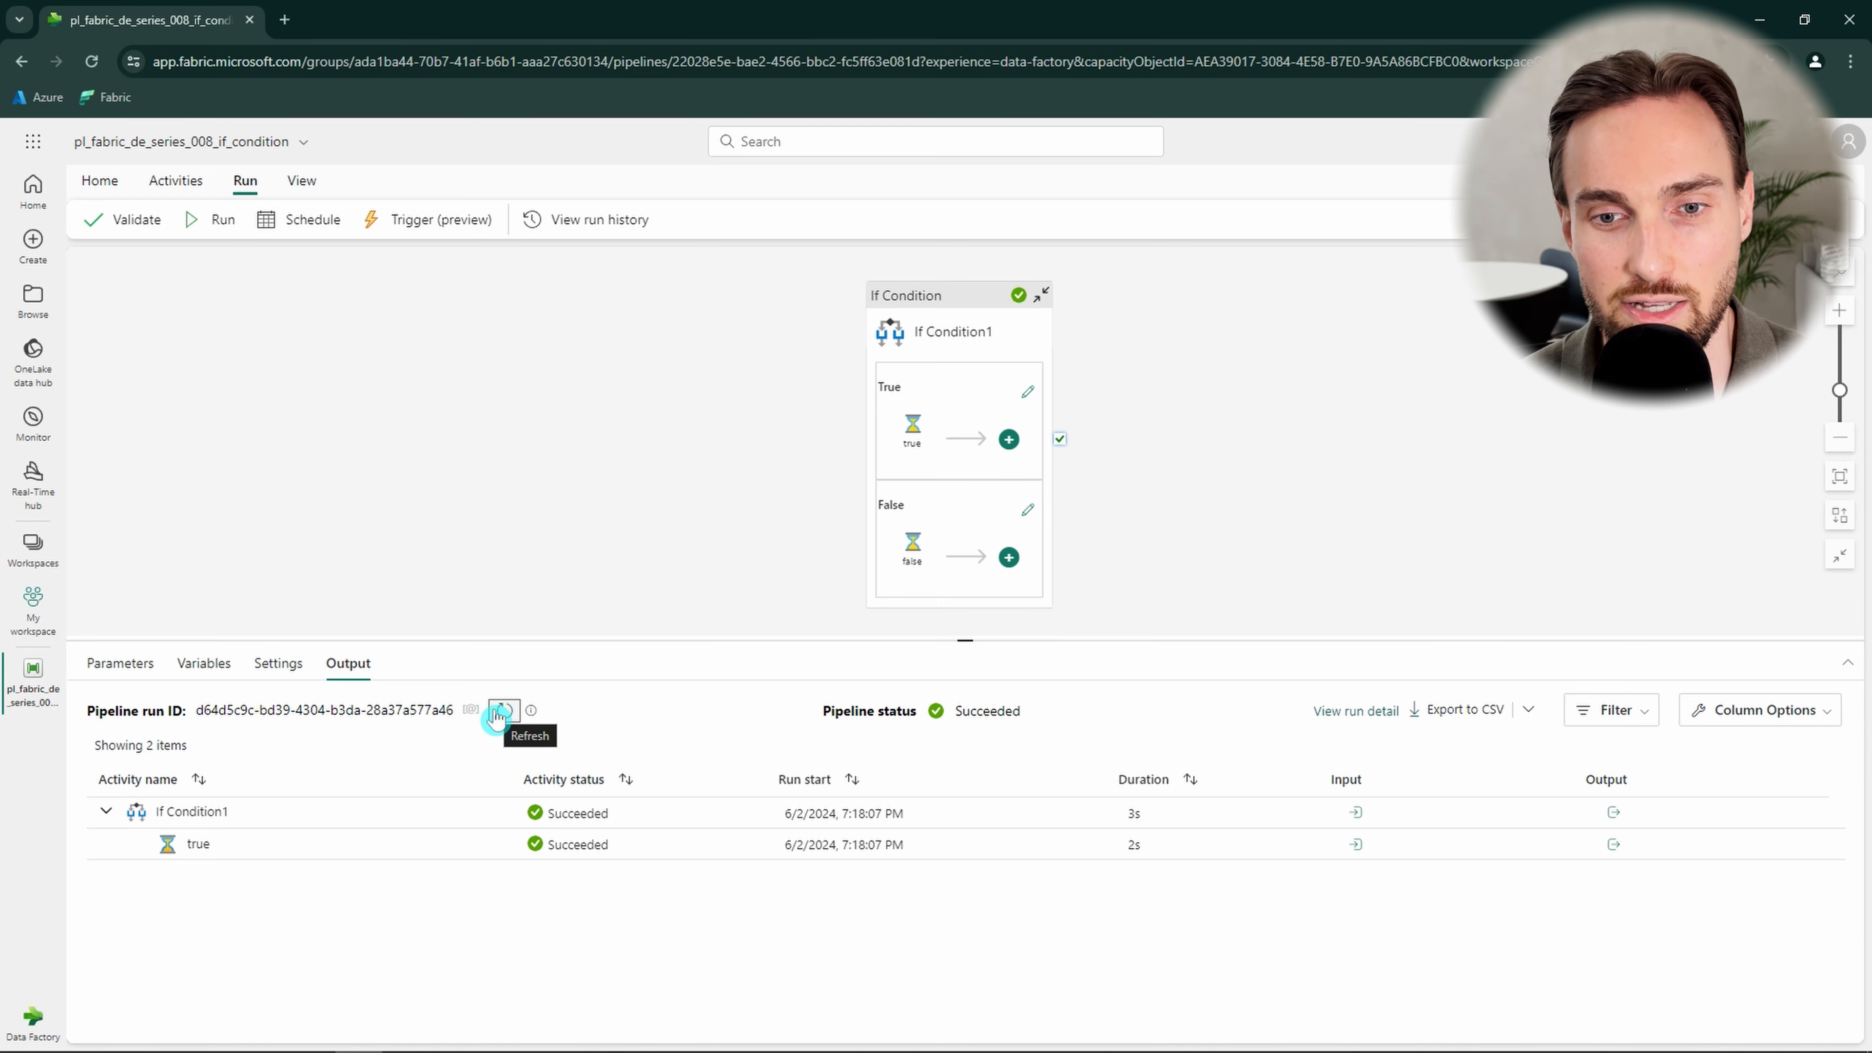
pyautogui.doubleClick(230, 845)
pyautogui.click(374, 896)
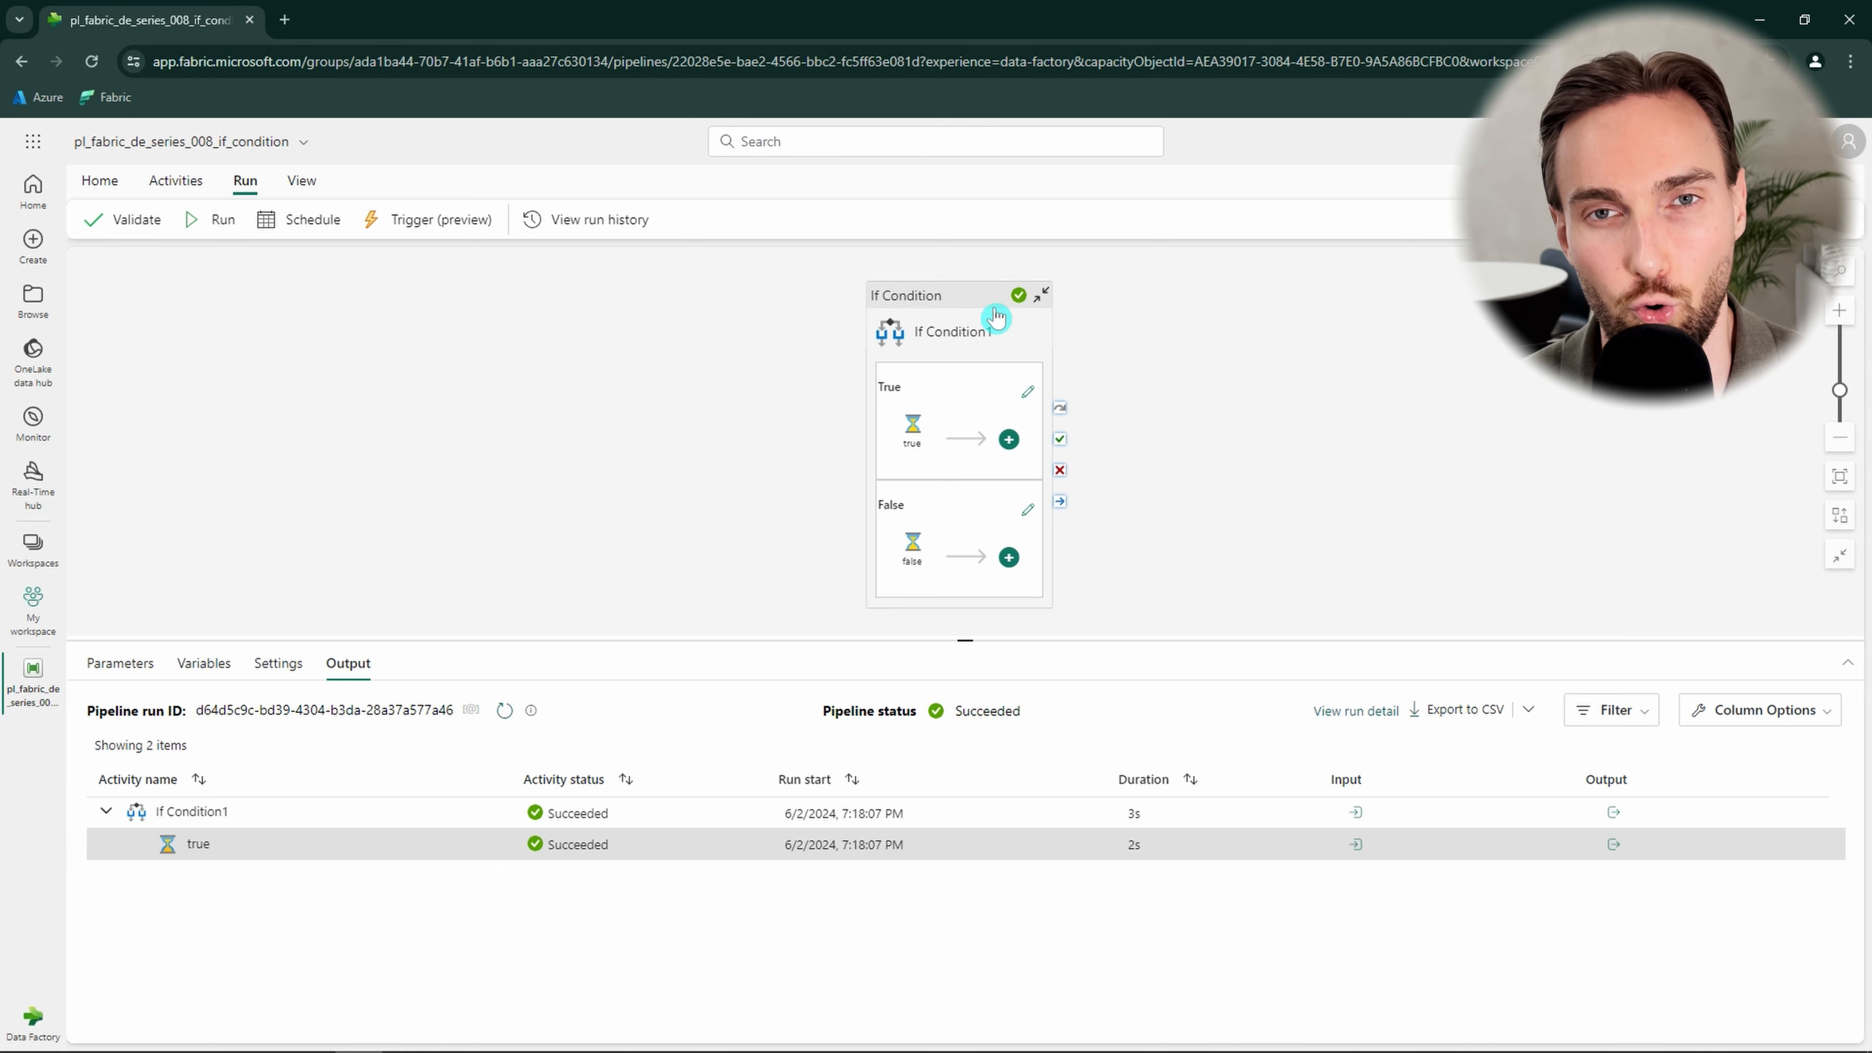
pyautogui.click(953, 331)
pyautogui.click(442, 723)
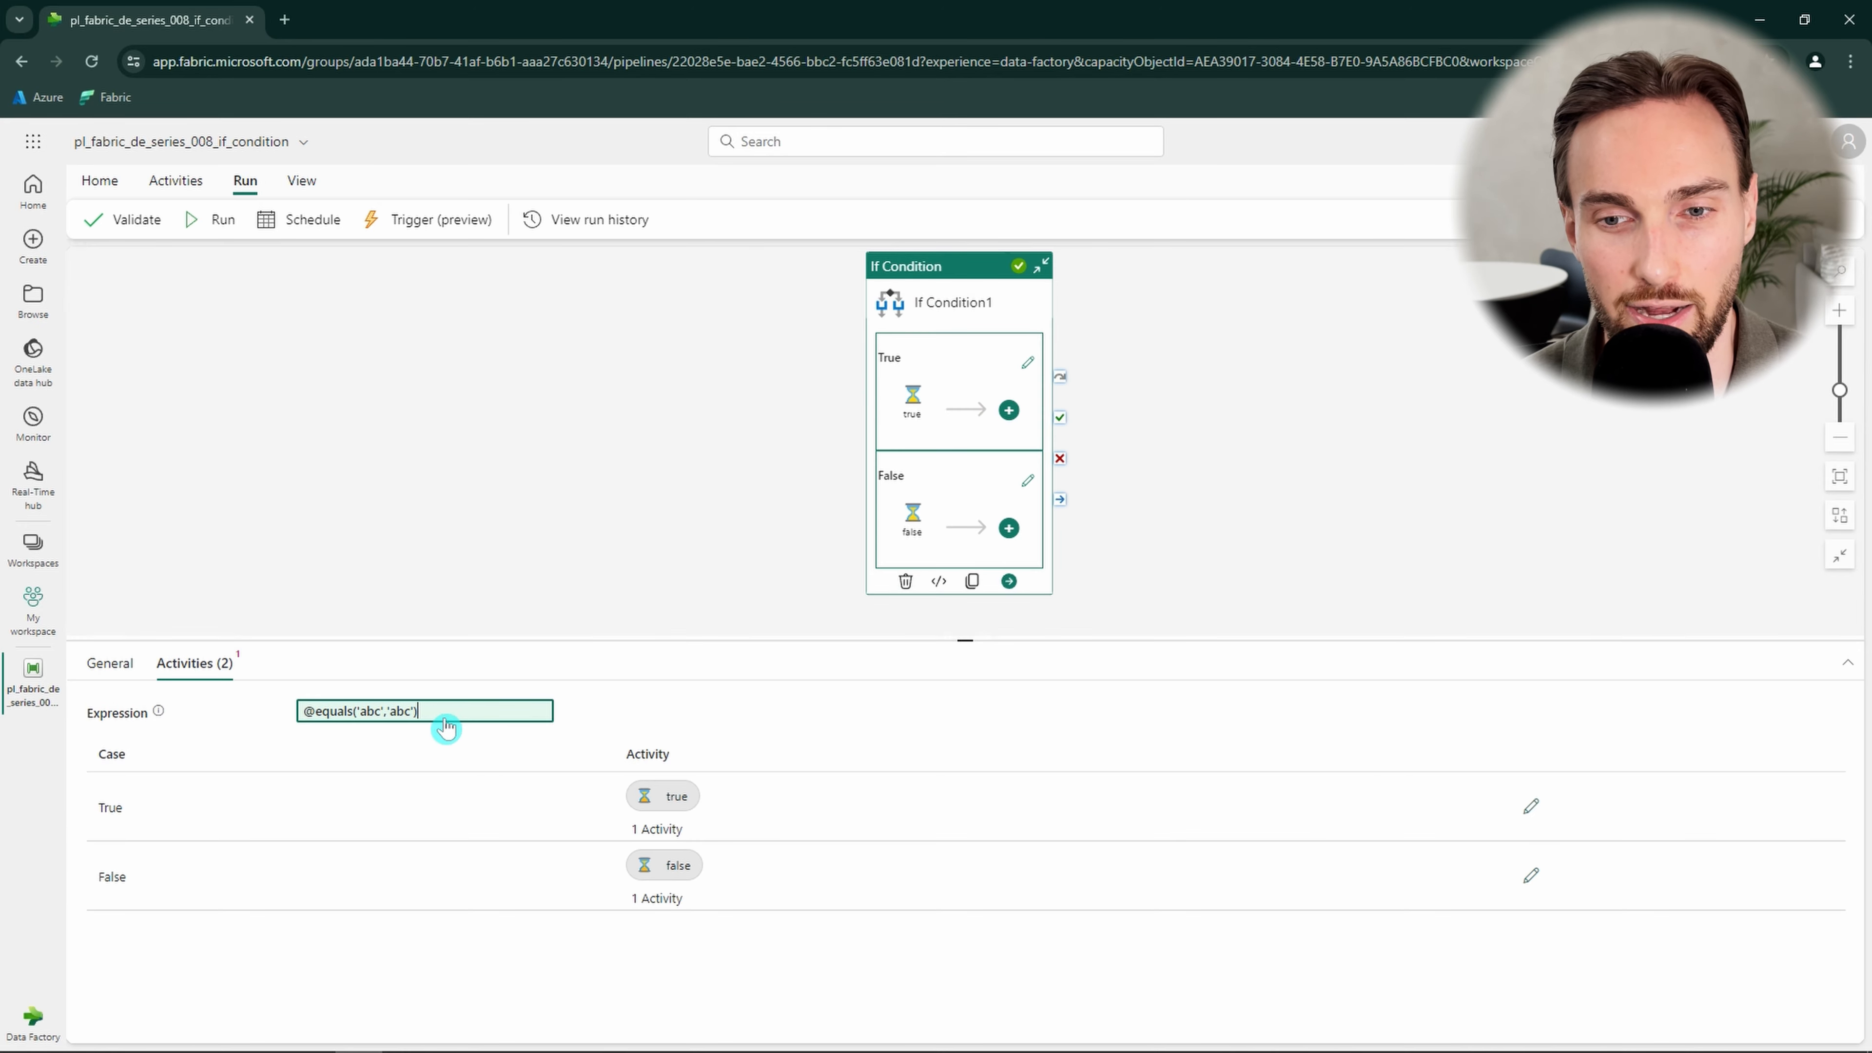
pyautogui.moveTo(1435, 246); pyautogui.dragTo(1279, 235)
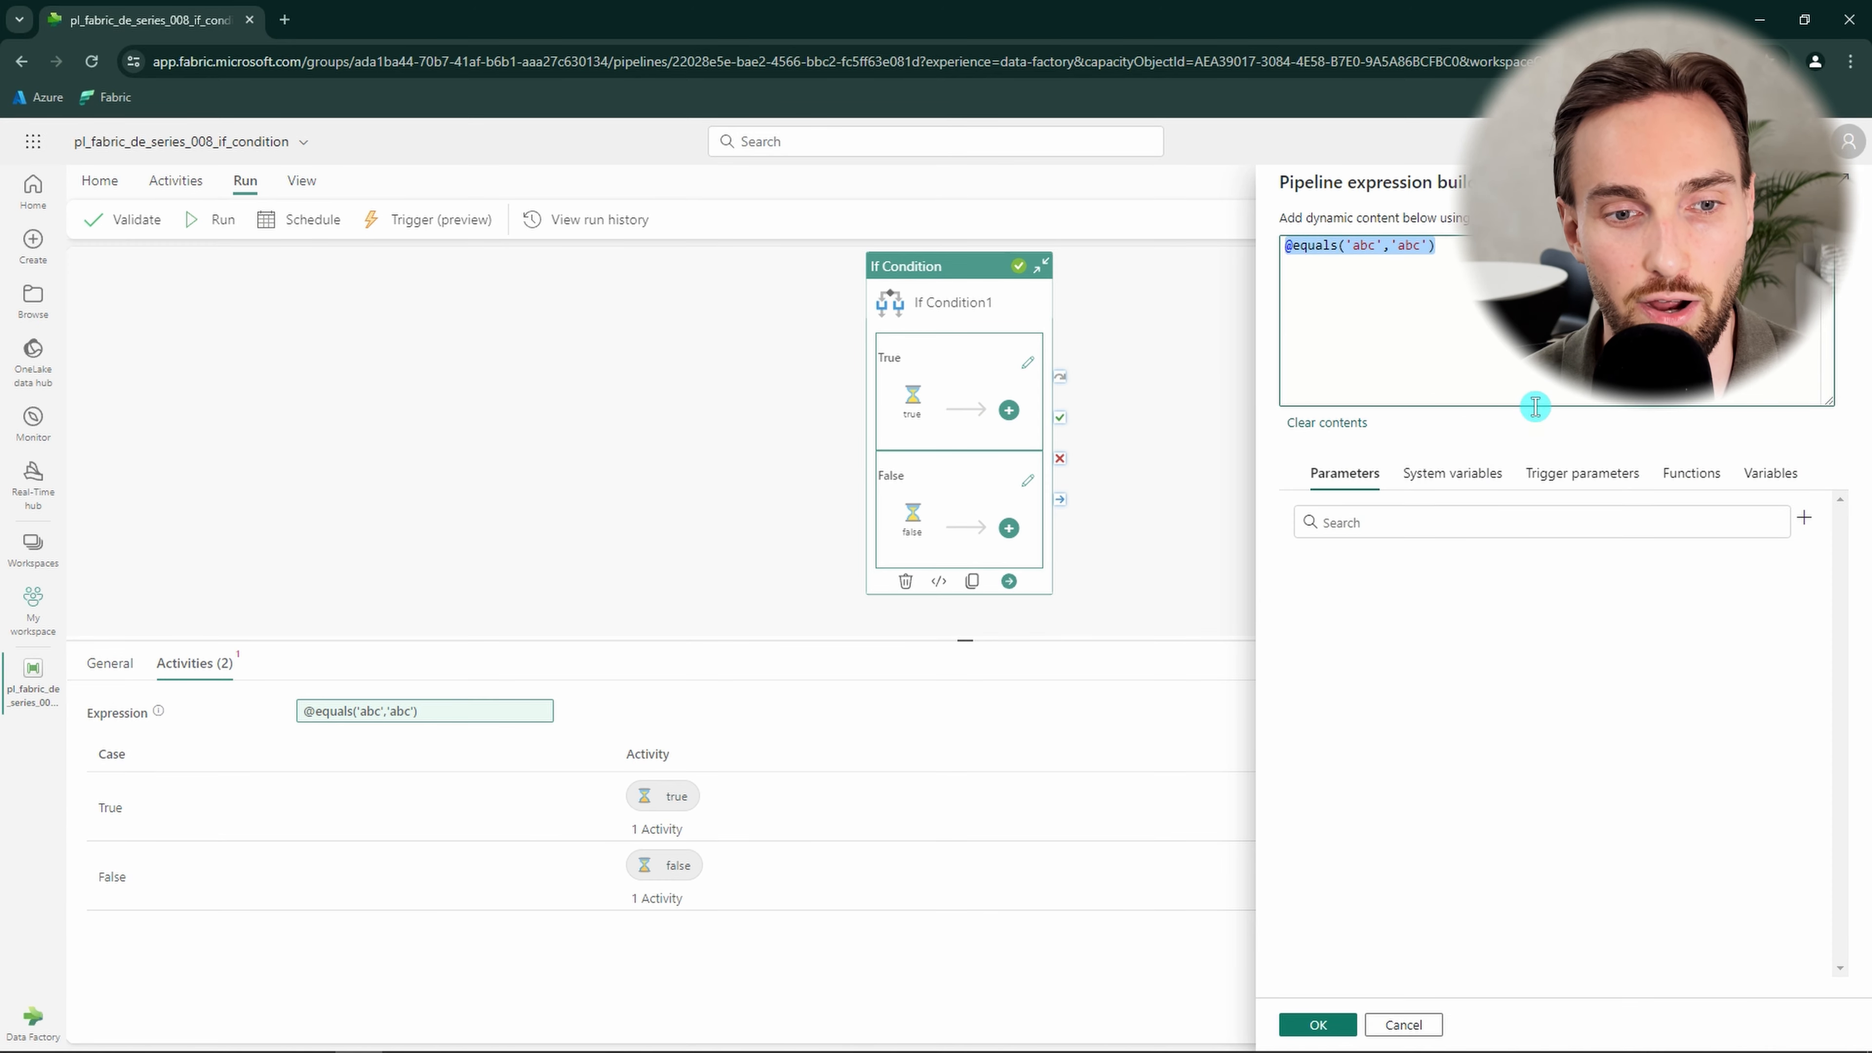
pyautogui.press('BackSpace')
pyautogui.click(1695, 499)
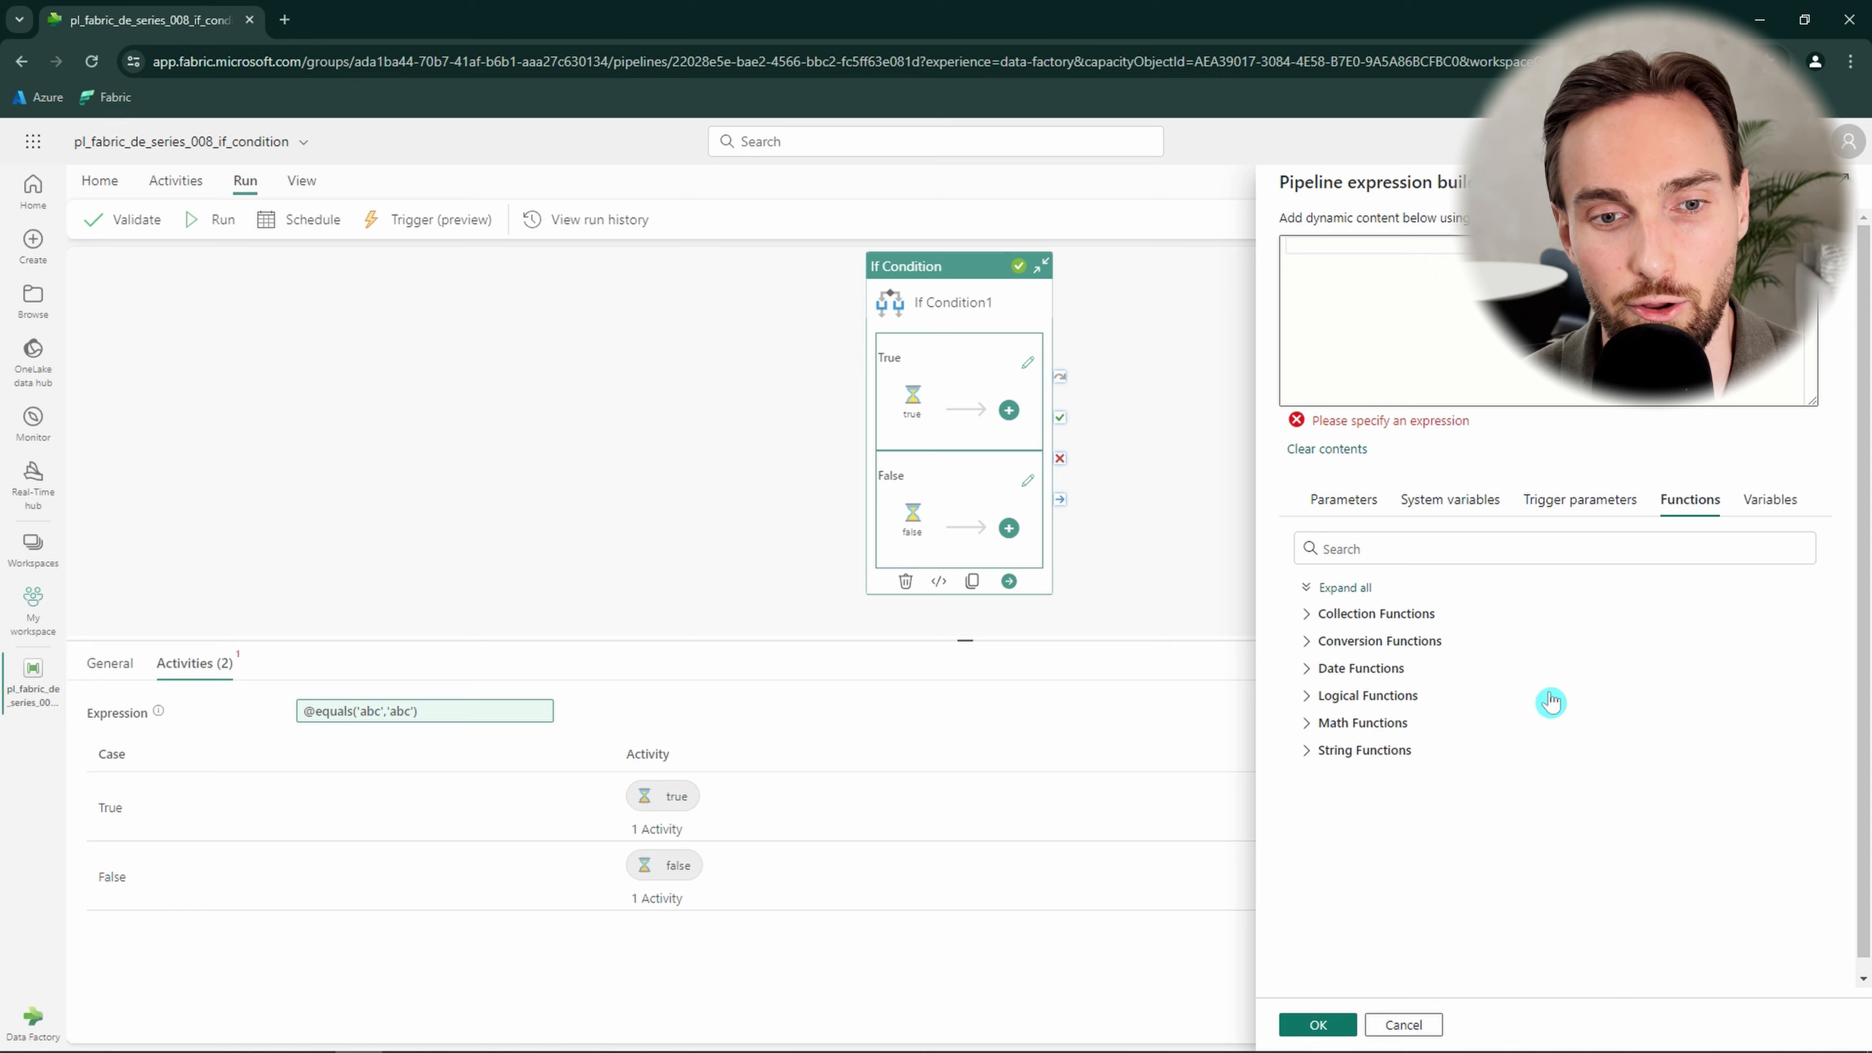
pyautogui.click(1310, 696)
pyautogui.scroll(-3, 1415, 720)
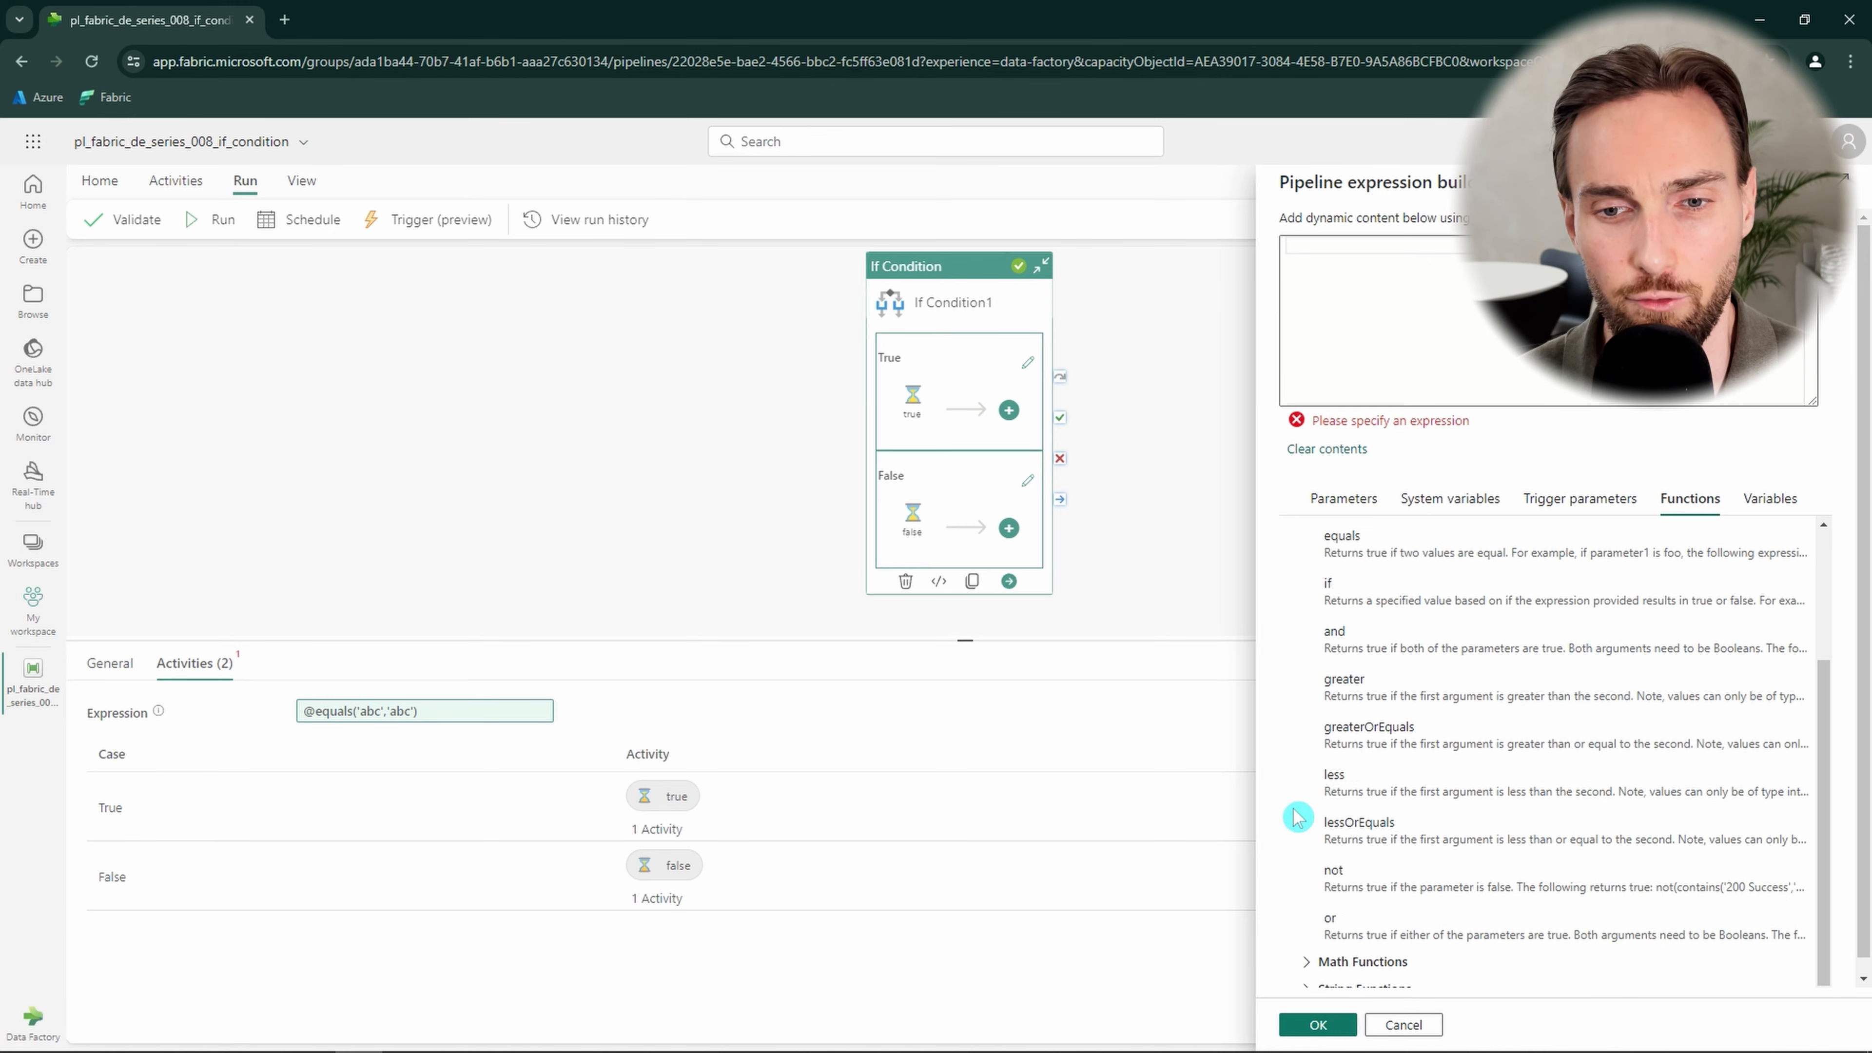
pyautogui.click(1376, 795)
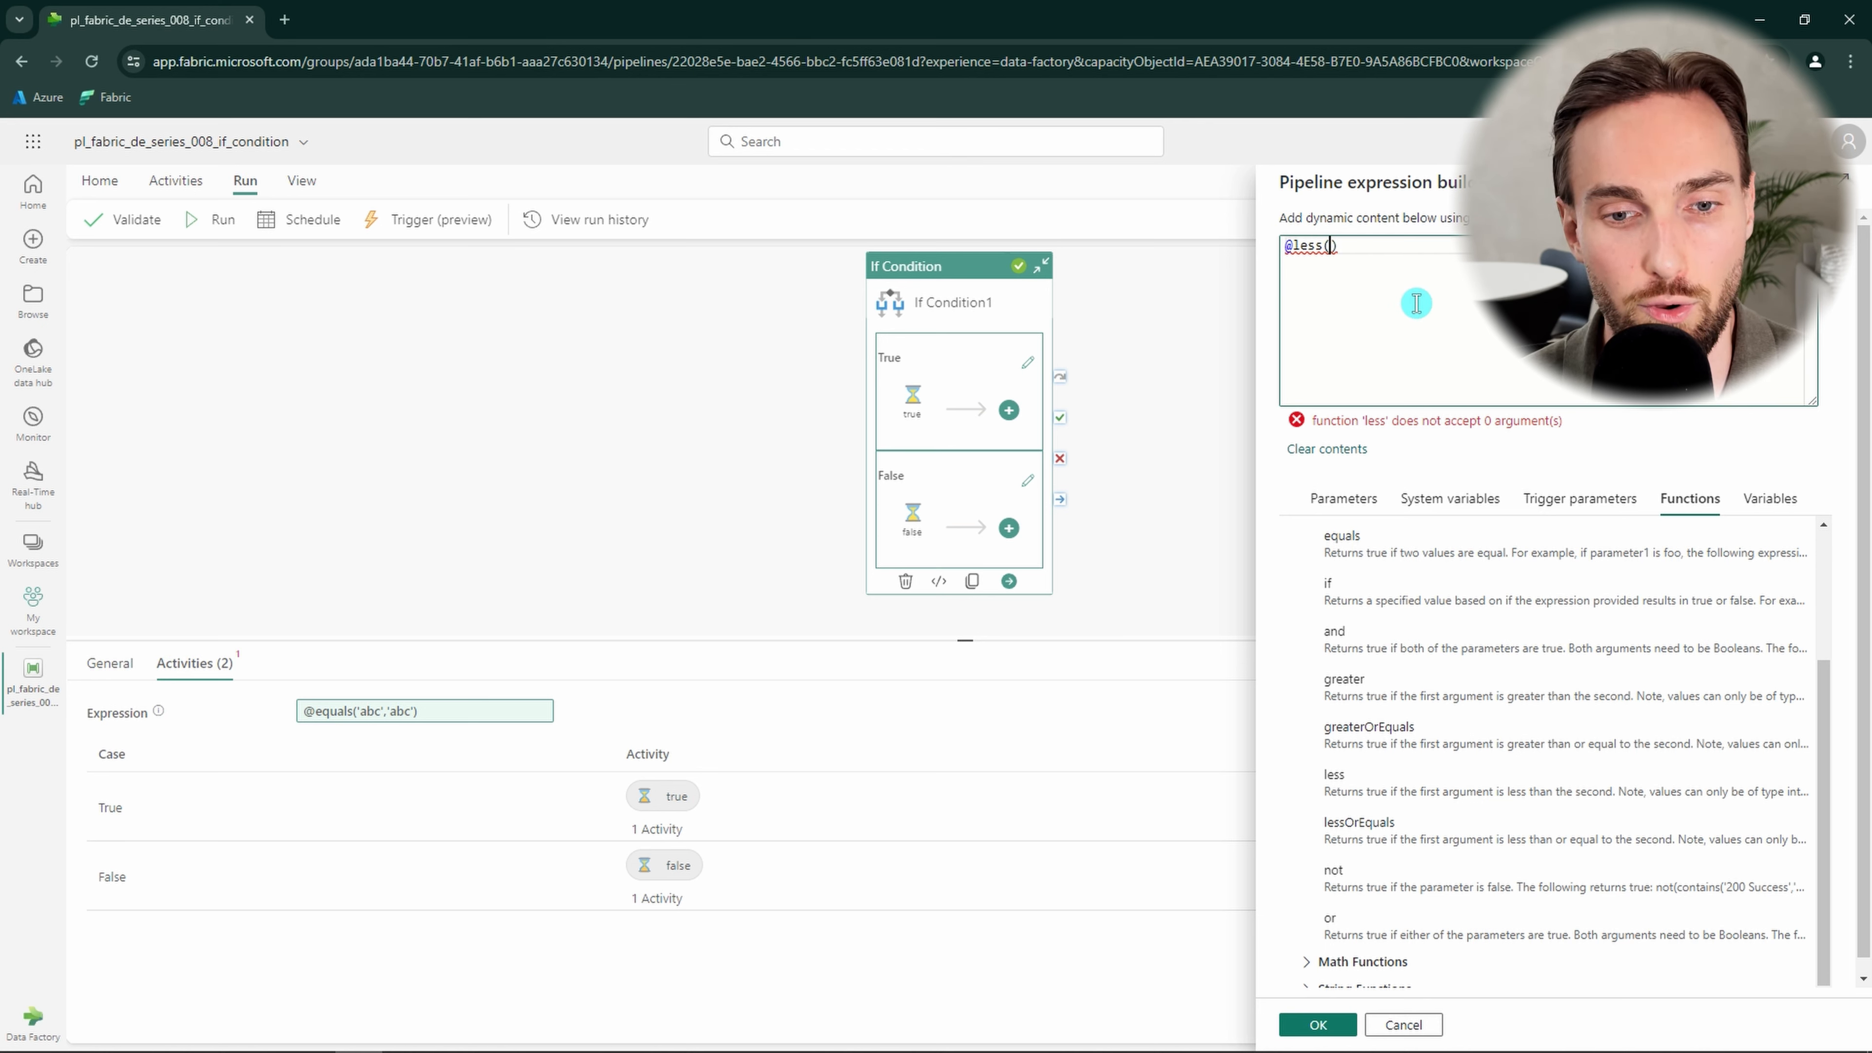
pyautogui.write('2,1')
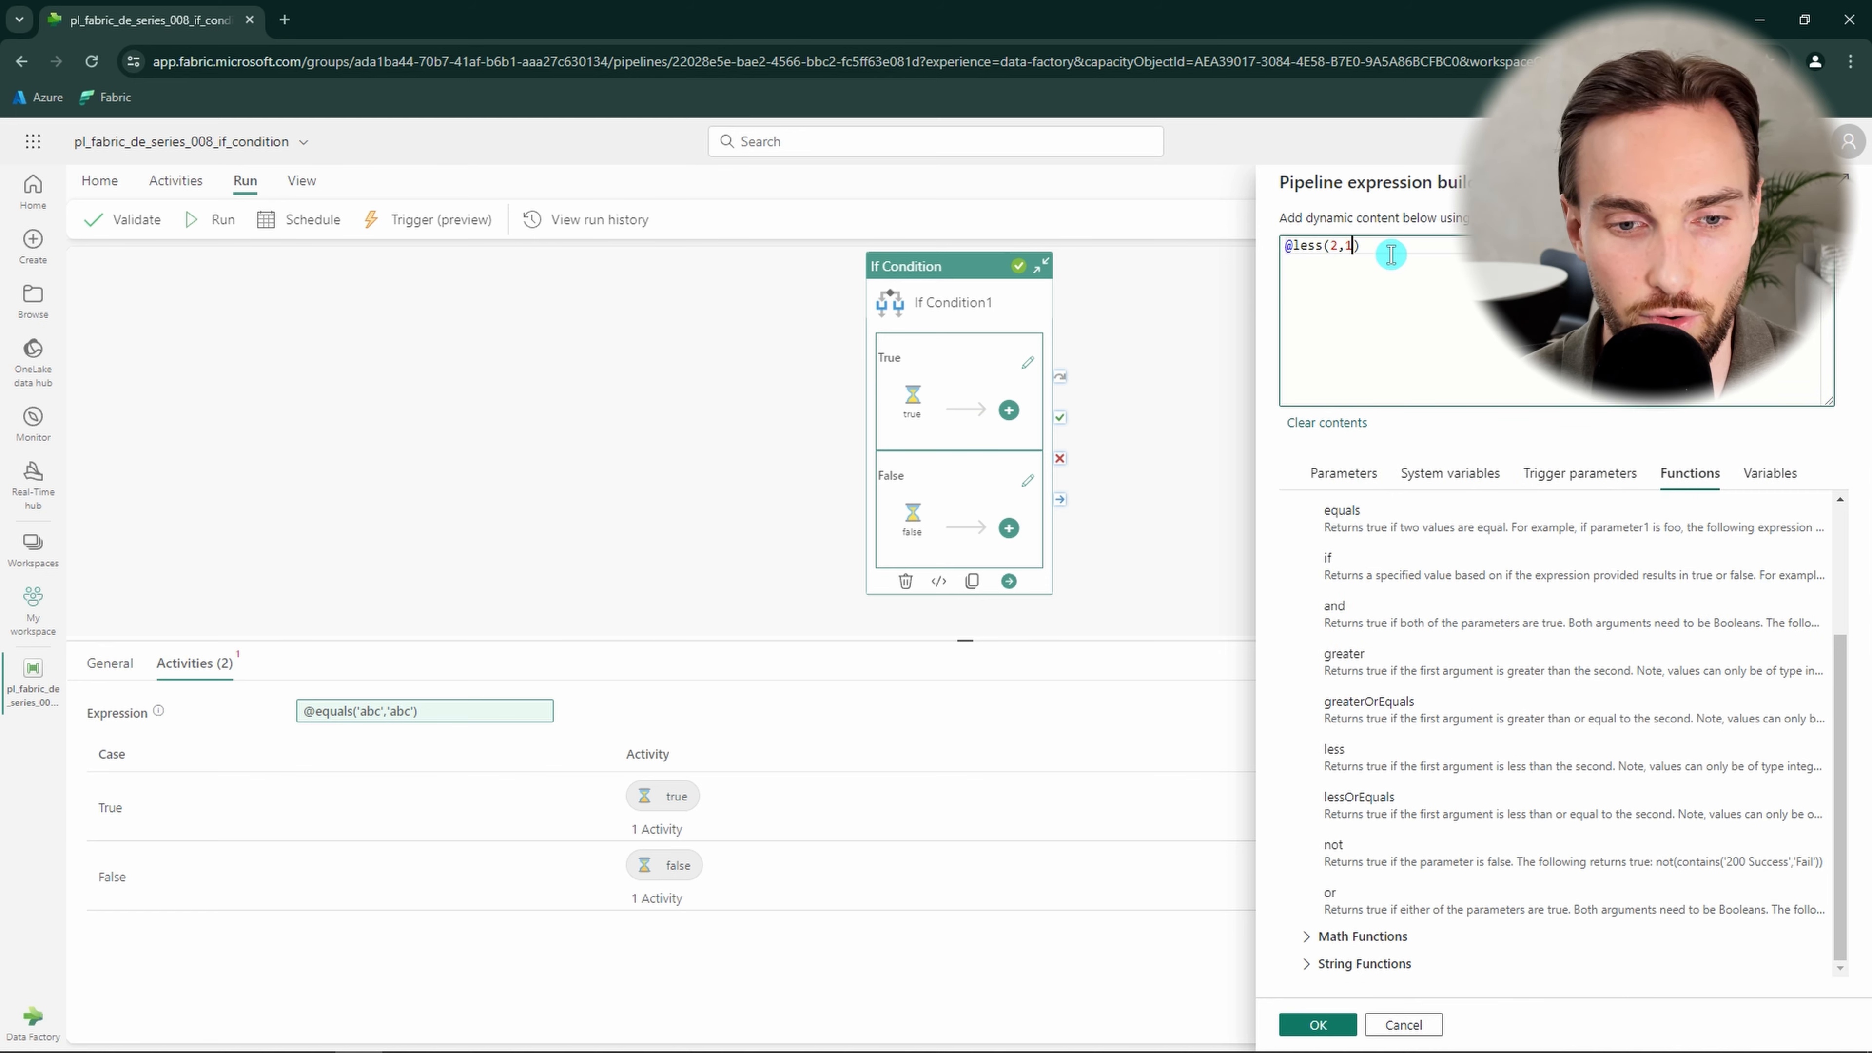
pyautogui.click(1318, 1024)
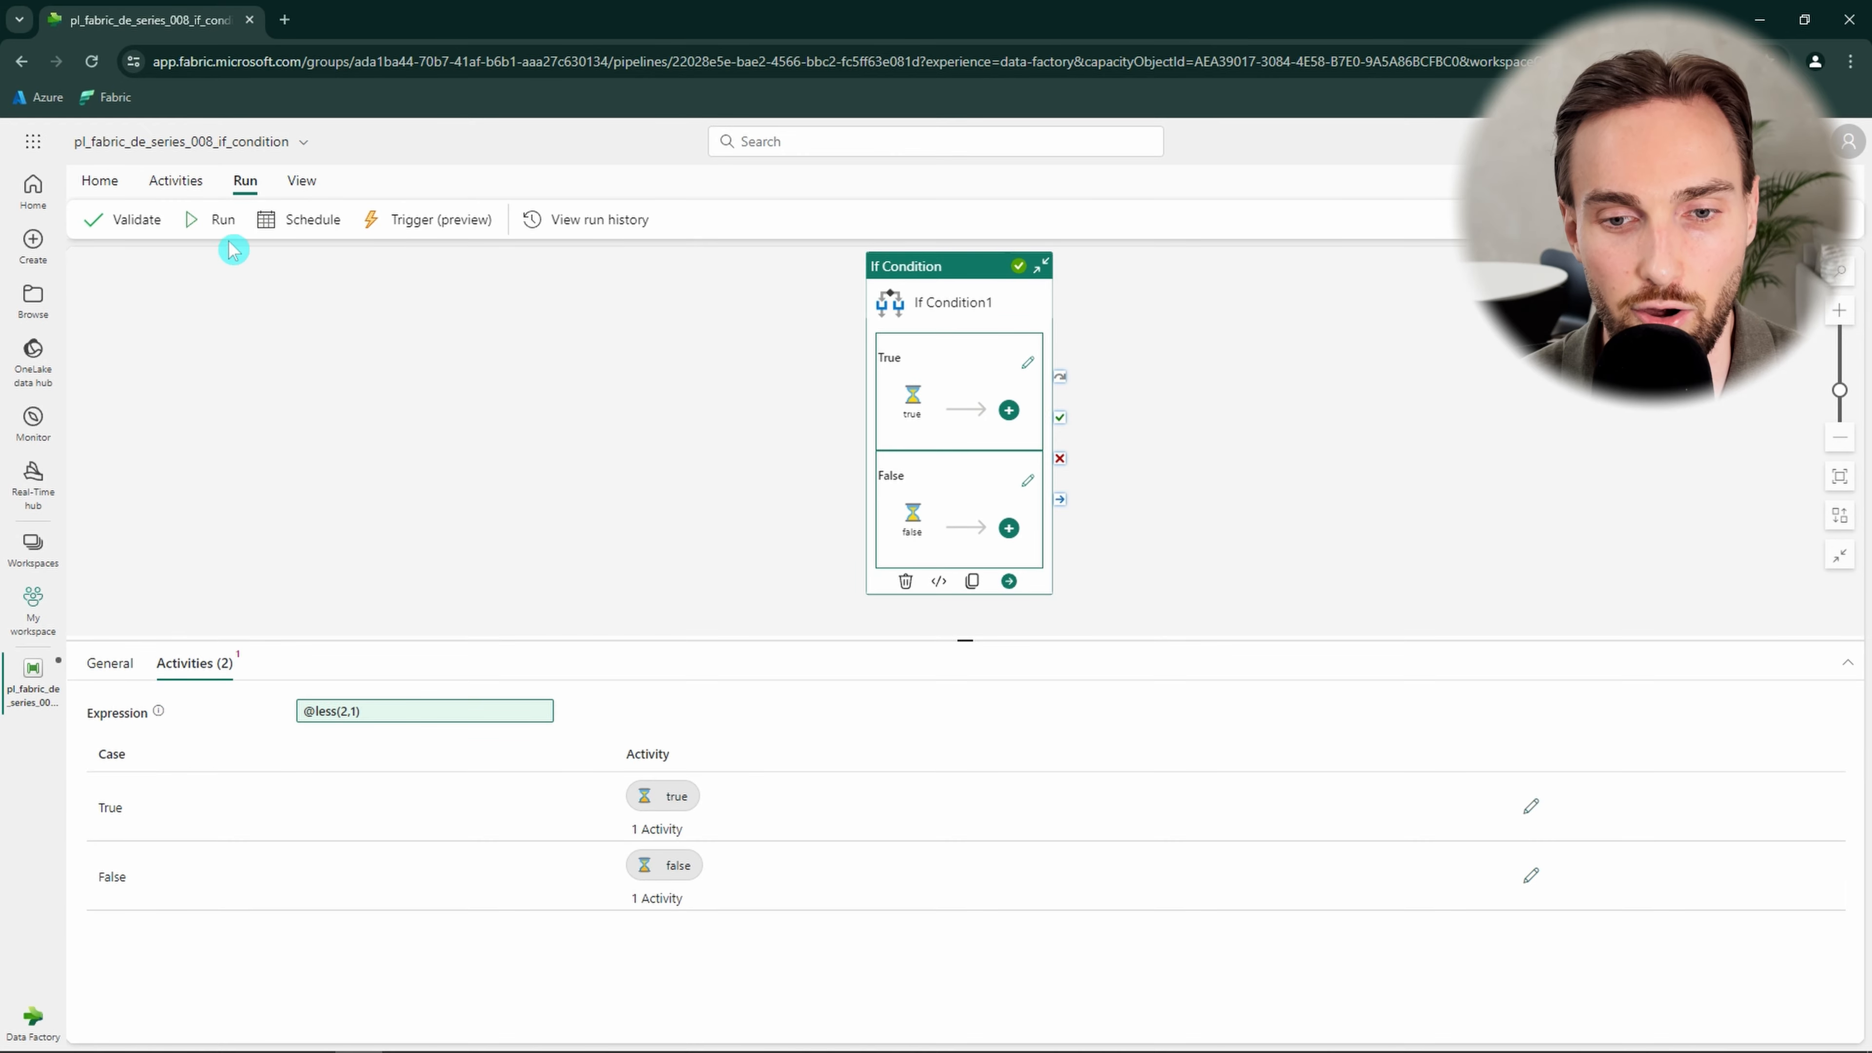
# Save and run the pipeline, then refresh the run output.
pyautogui.click(225, 225)
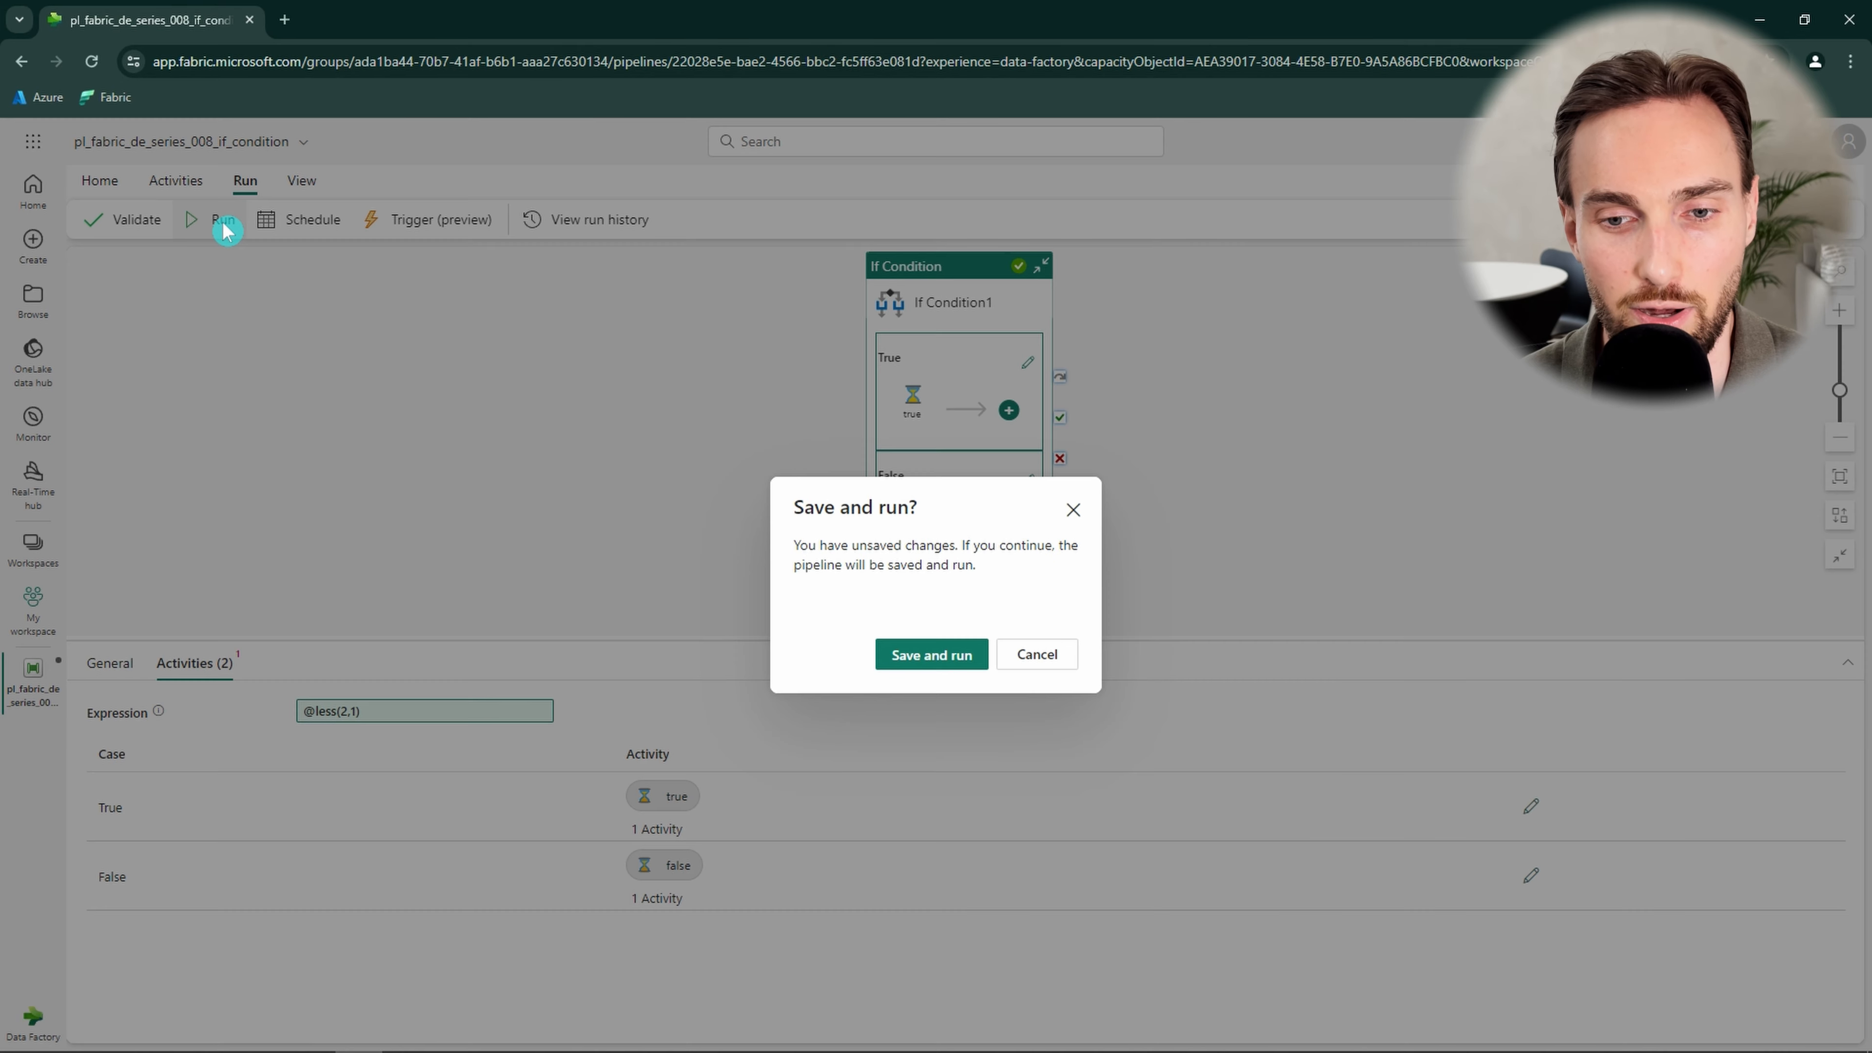
pyautogui.click(926, 656)
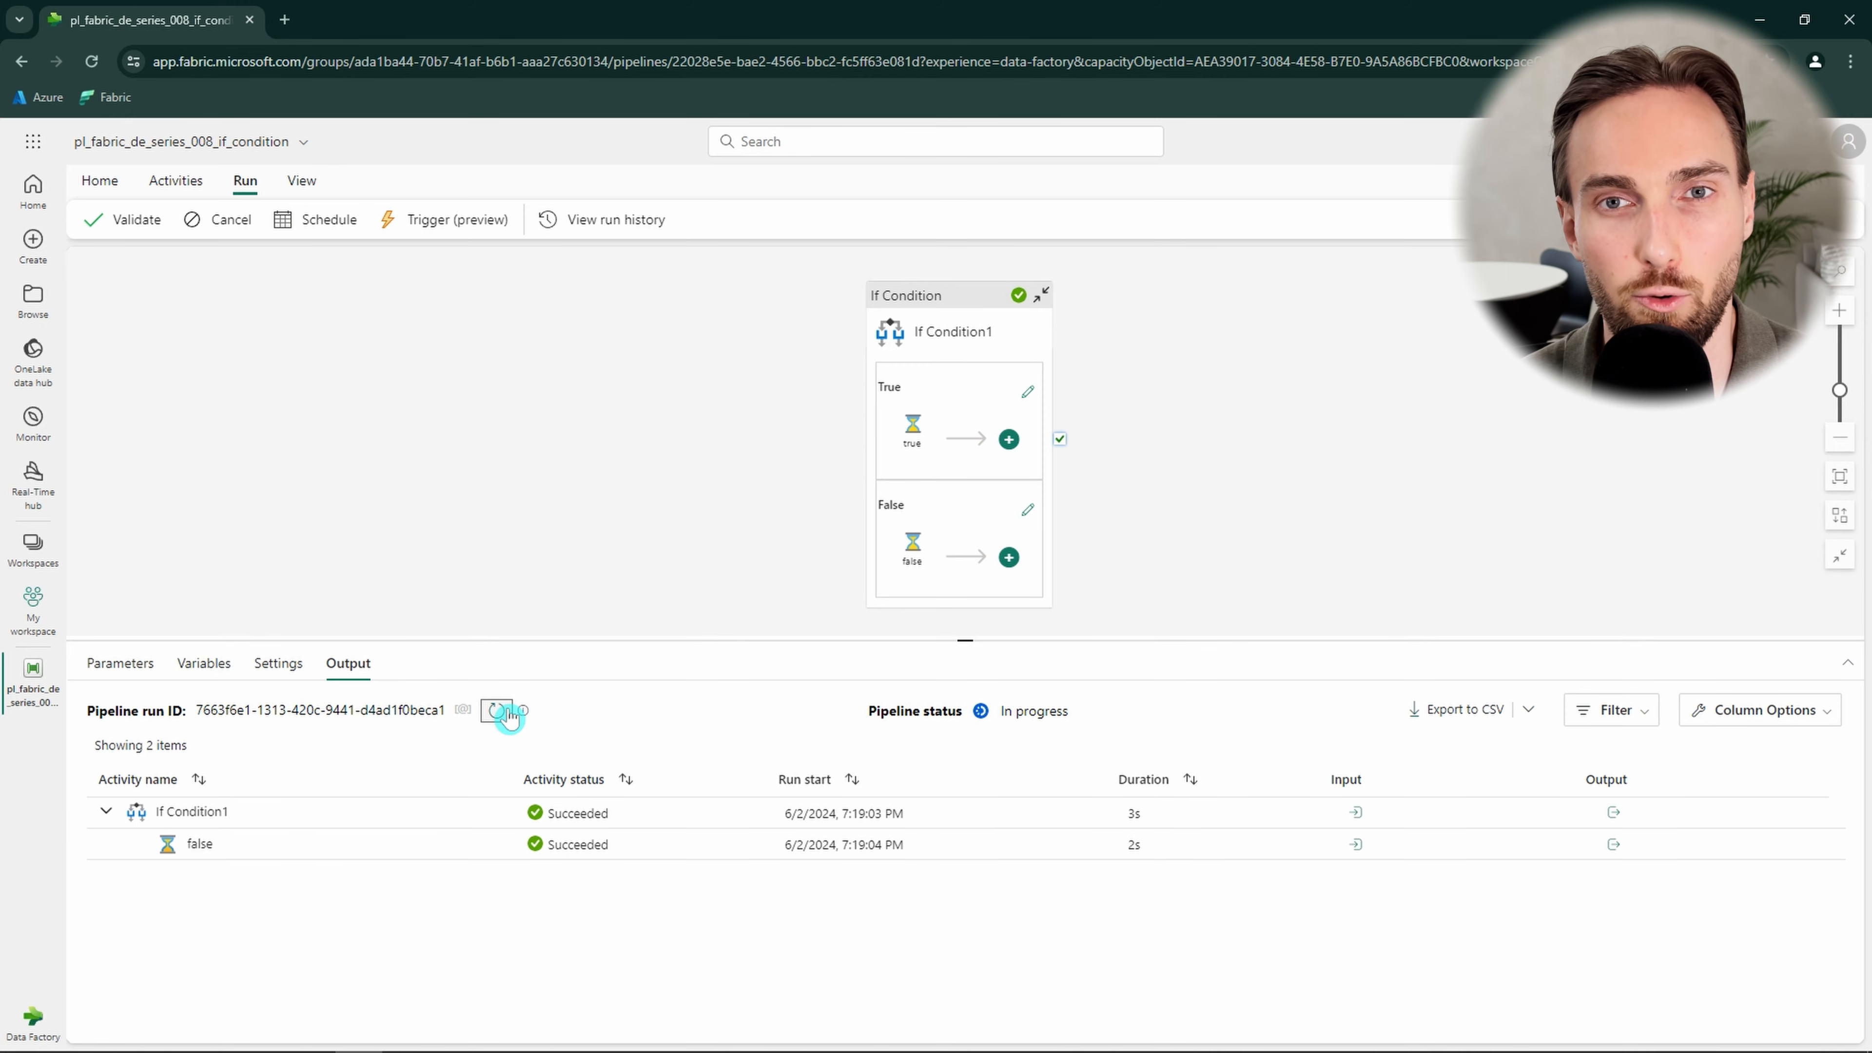
pyautogui.click(501, 716)
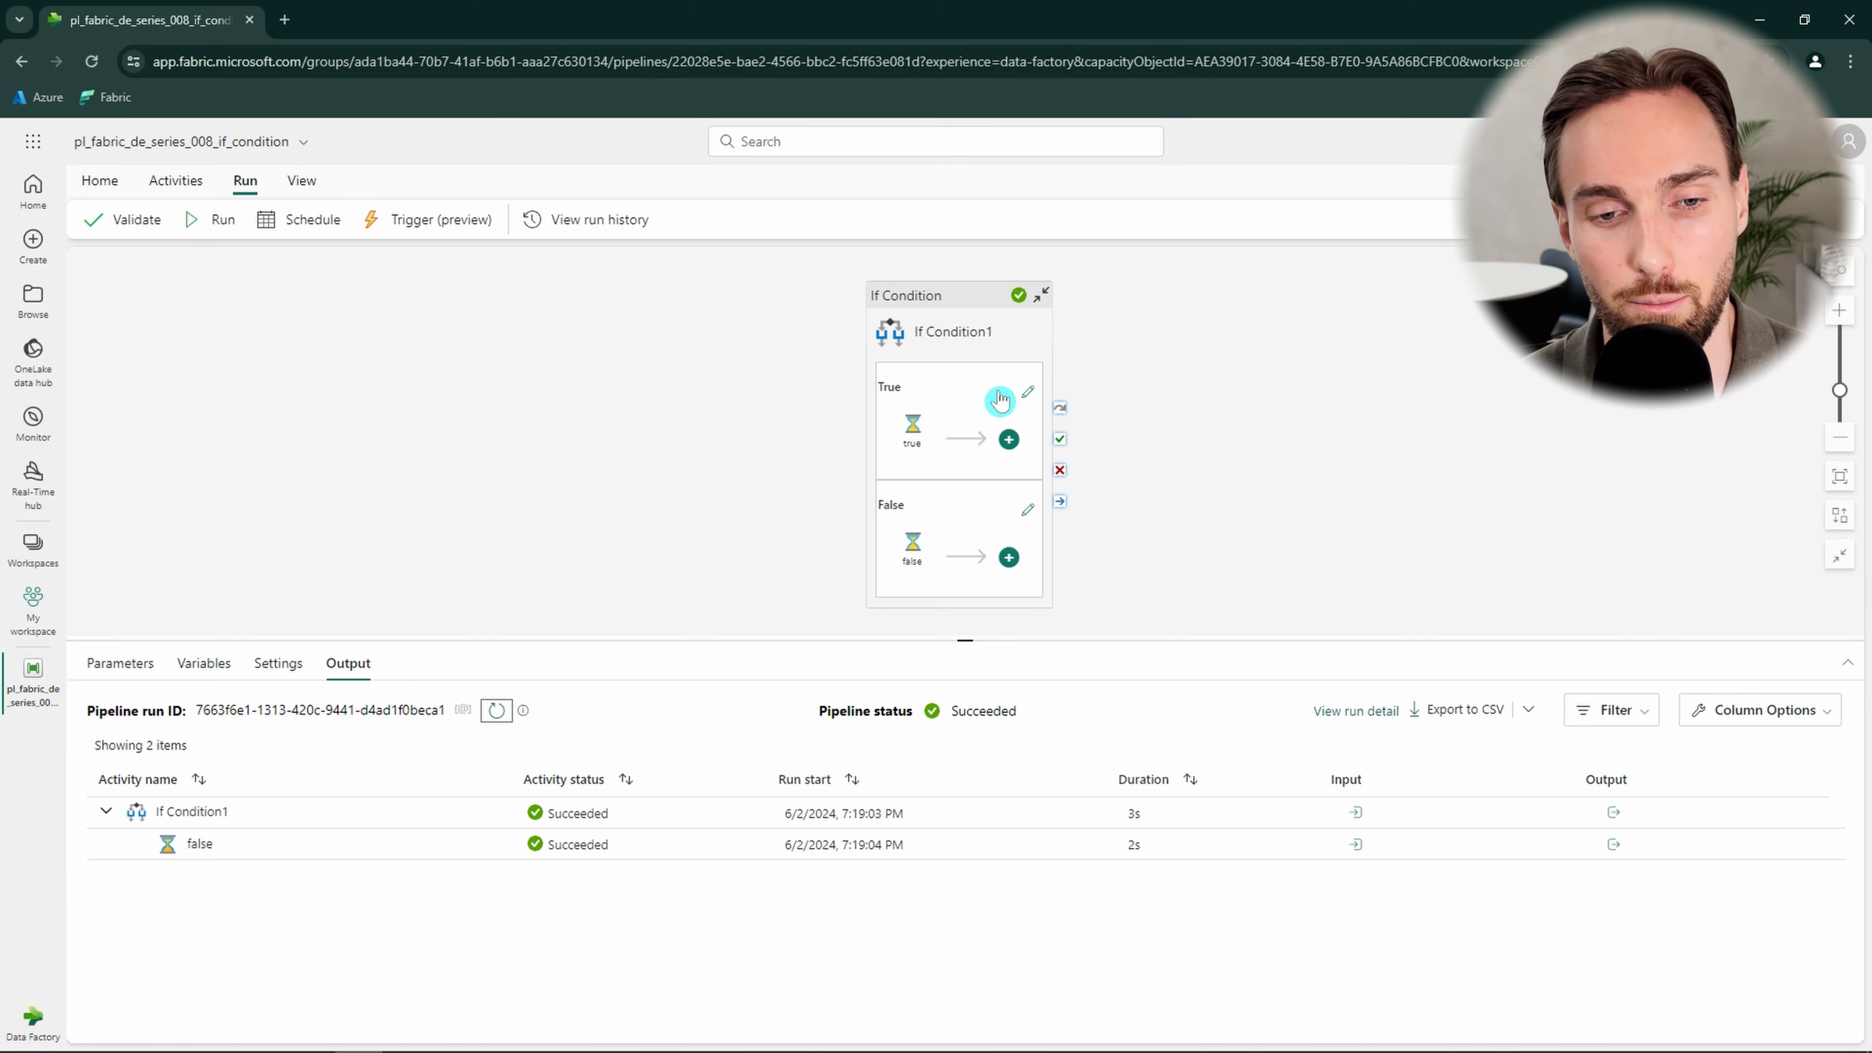
# Open the True branch canvas and check which control-flow activities can be added inside it.
pyautogui.click(1027, 402)
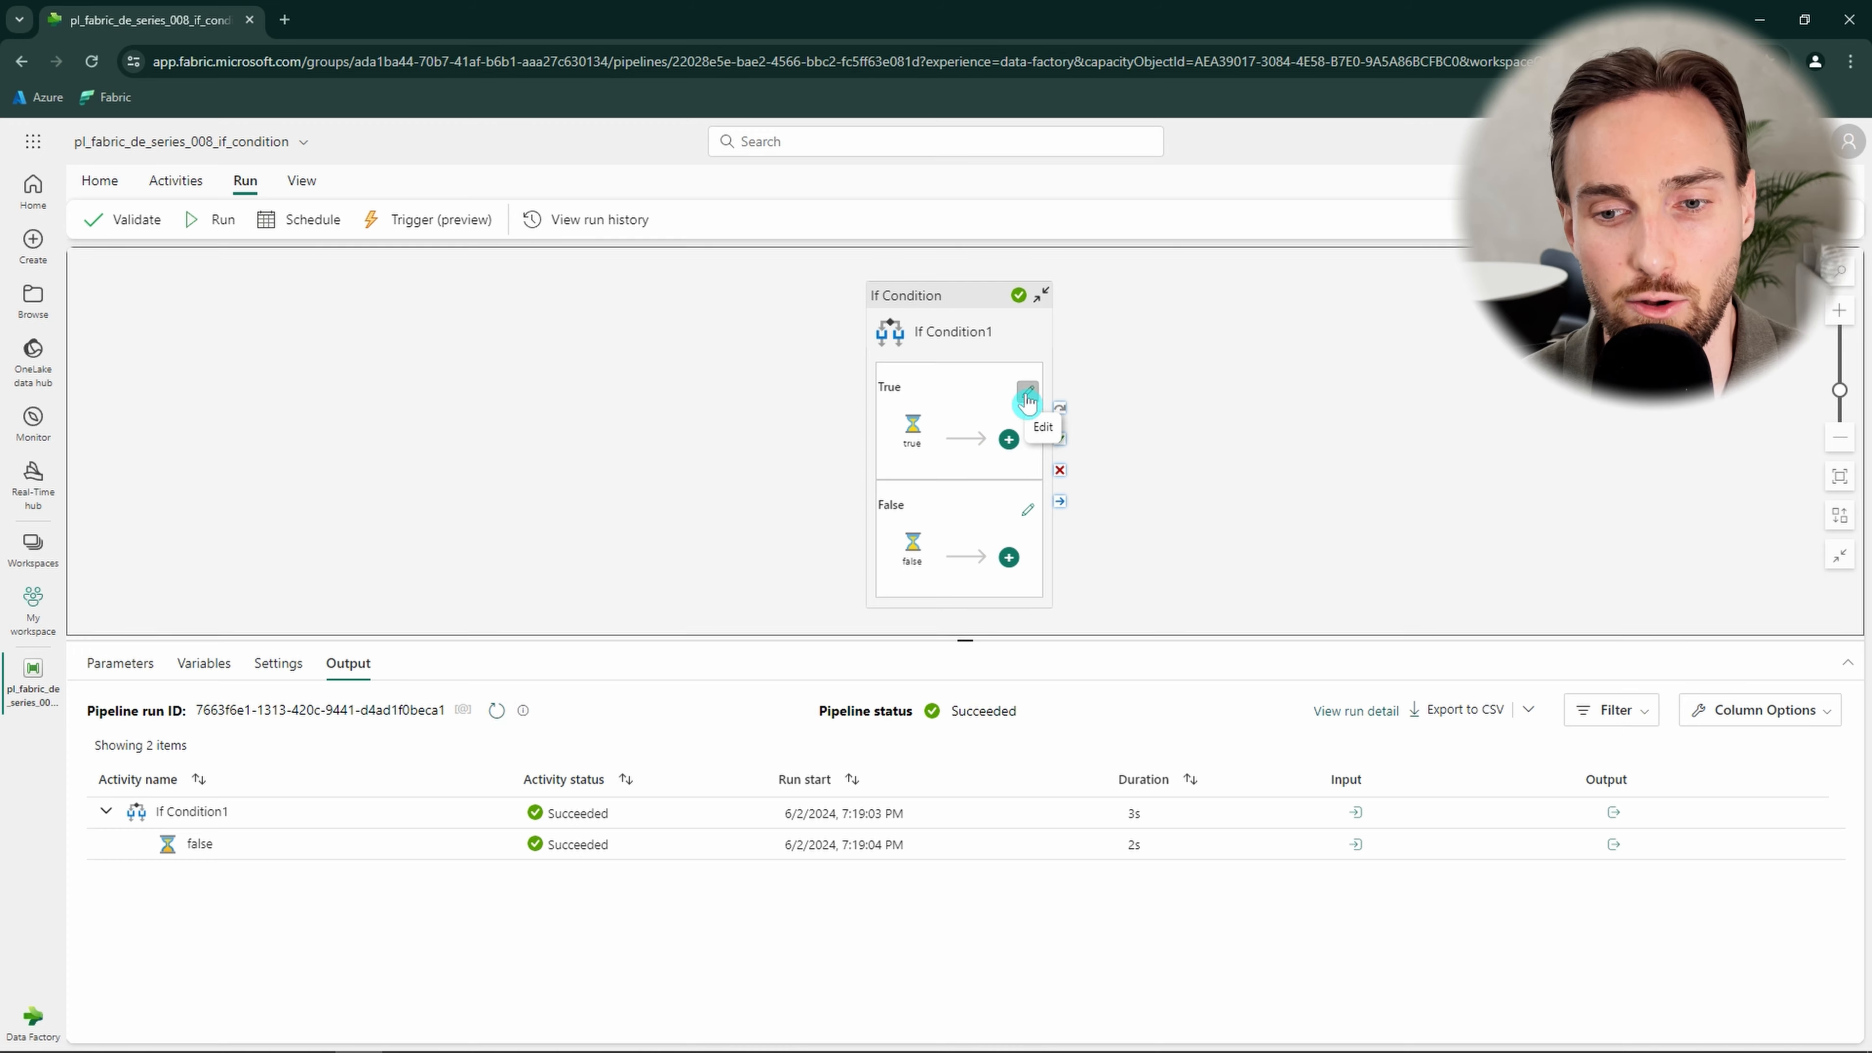
pyautogui.click(175, 181)
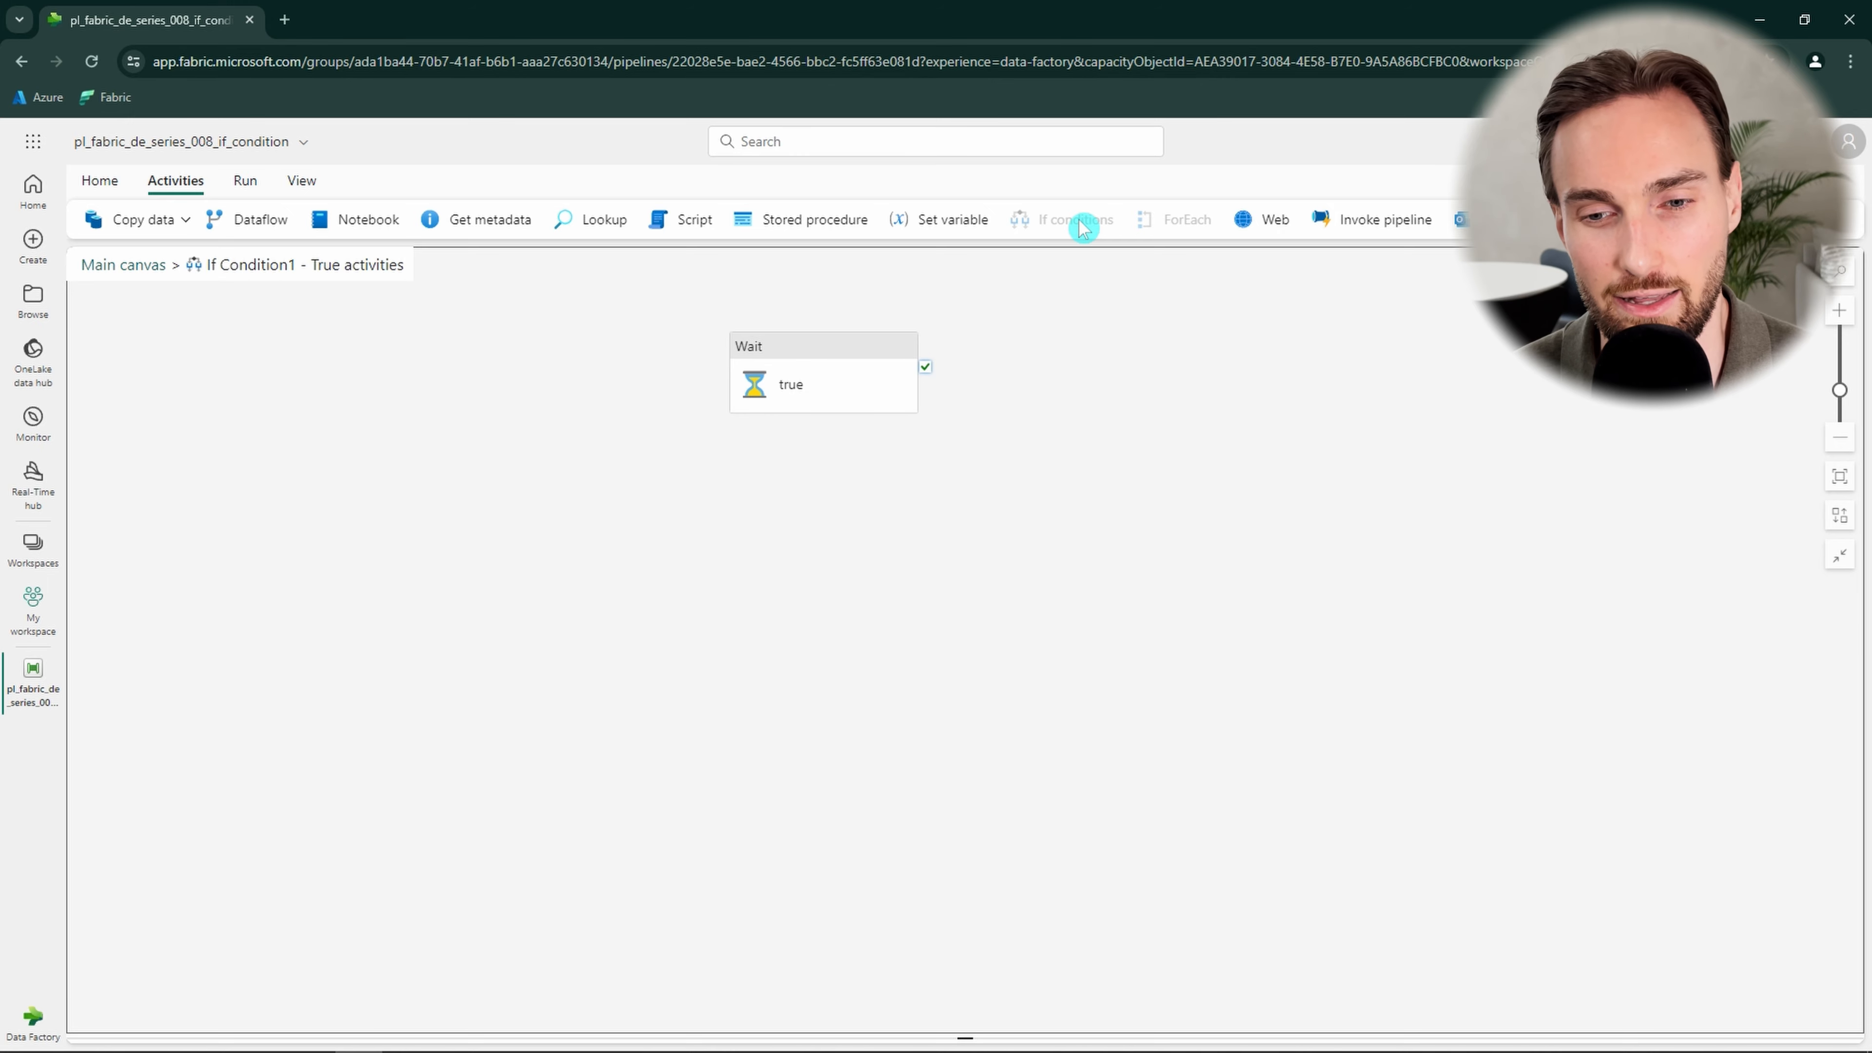
pyautogui.click(1095, 225)
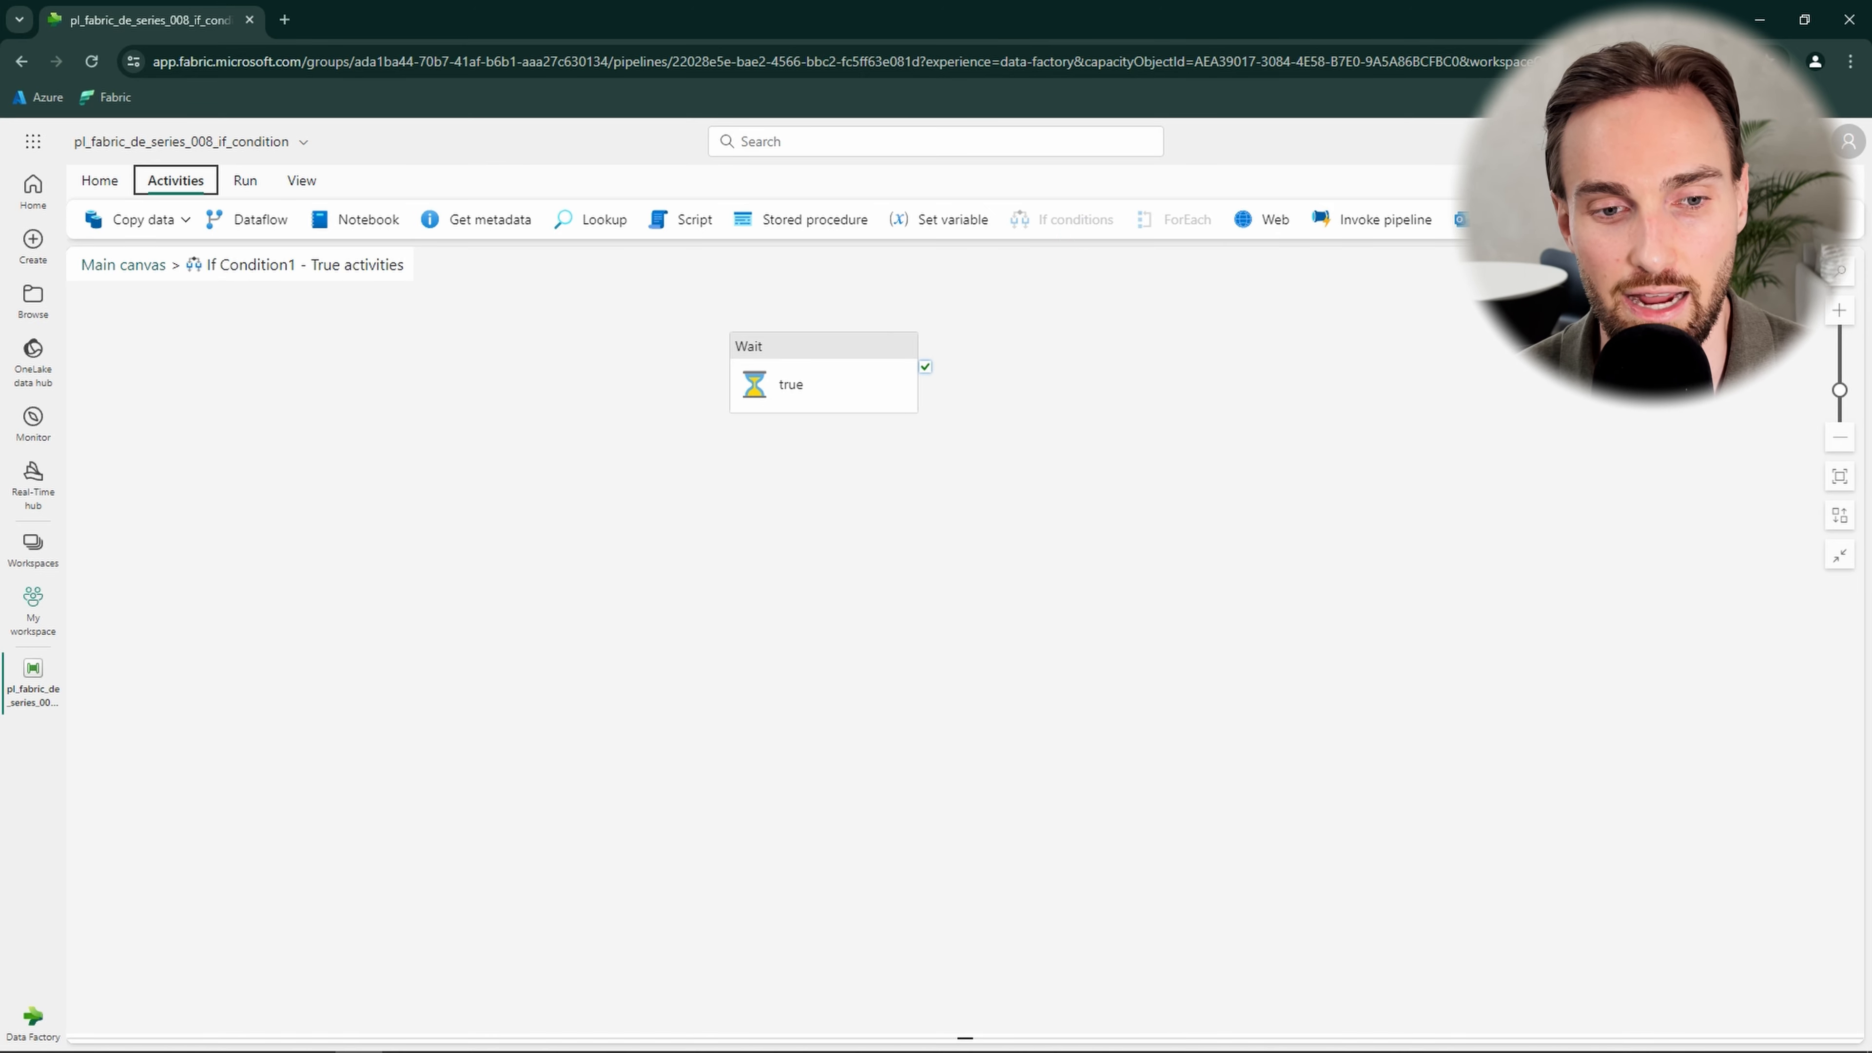
pyautogui.click(1625, 219)
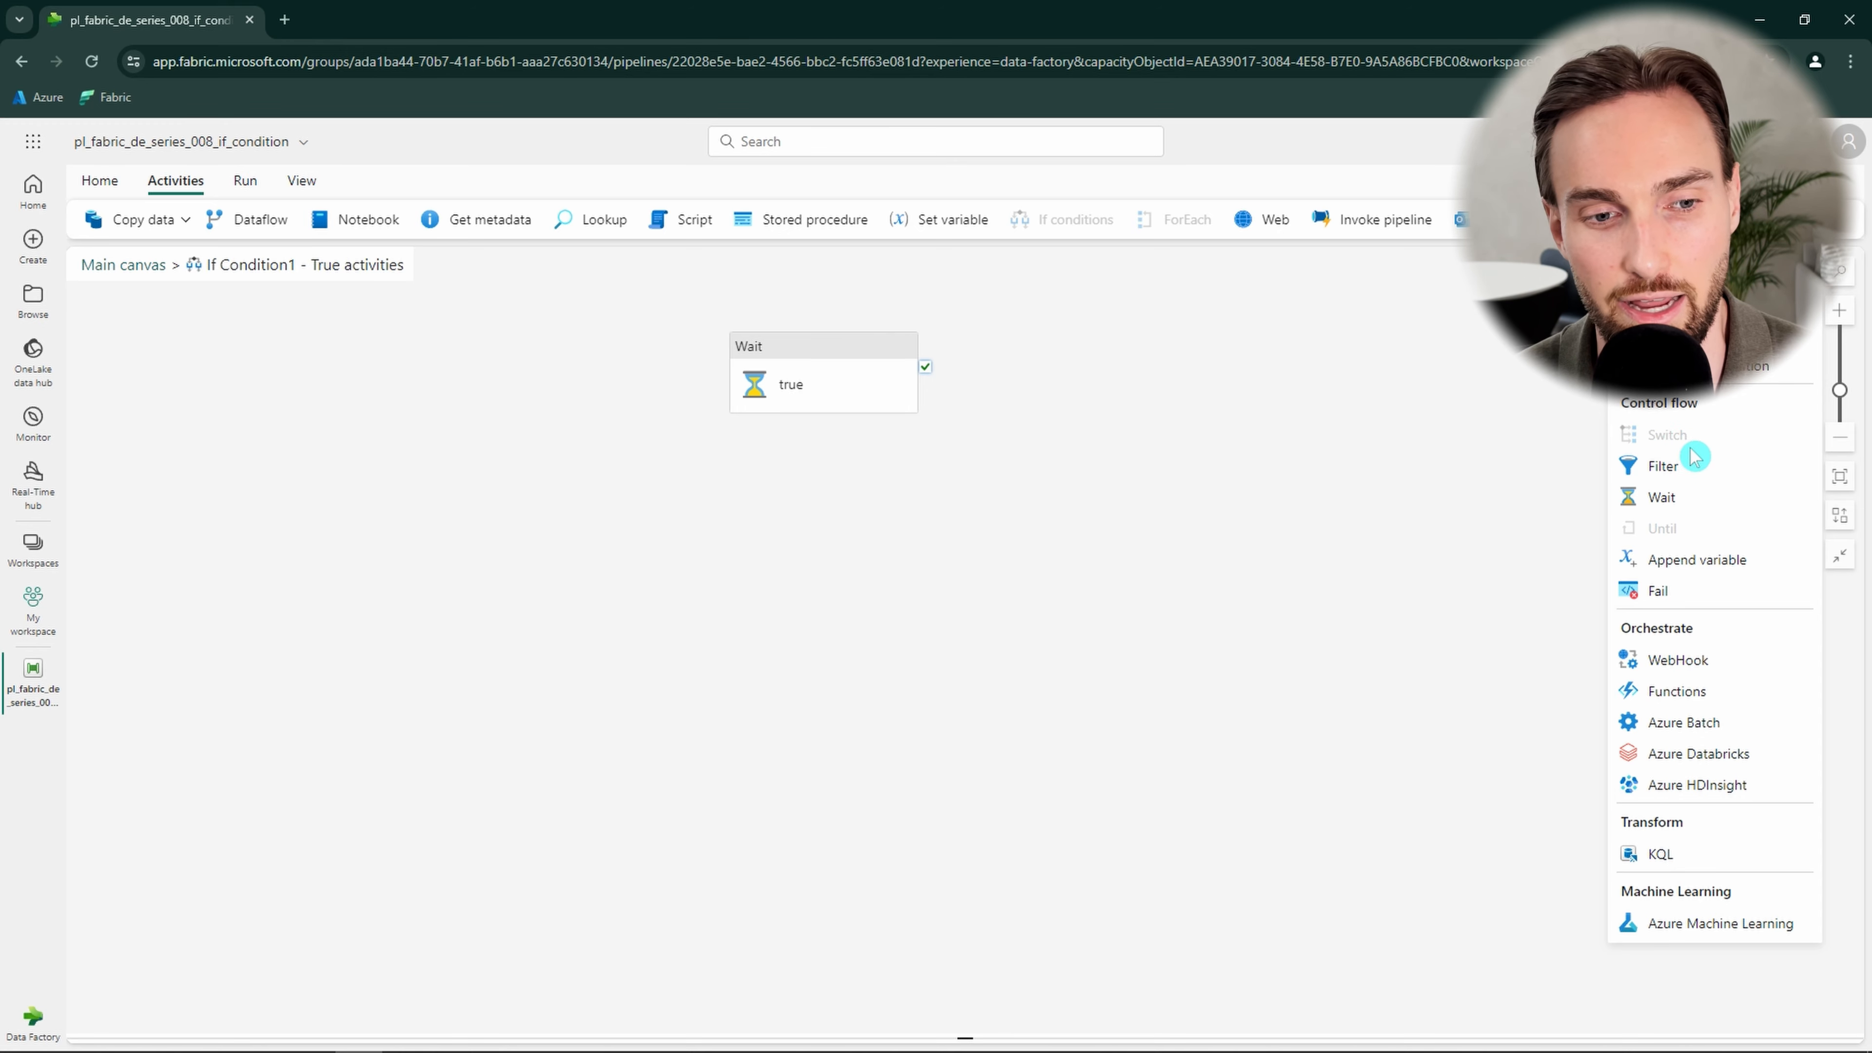
pyautogui.click(1346, 395)
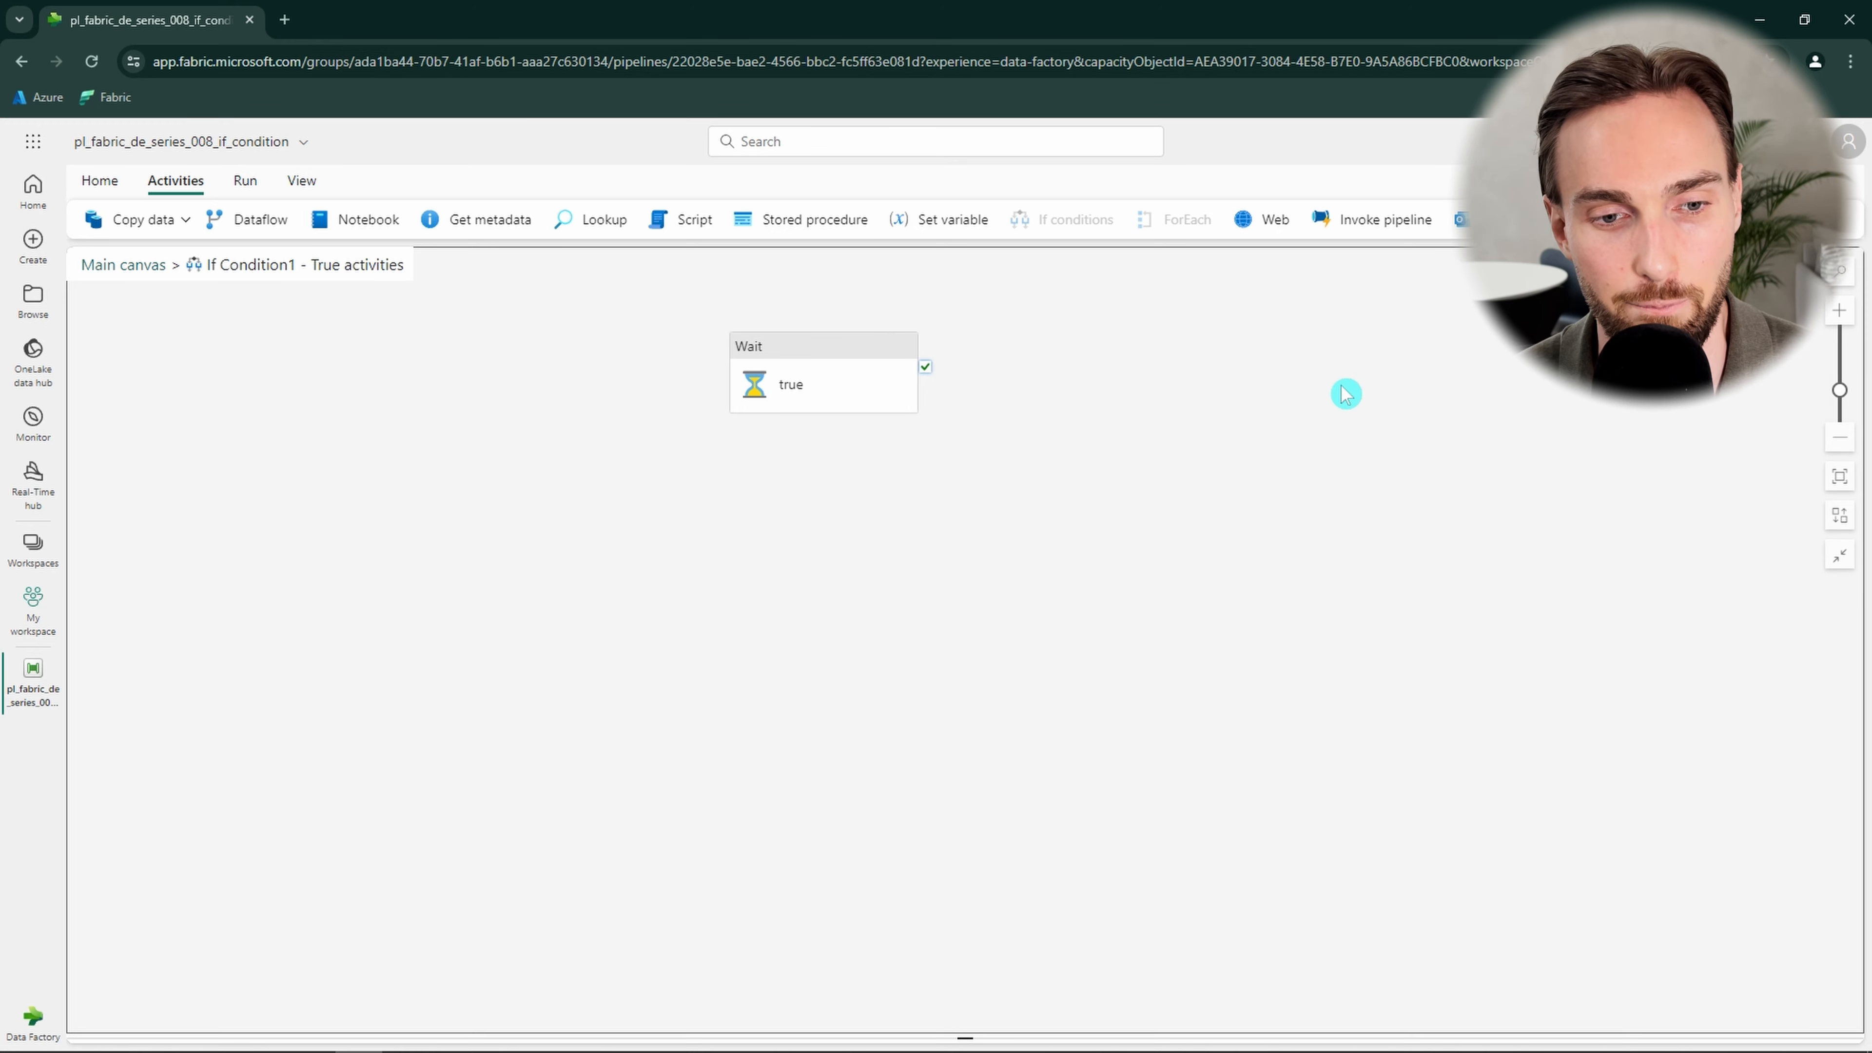
# Add an Invoke pipeline activity beside the Wait in the True branch and open its settings.
pyautogui.click(1364, 232)
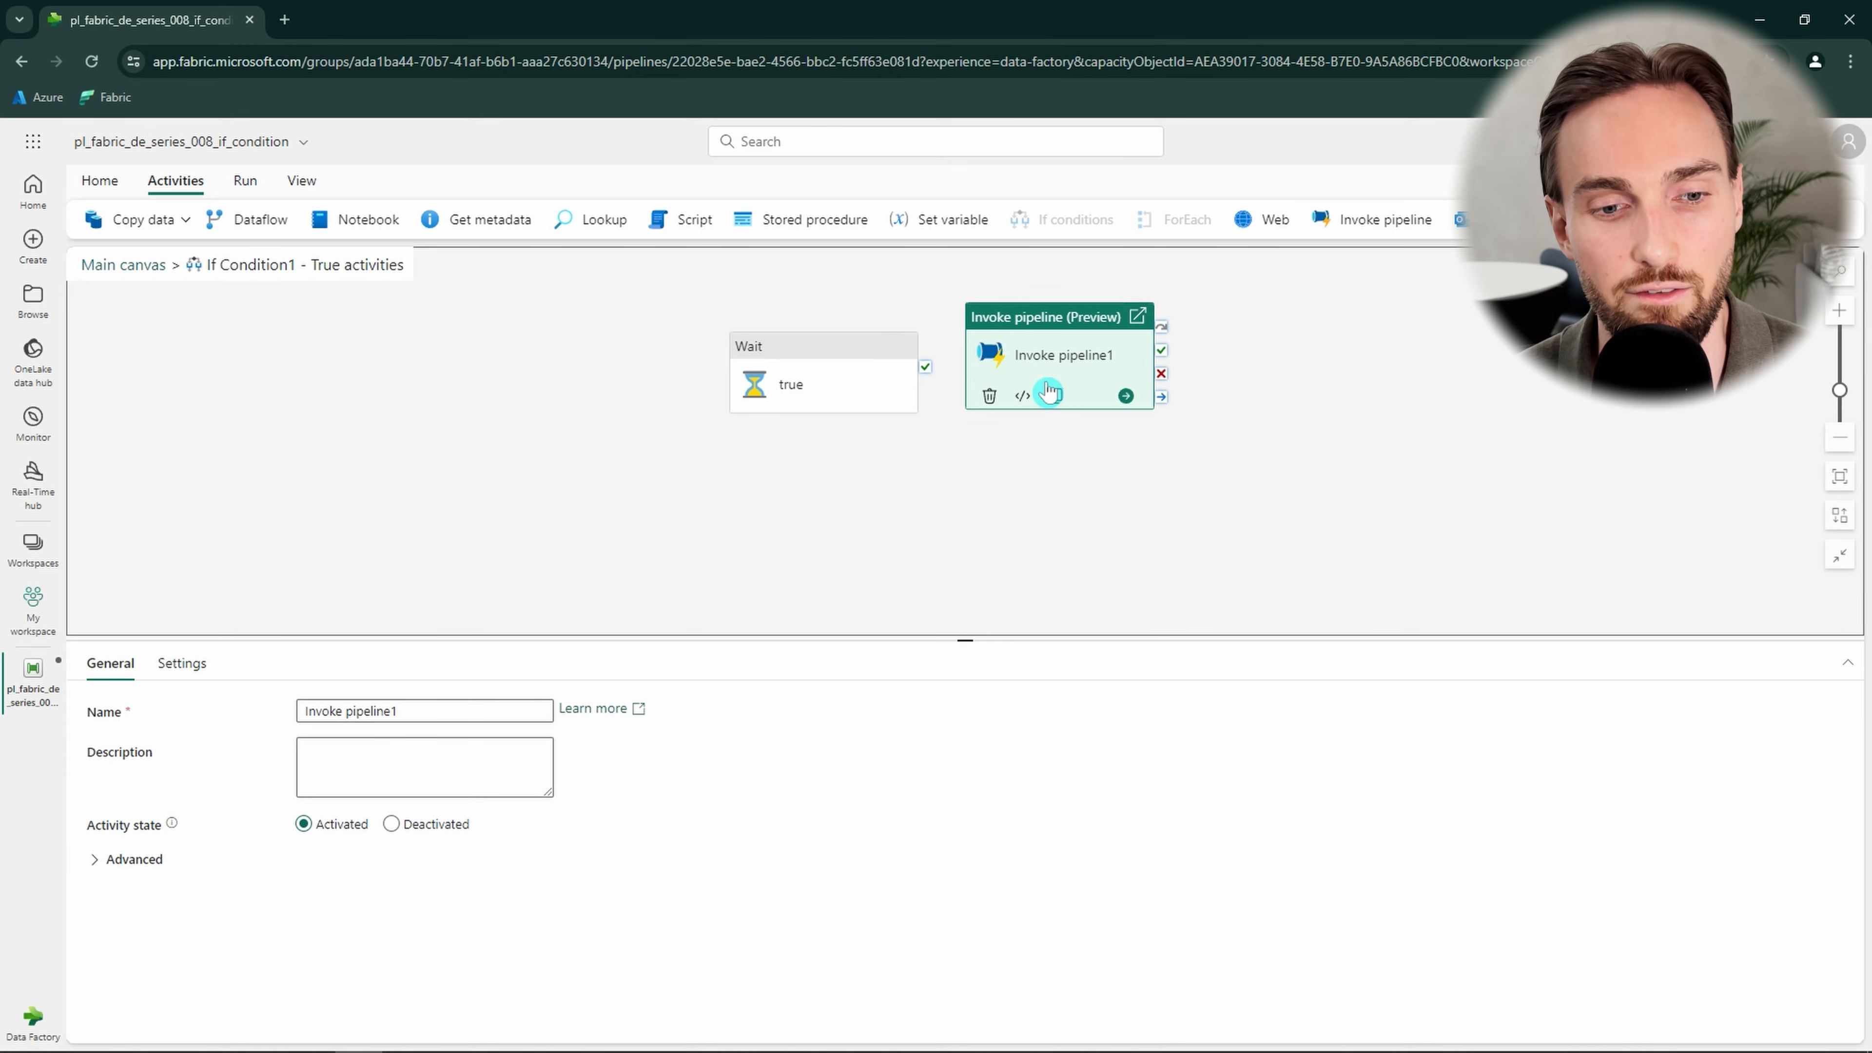
pyautogui.moveTo(1031, 378); pyautogui.dragTo(1027, 367)
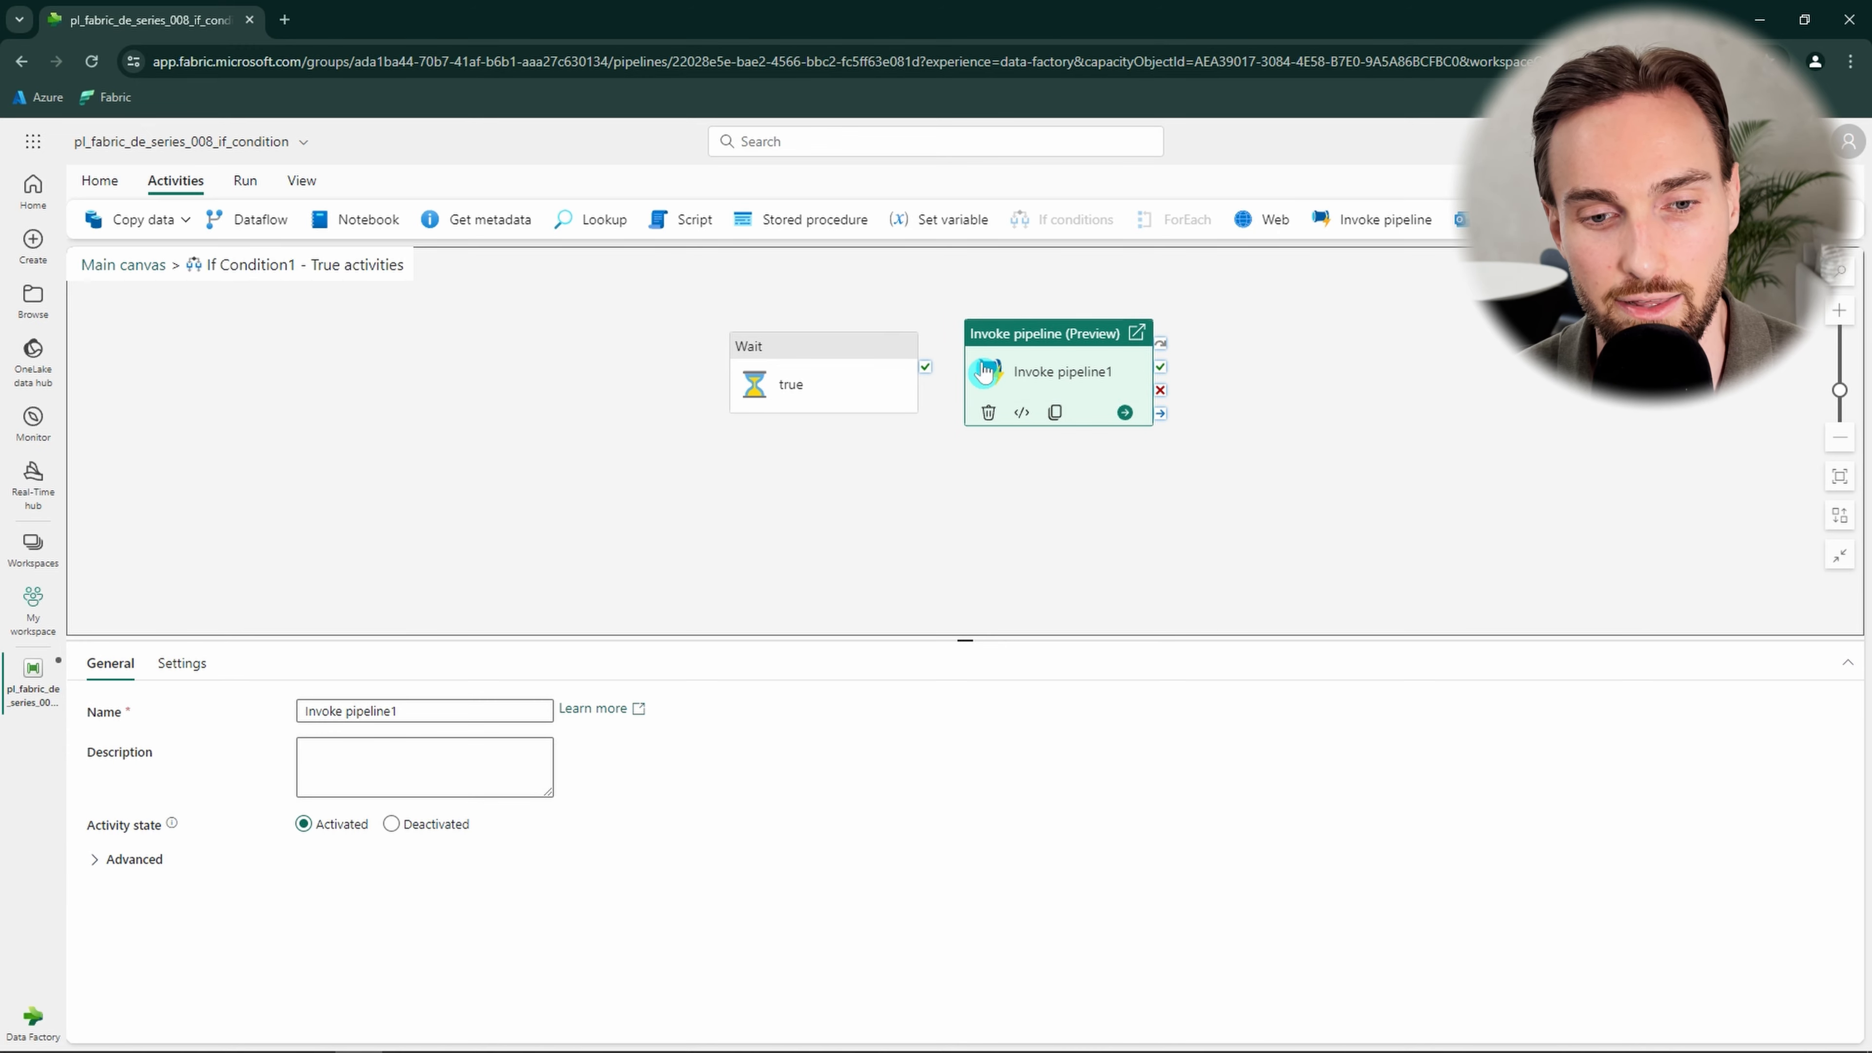
pyautogui.click(184, 663)
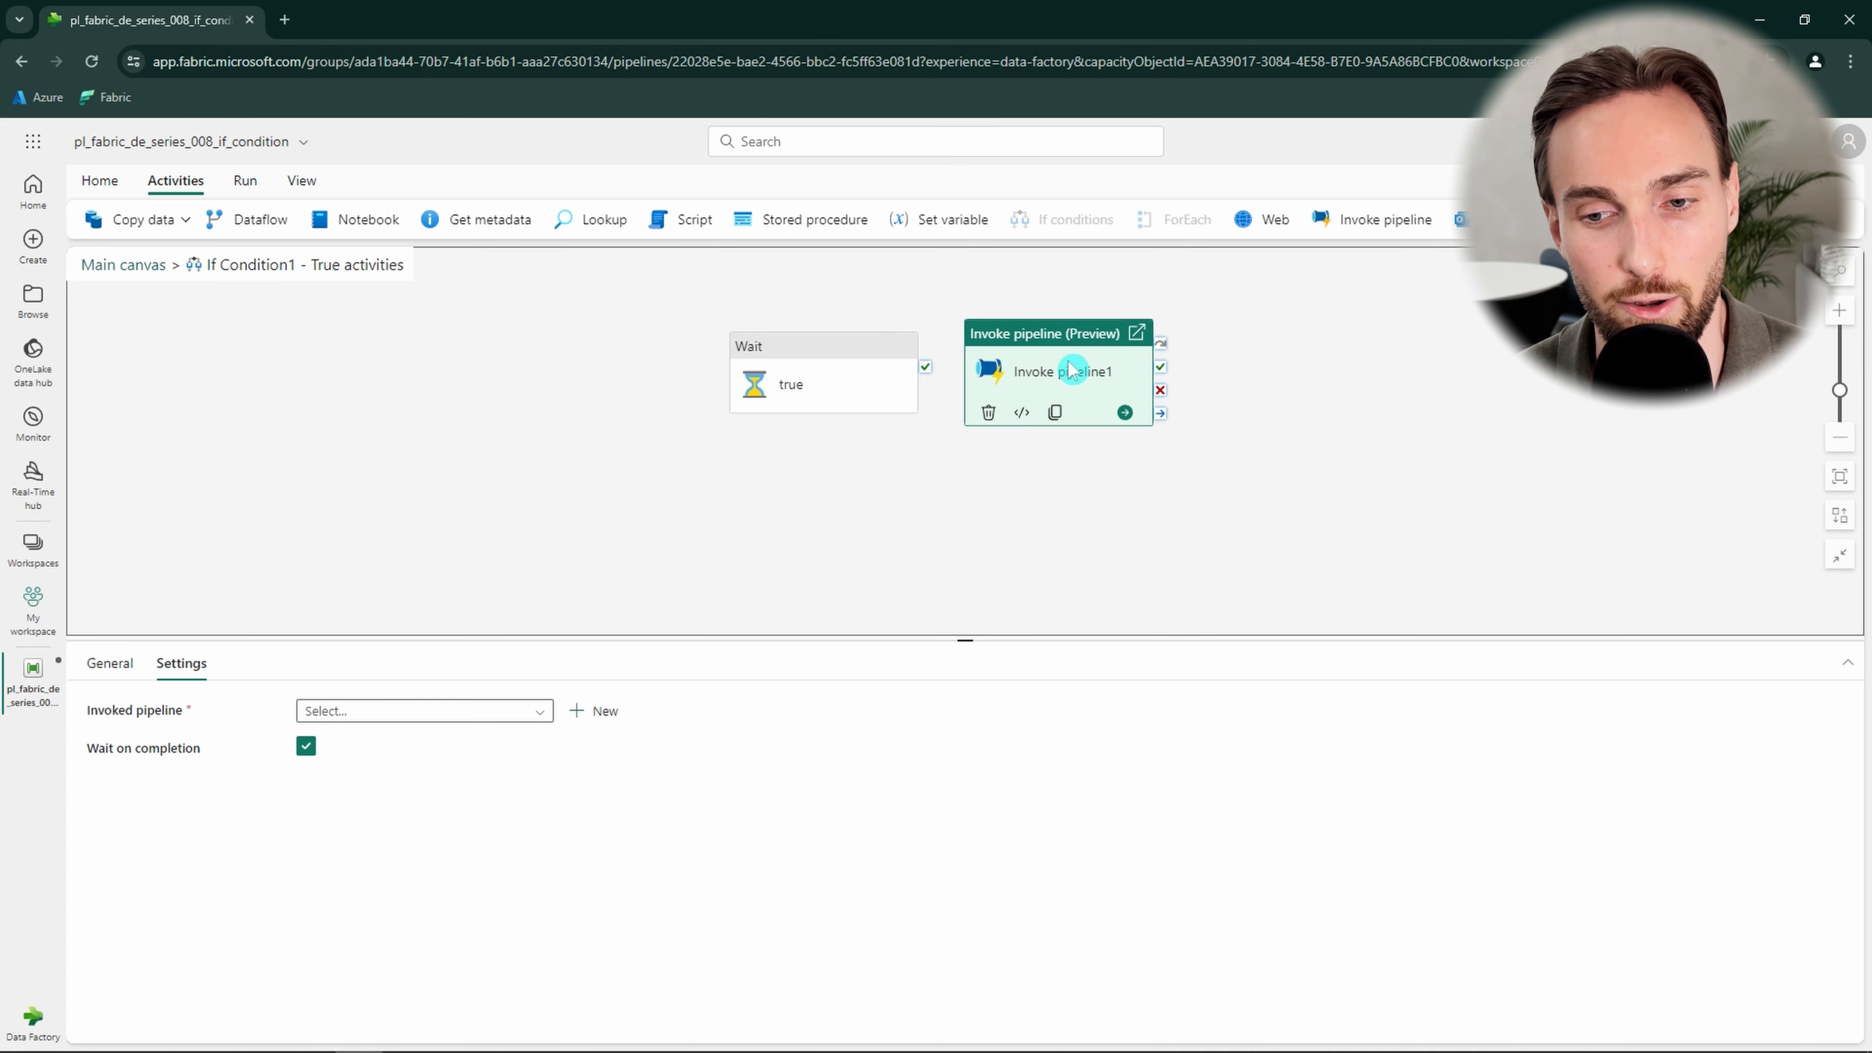
pyautogui.moveTo(1074, 371); pyautogui.dragTo(1070, 384)
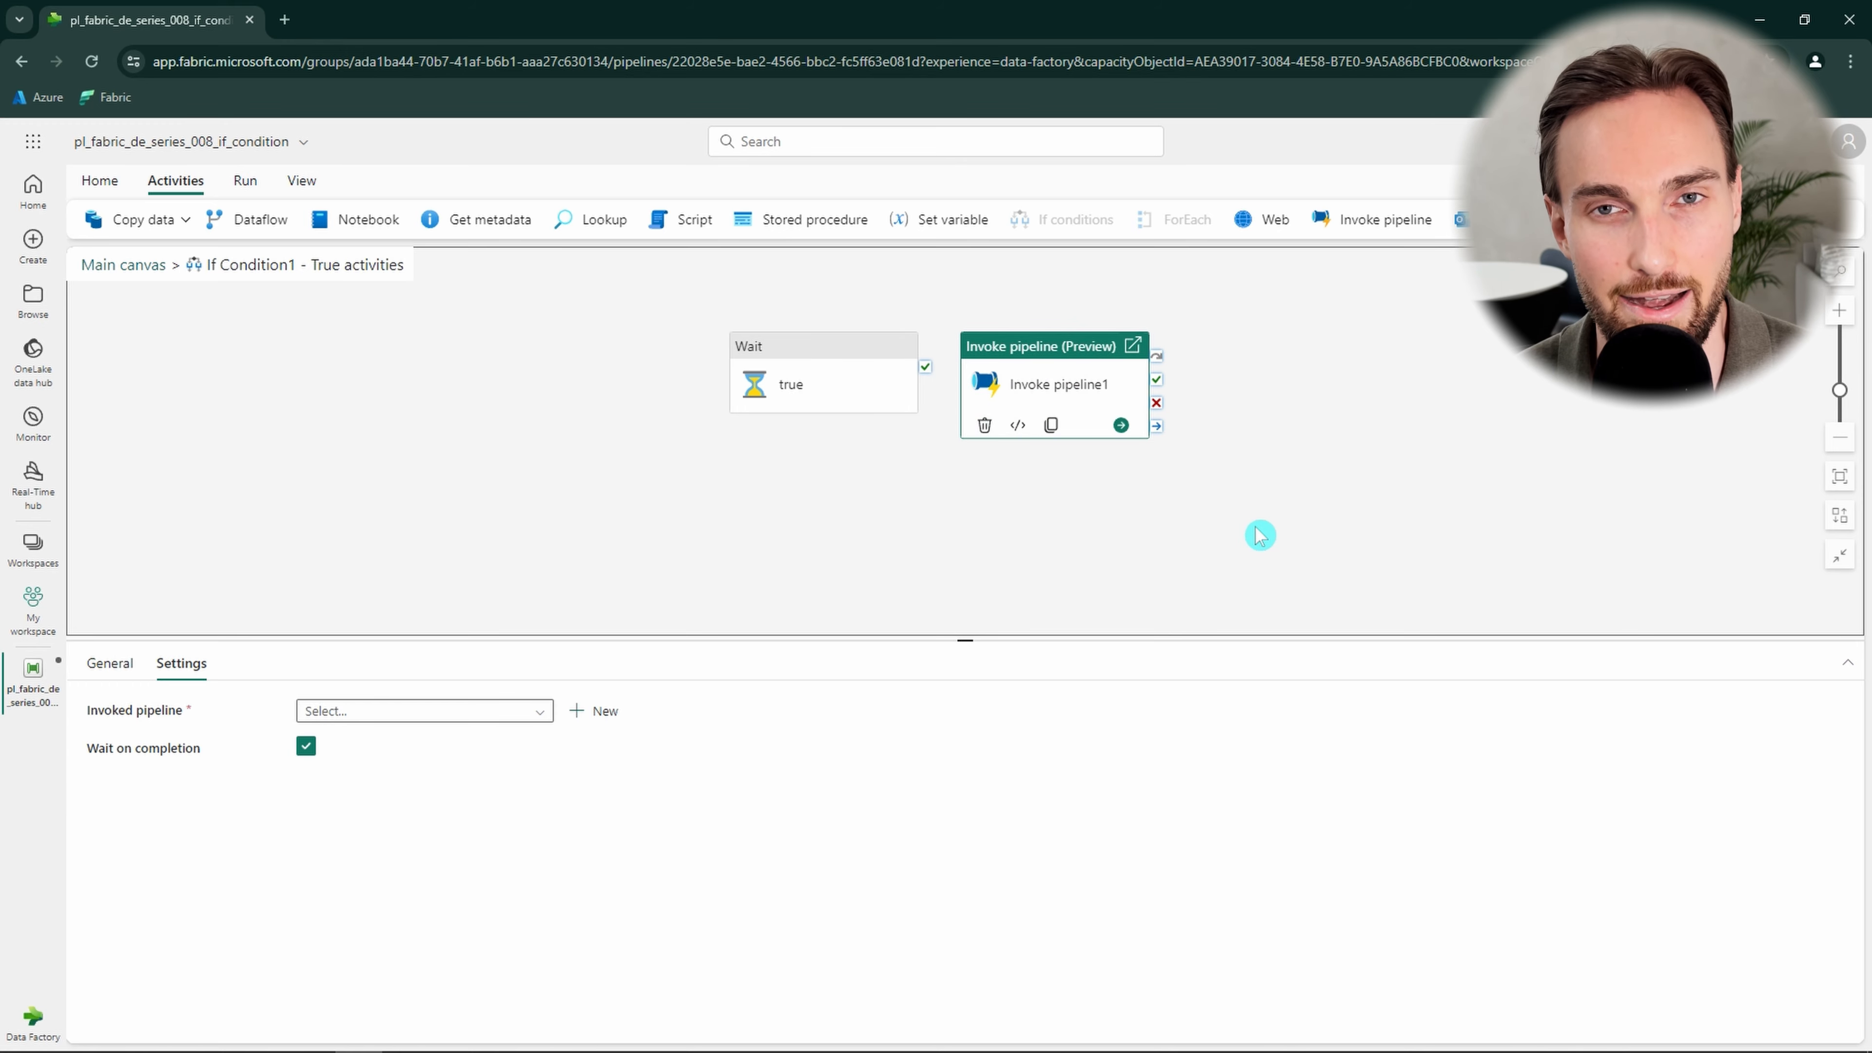